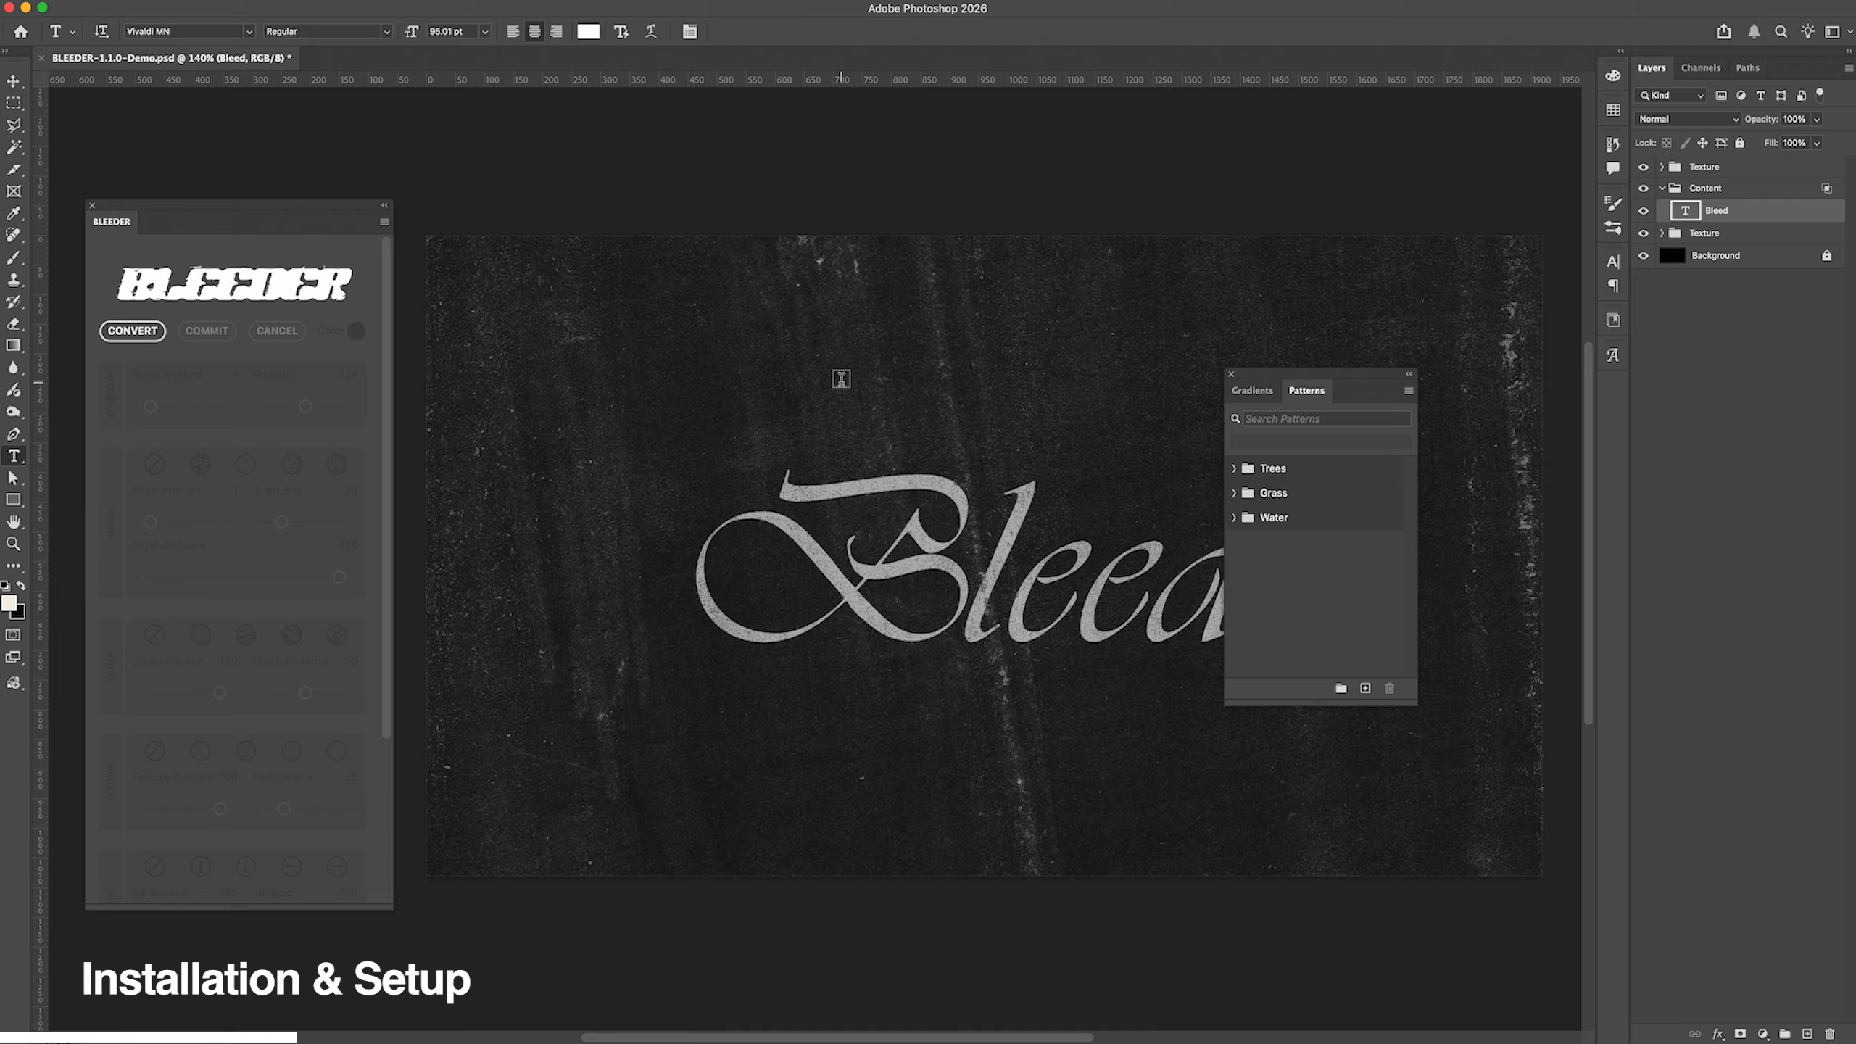
Step: Import the BLEEDER PATTERNS.pat file into the pattern presets, check the new pattern group and close the presets
{"action": "left_click", "coordinate": [1408, 390]}
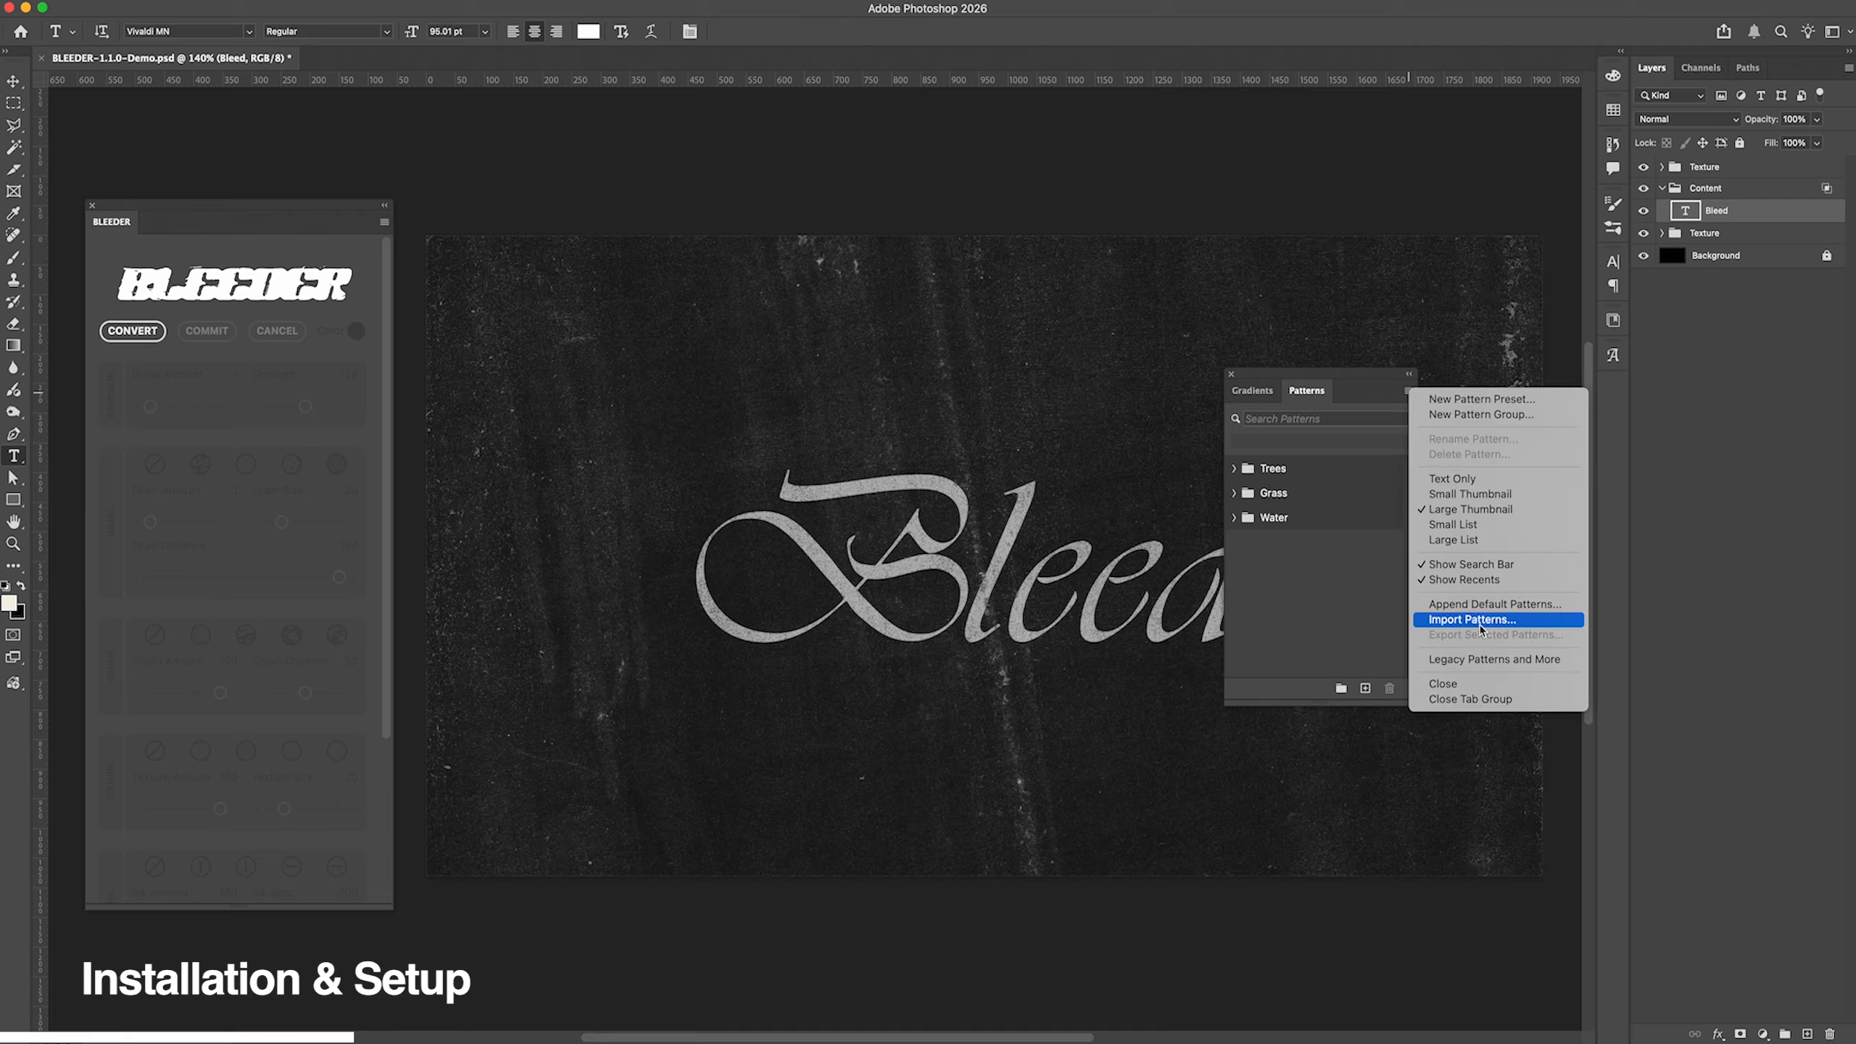
{"action": "left_click", "coordinate": [1475, 620]}
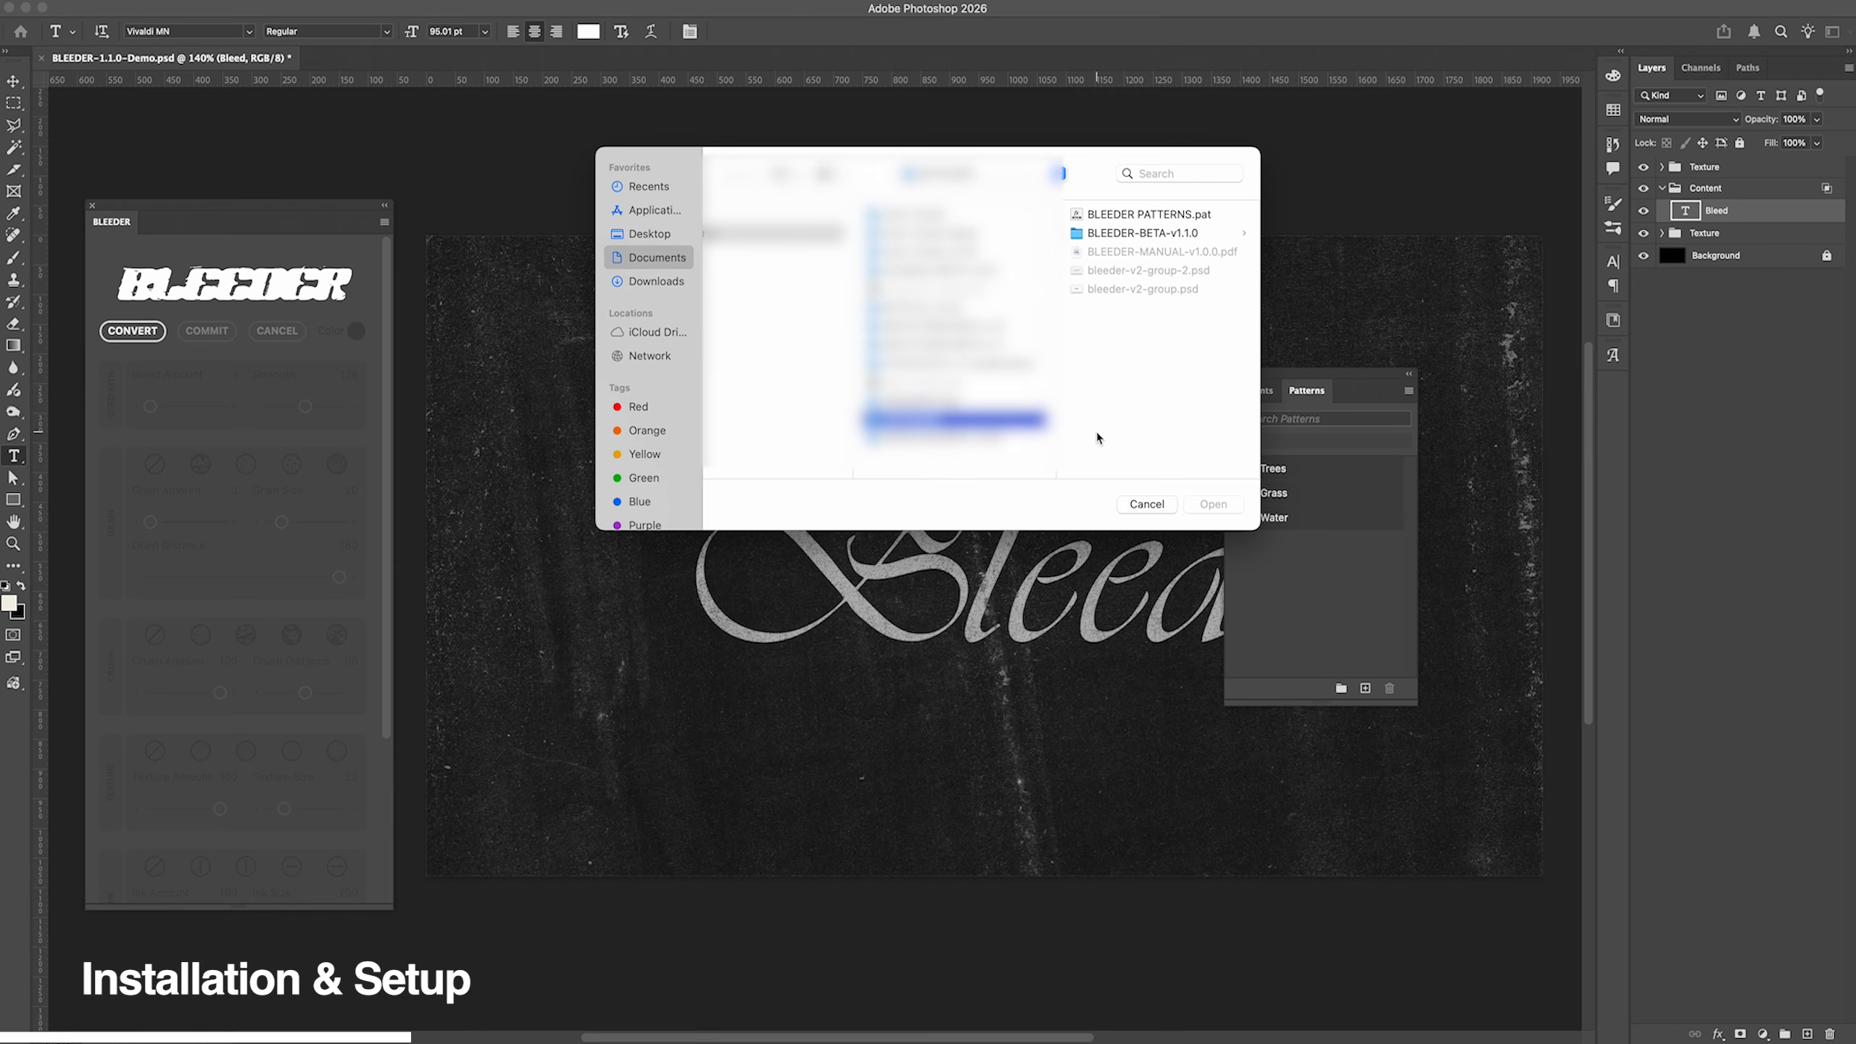
{"action": "left_click", "coordinate": [1139, 216]}
{"action": "left_click", "coordinate": [1217, 505]}
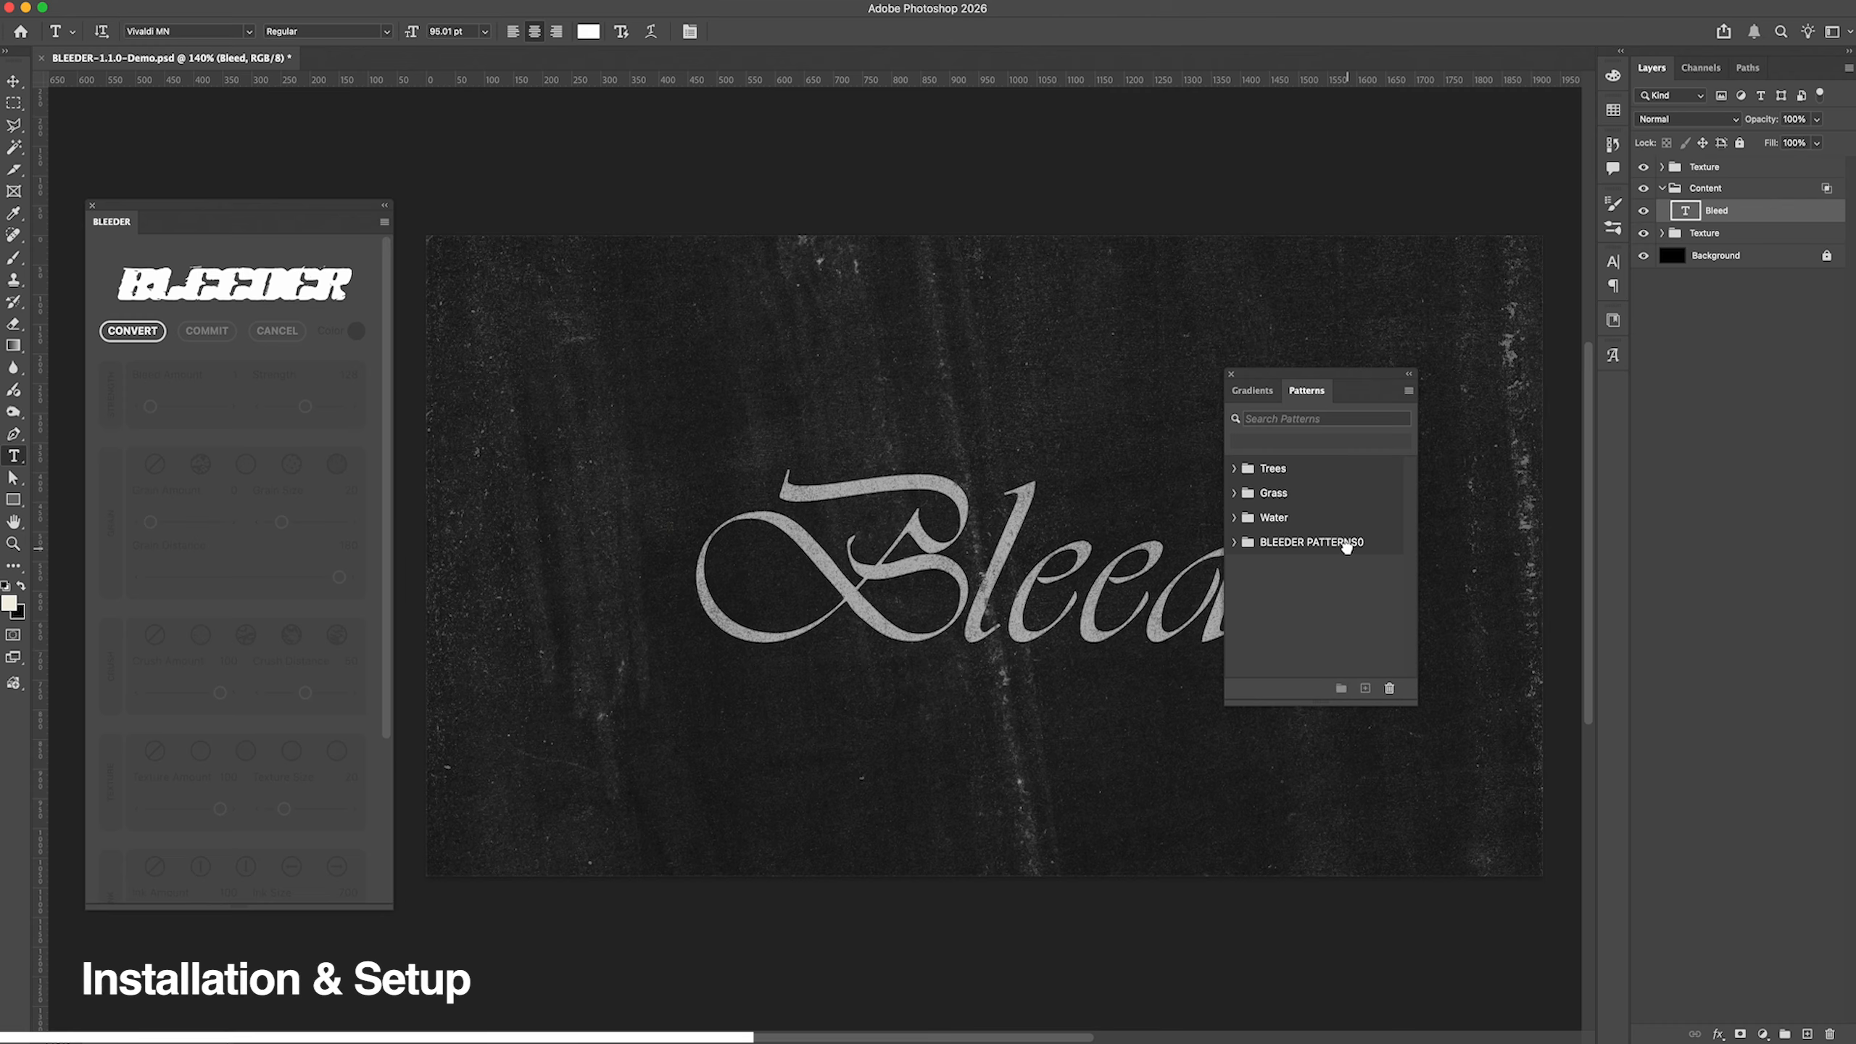
{"action": "left_click", "coordinate": [1349, 555]}
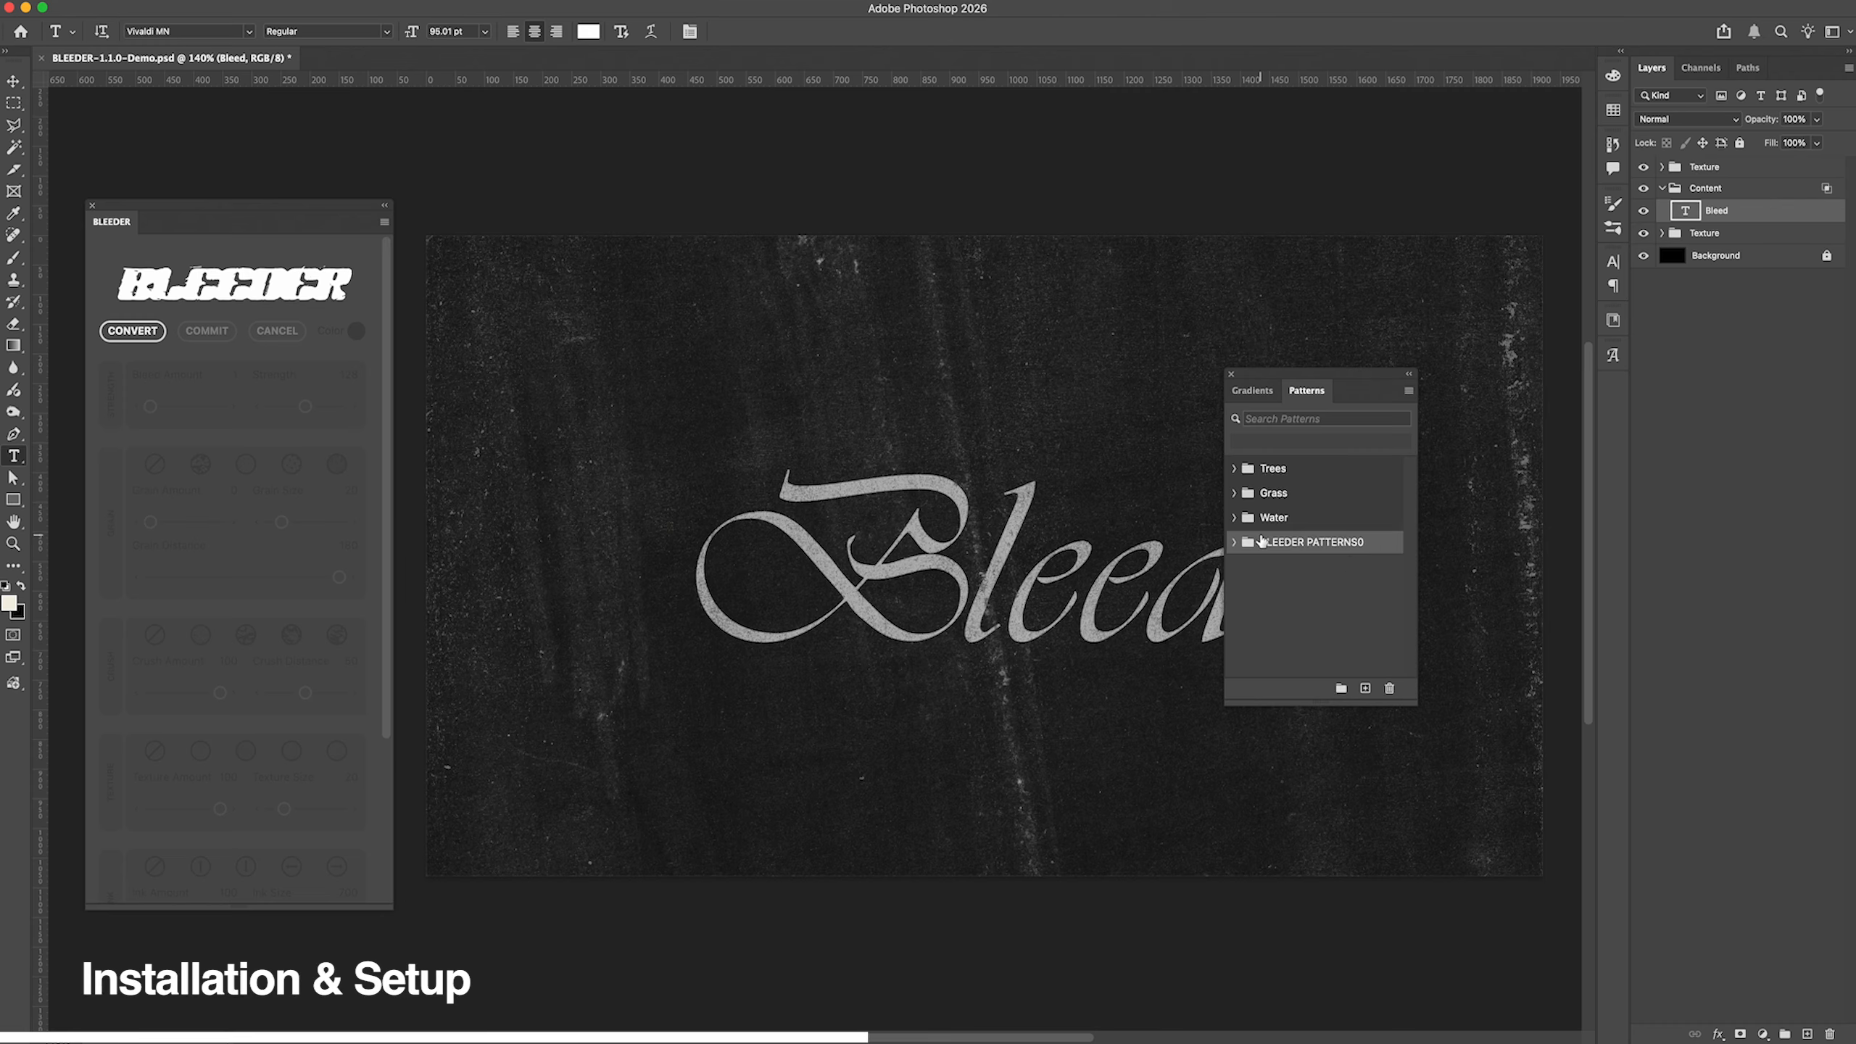
{"action": "left_click", "coordinate": [1231, 374]}
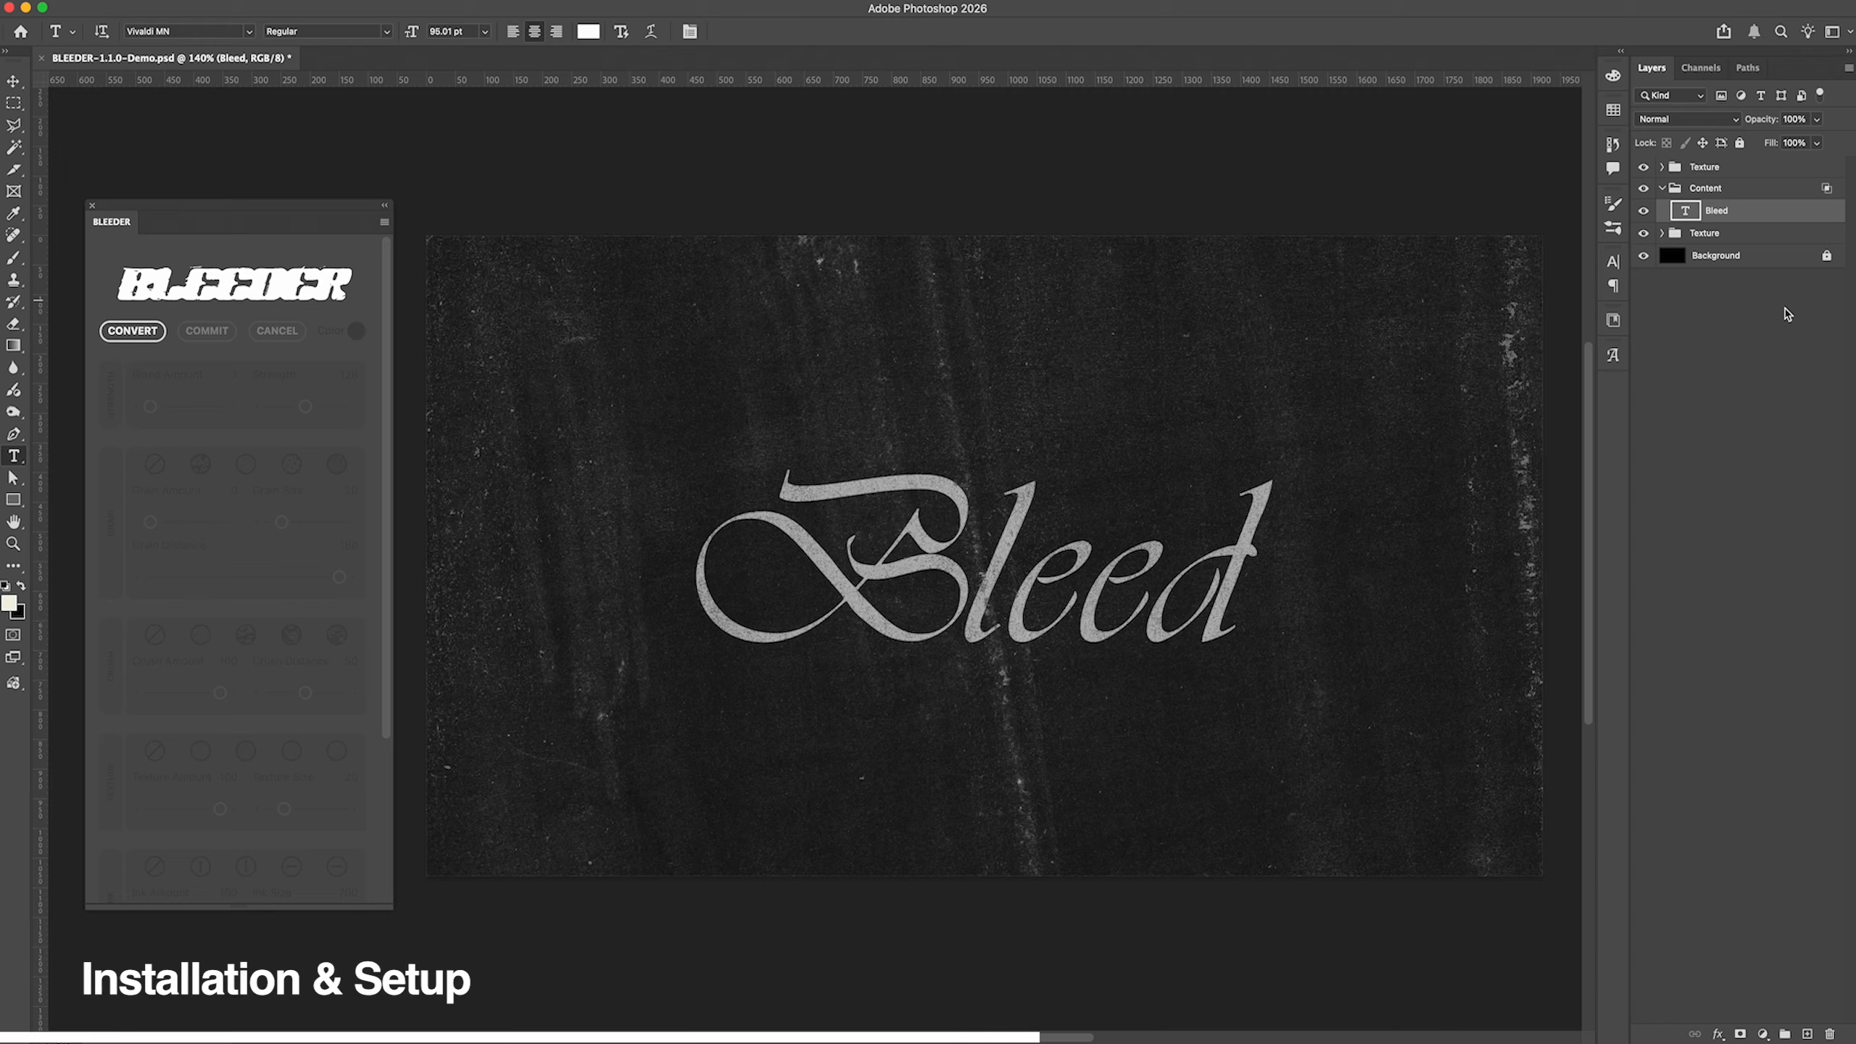
Step: Convert the Bleed text layer with the BLEEDER plugin and set Bleed Amount to 4 and Strength to 210
{"action": "left_click", "coordinate": [1664, 234]}
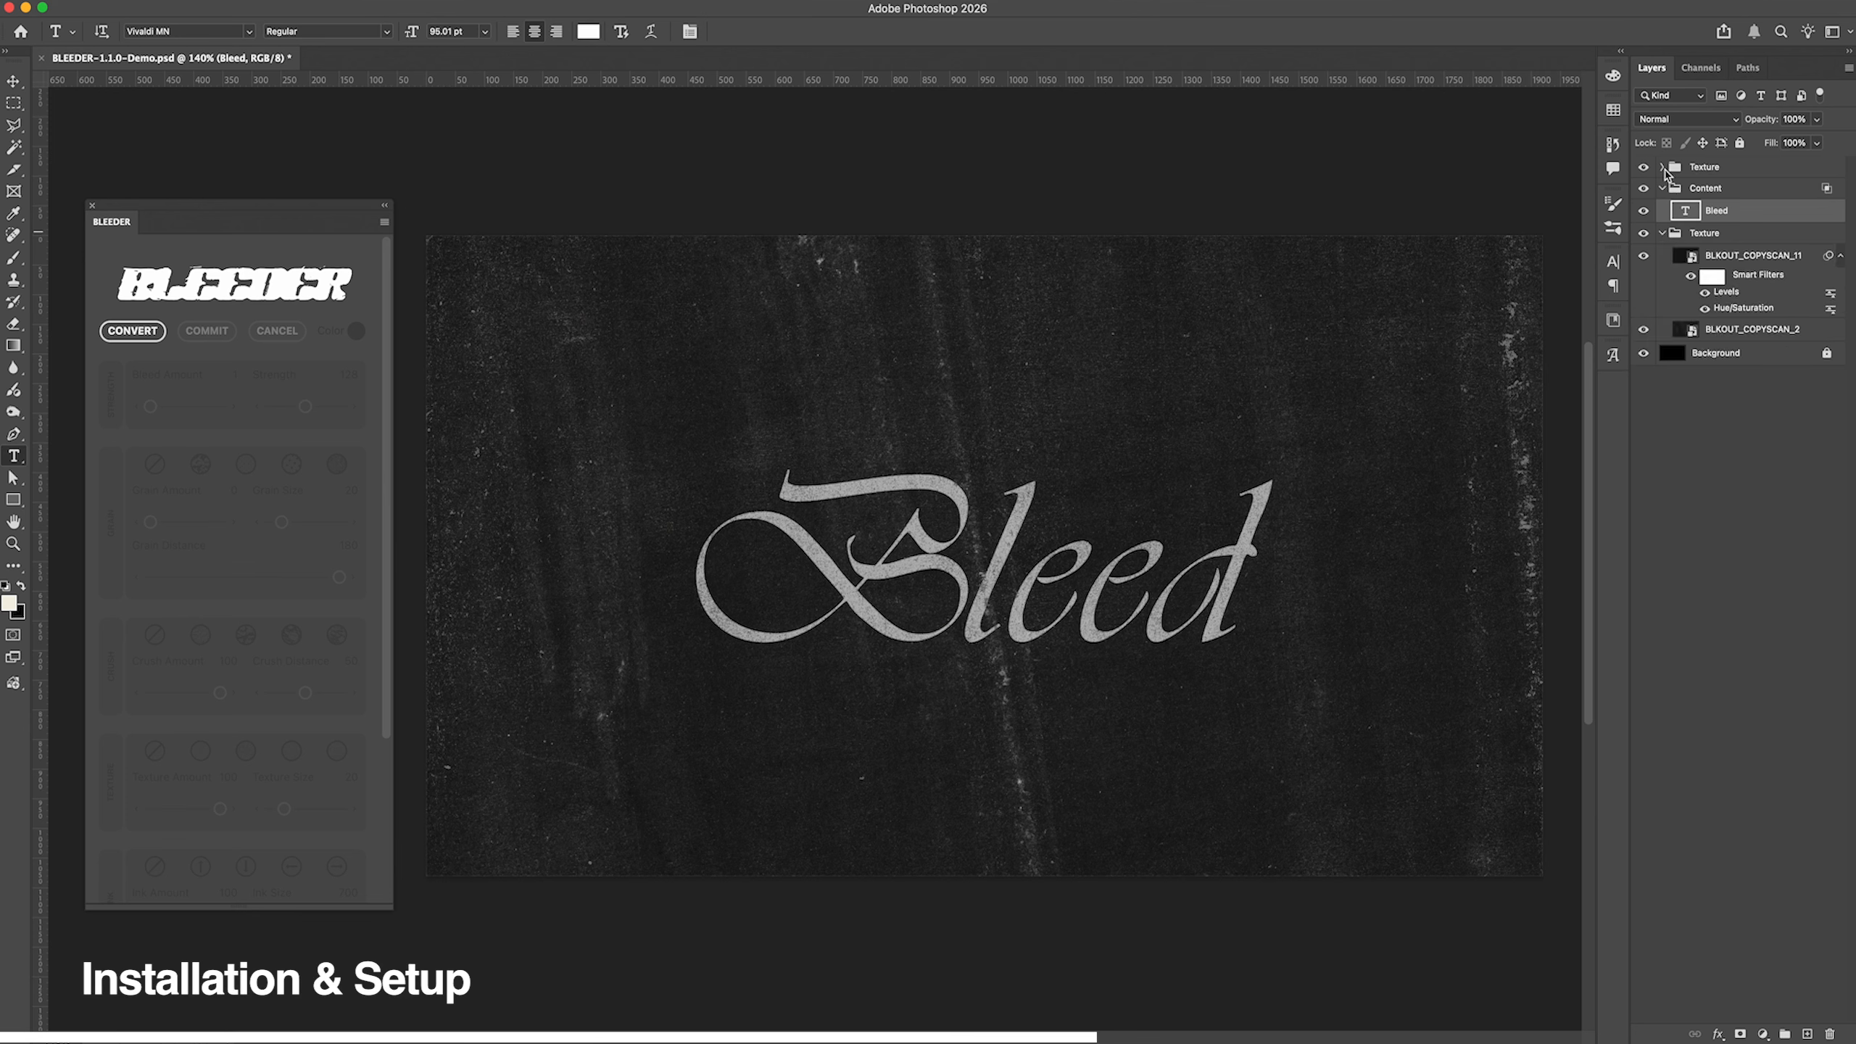
{"action": "left_click", "coordinate": [1664, 168]}
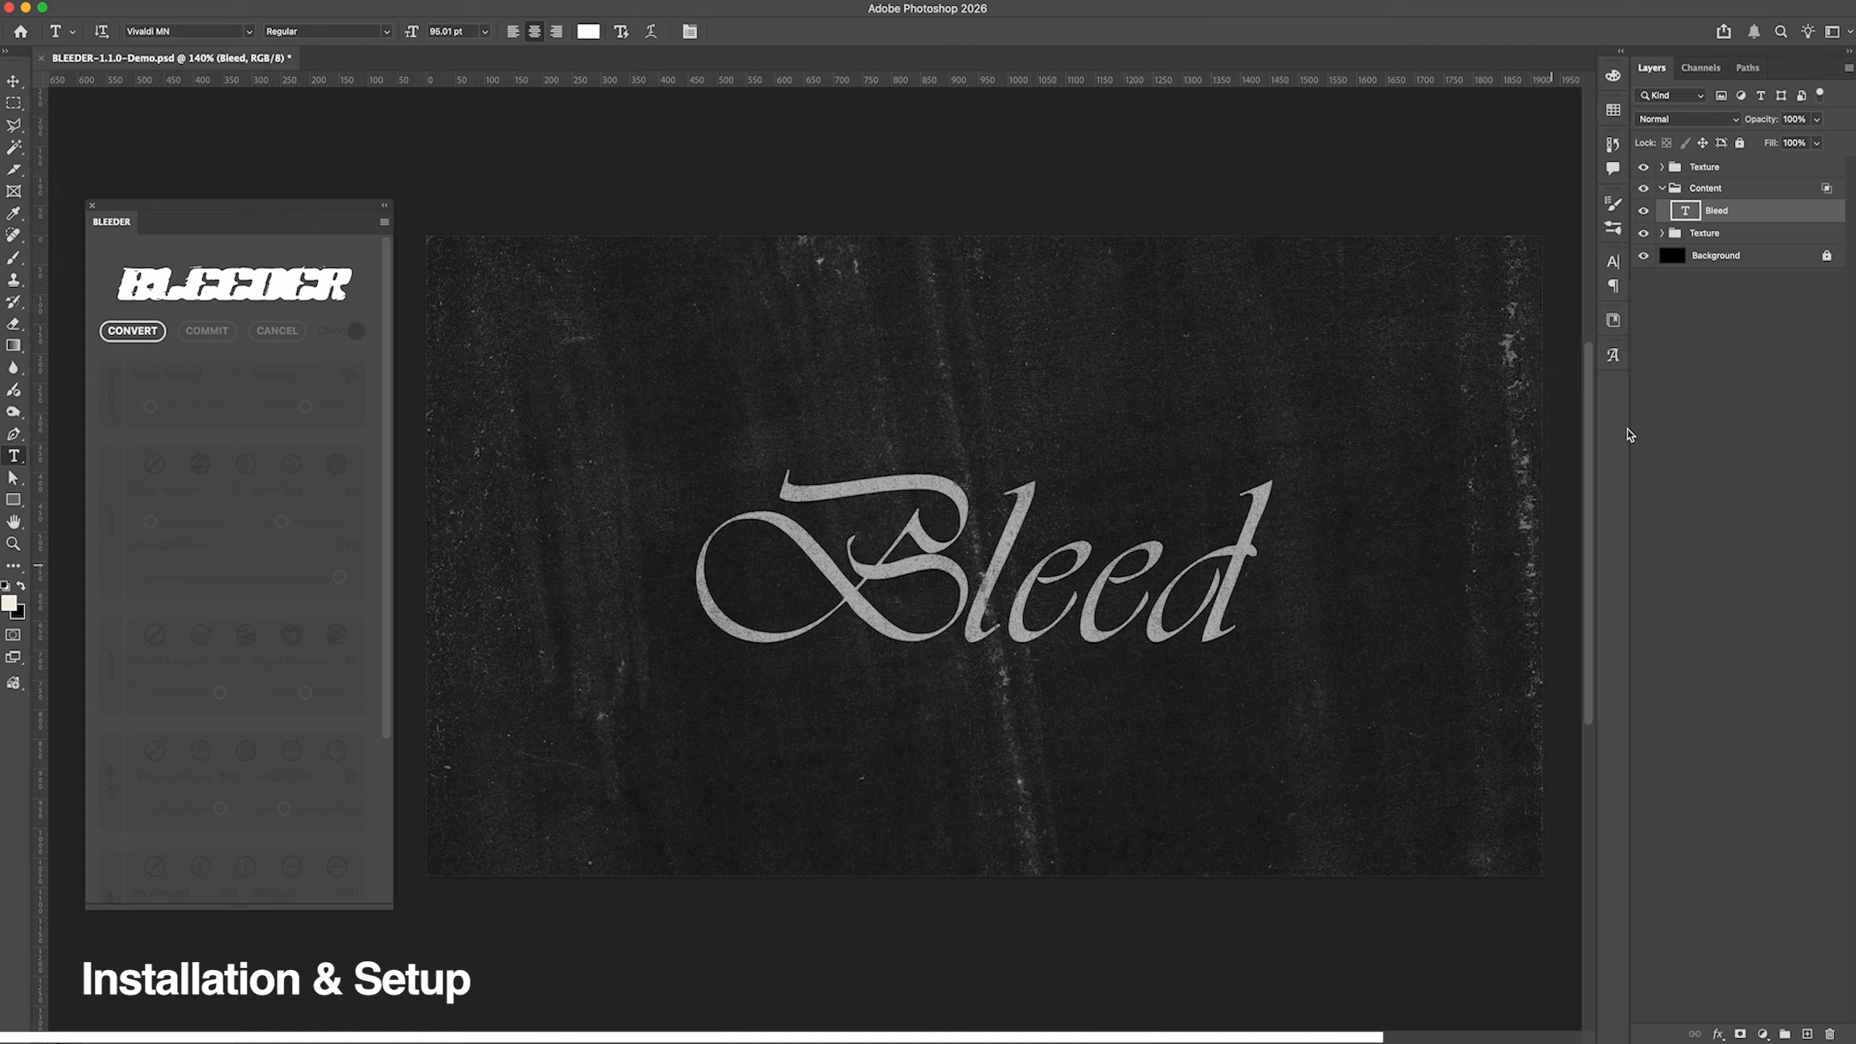
{"action": "left_click", "coordinate": [132, 331]}
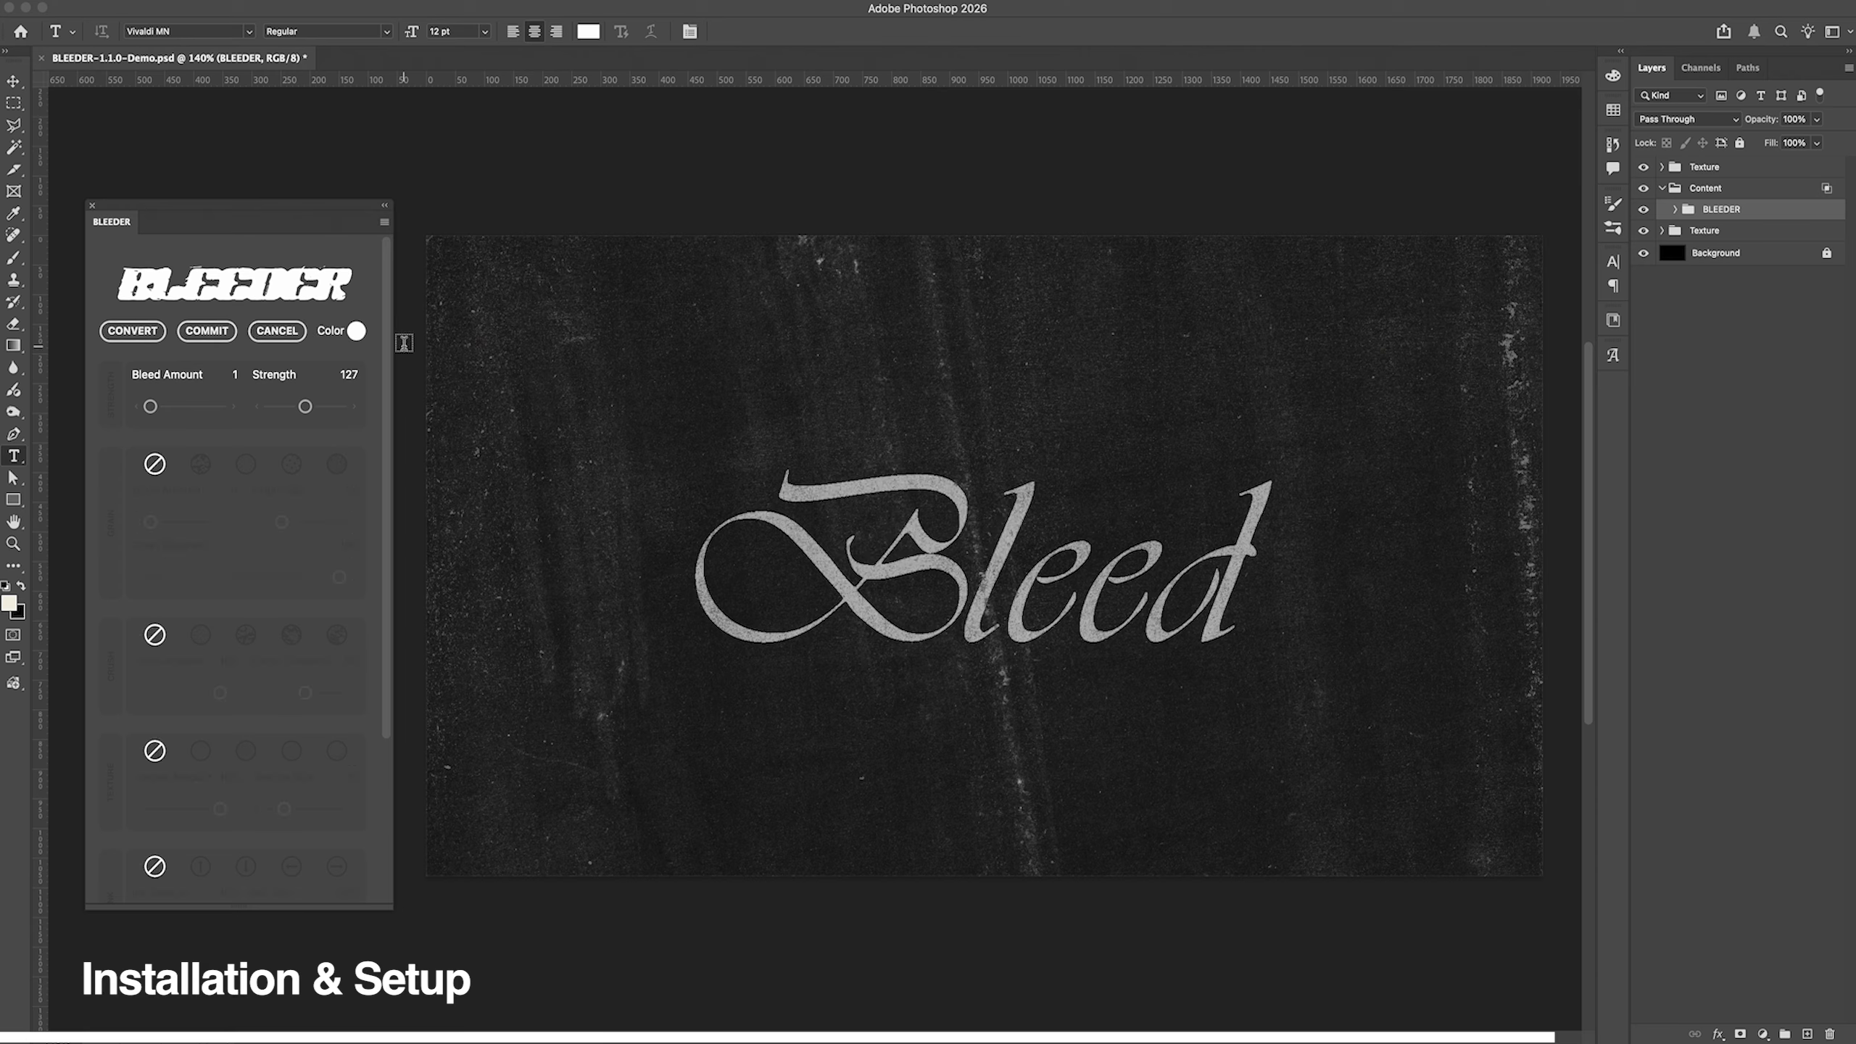
{"action": "left_click_drag", "start_coordinate": [151, 408], "coordinate": [162, 408]}
{"action": "left_click_drag", "start_coordinate": [304, 408], "coordinate": [321, 407]}
{"action": "left_click_drag", "start_coordinate": [162, 407], "coordinate": [157, 407]}
{"action": "left_click_drag", "start_coordinate": [321, 407], "coordinate": [328, 407]}
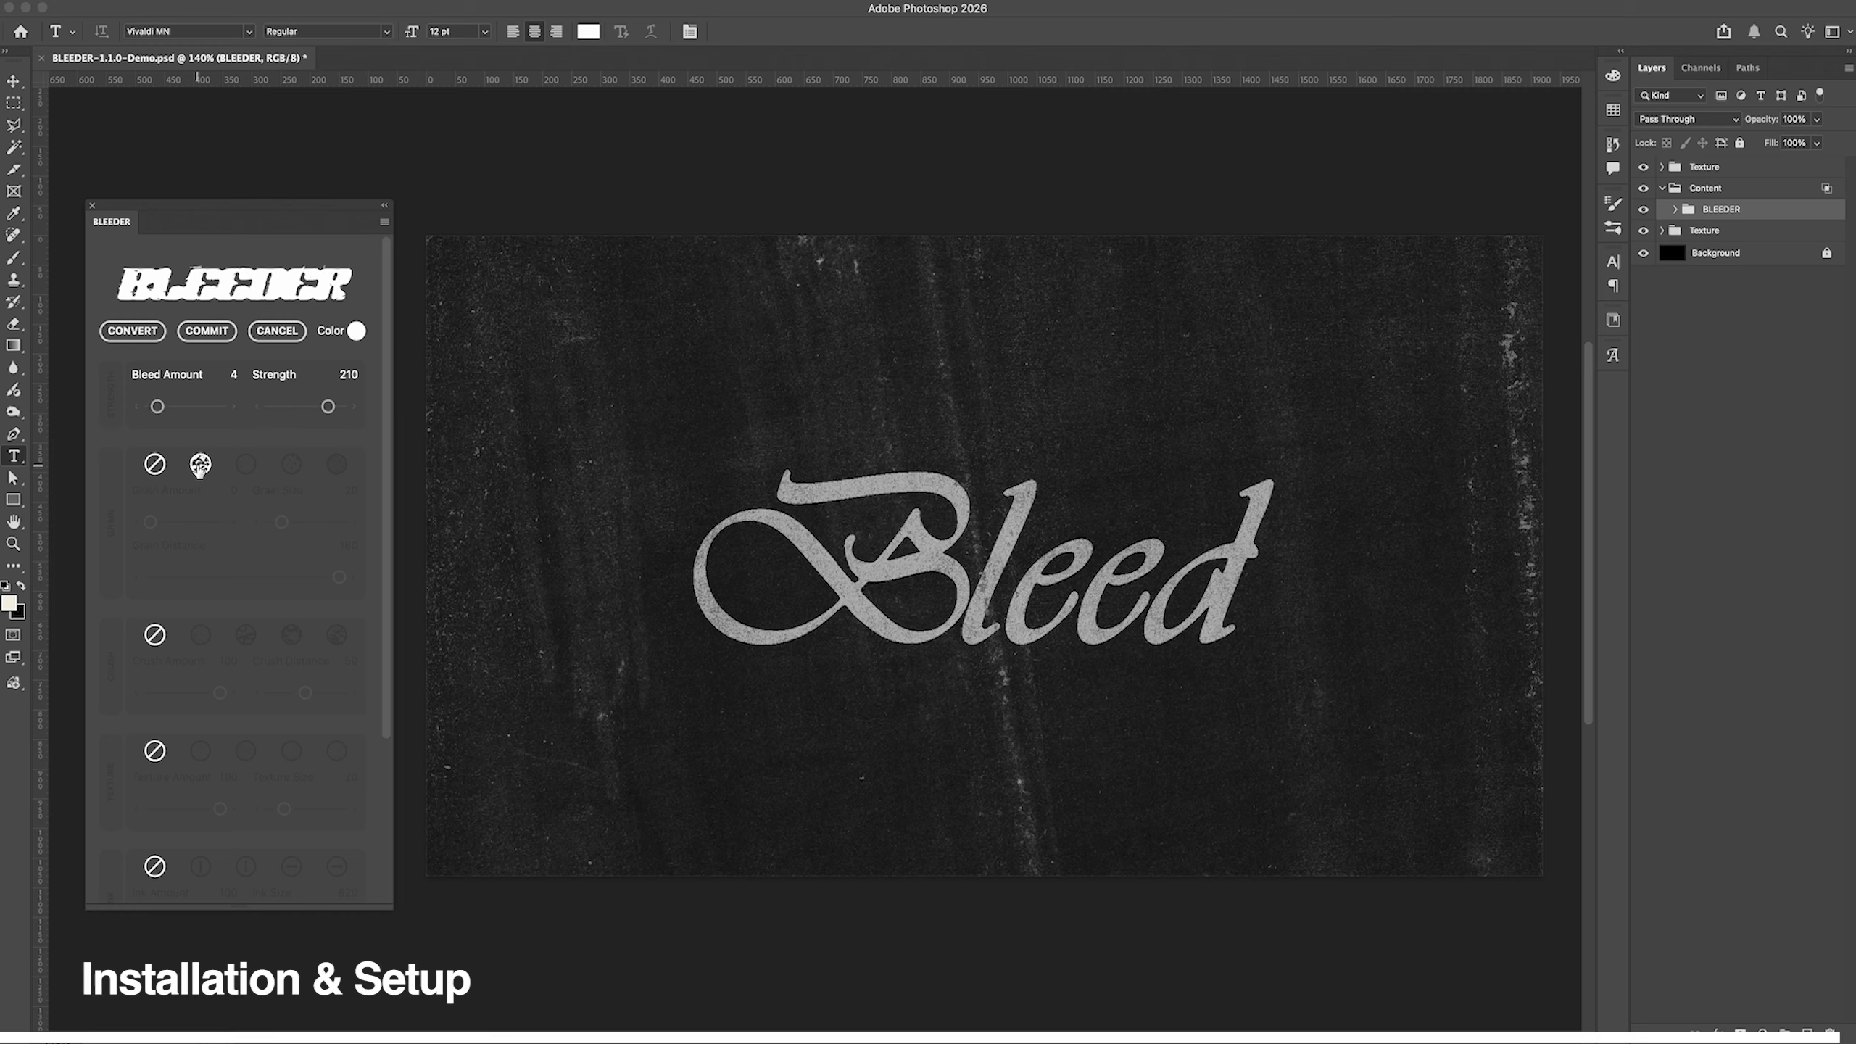
Step: Apply the first grain style to the Bleed text with Grain Amount 85 and Grain Size 84
{"action": "left_click", "coordinate": [200, 465]}
{"action": "left_click_drag", "start_coordinate": [149, 527], "coordinate": [169, 524]}
{"action": "left_click_drag", "start_coordinate": [285, 523], "coordinate": [315, 525]}
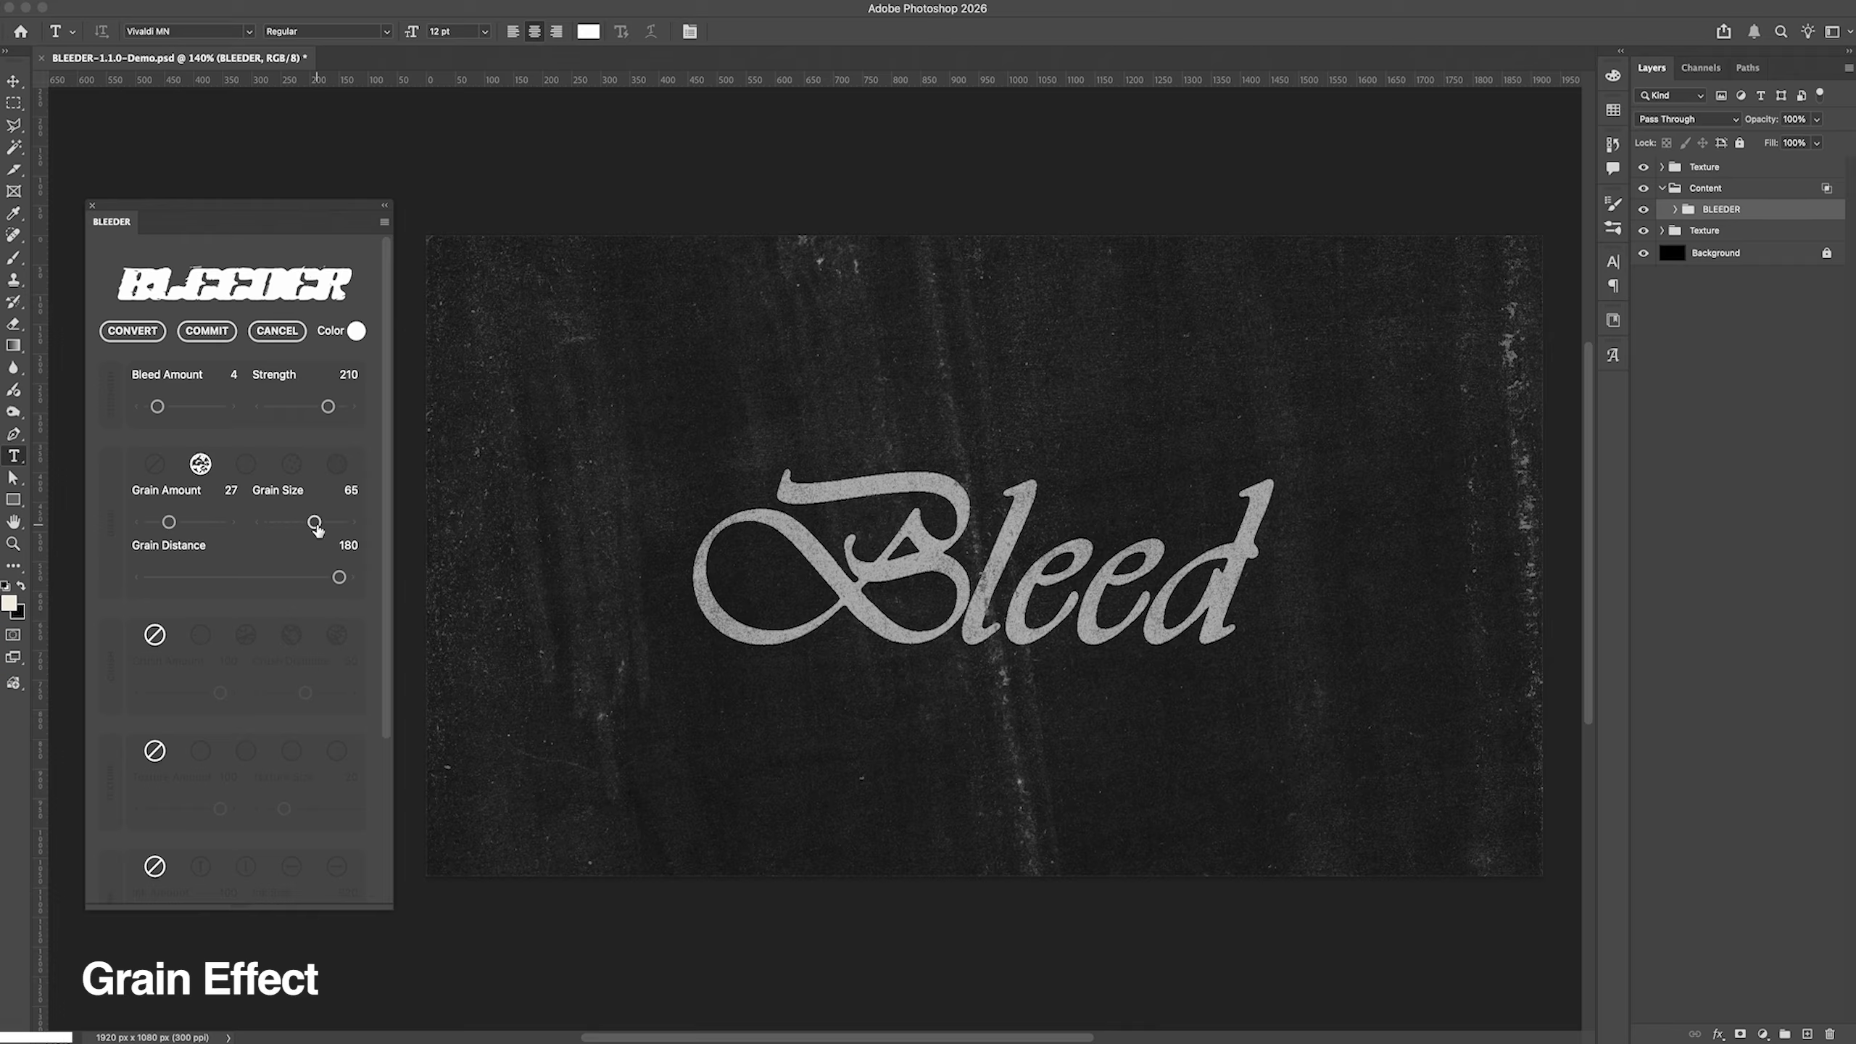
{"action": "left_click_drag", "start_coordinate": [170, 523], "coordinate": [206, 527]}
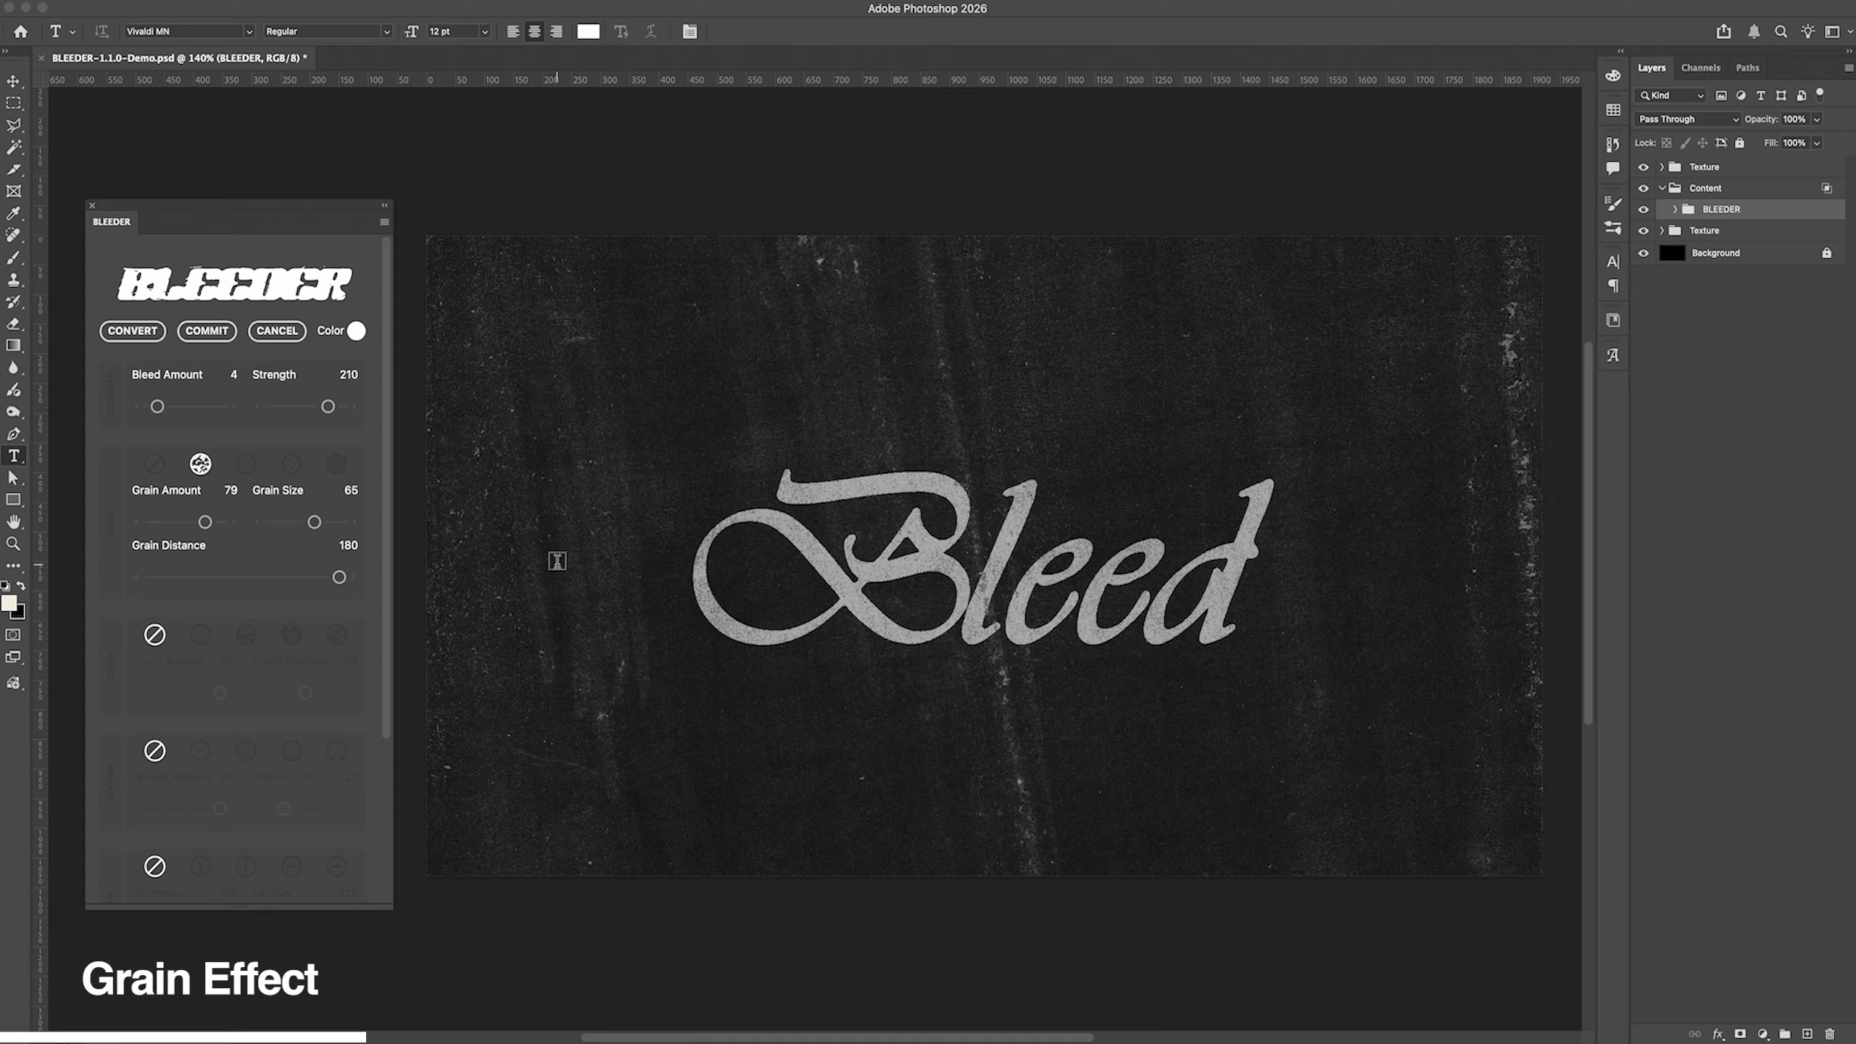
{"action": "left_click_drag", "start_coordinate": [314, 522], "coordinate": [332, 525]}
{"action": "left_click_drag", "start_coordinate": [206, 522], "coordinate": [210, 522]}
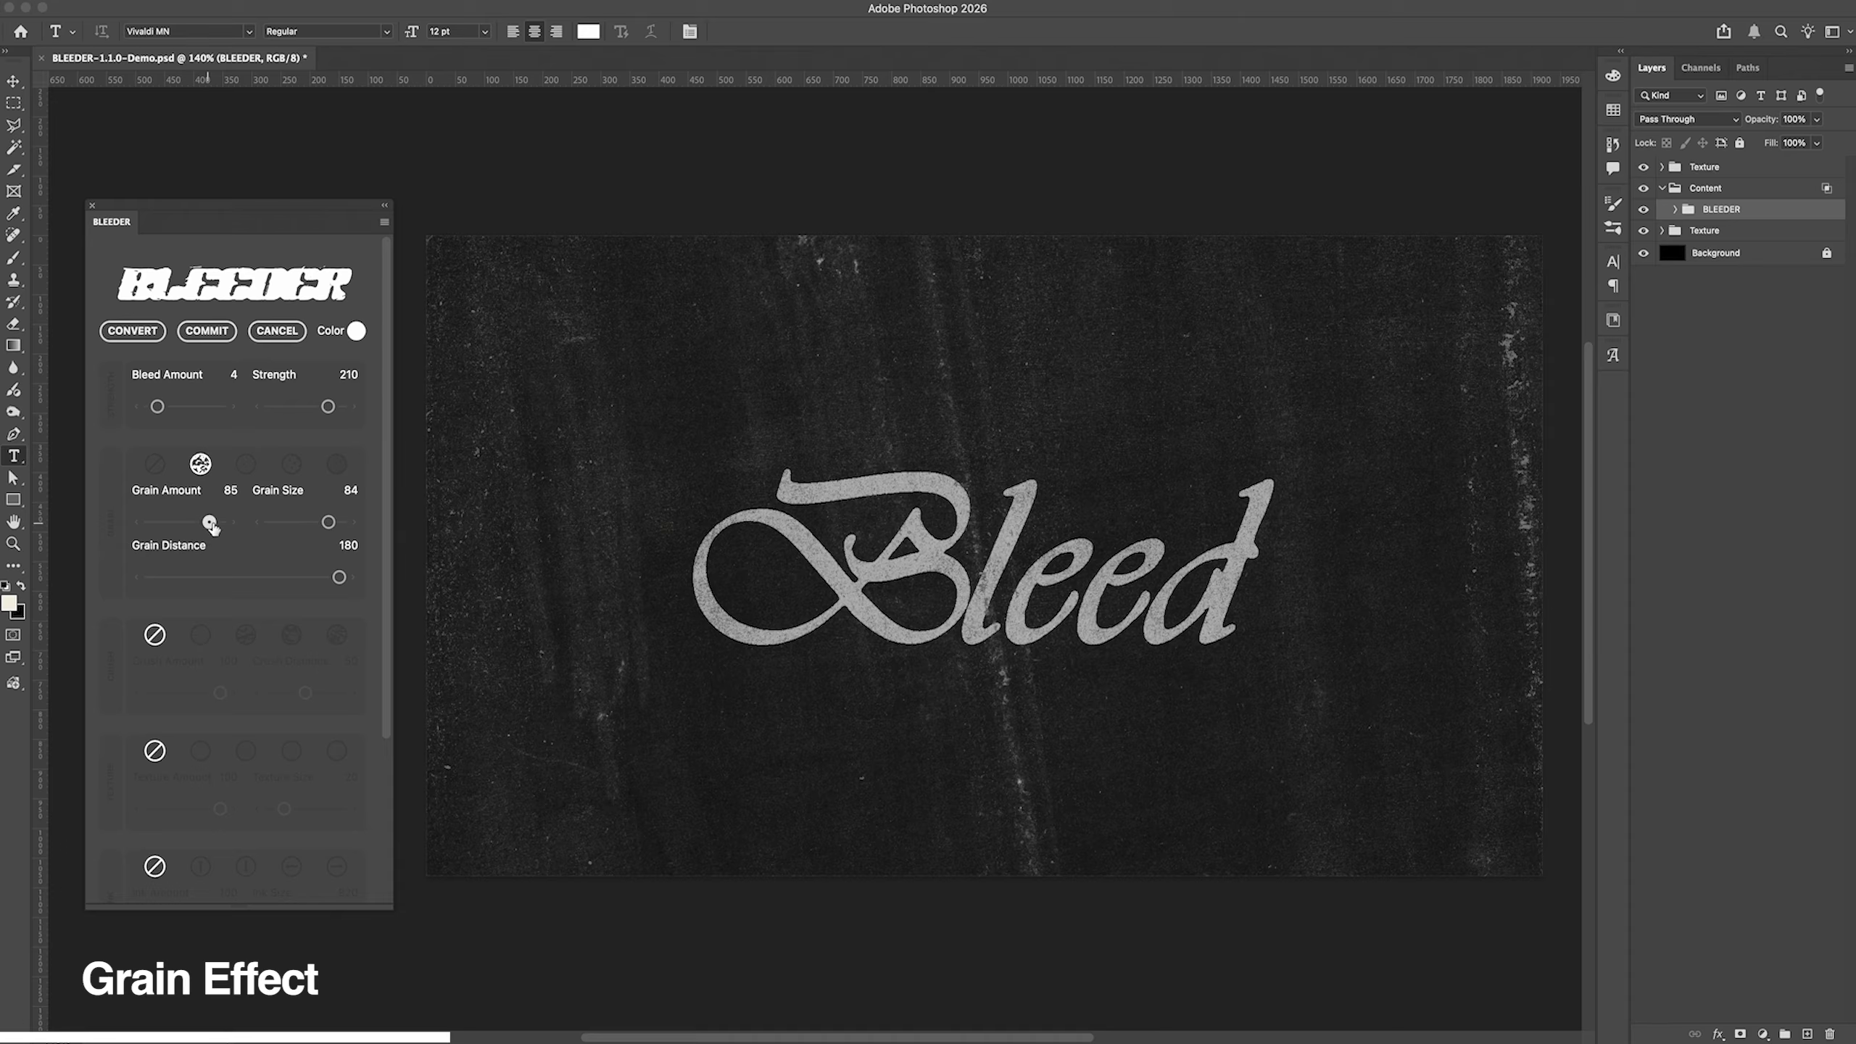
Step: Switch the grain to the fourth style and reduce Grain Distance to 34
{"action": "left_click", "coordinate": [337, 464]}
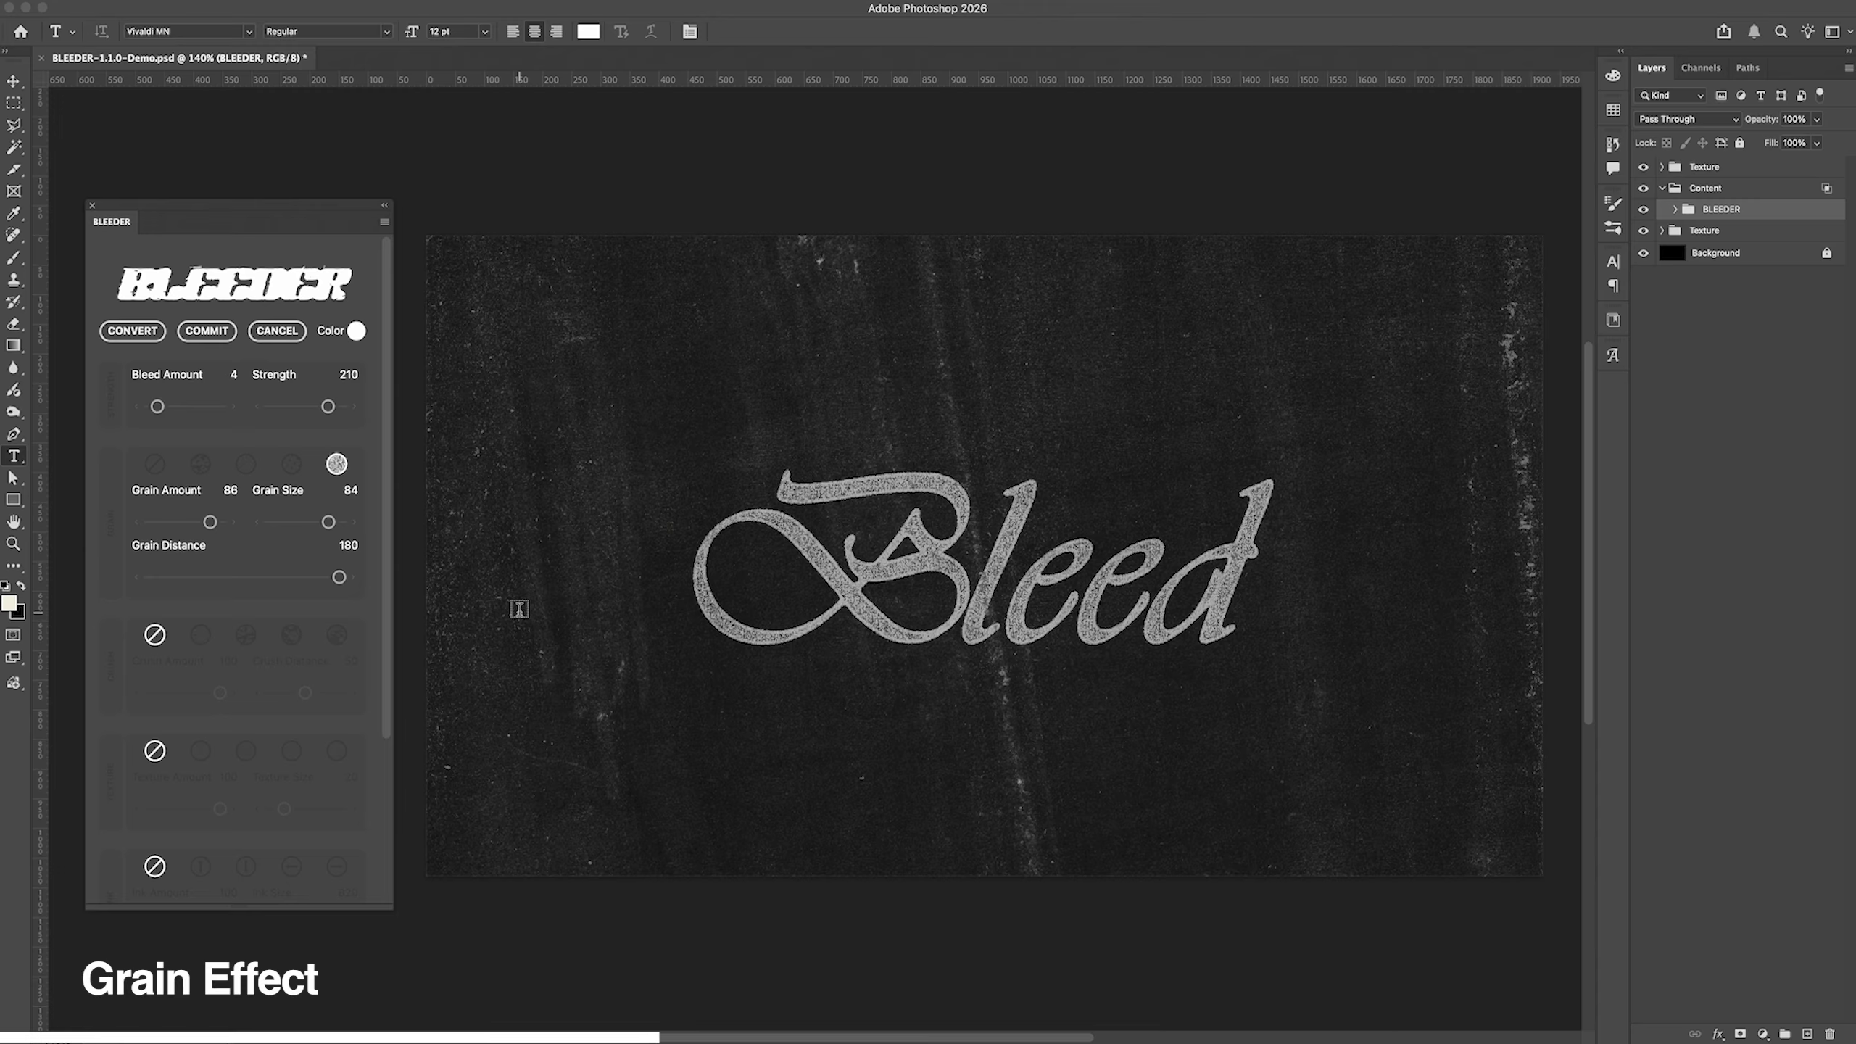
{"action": "key", "text": "v"}
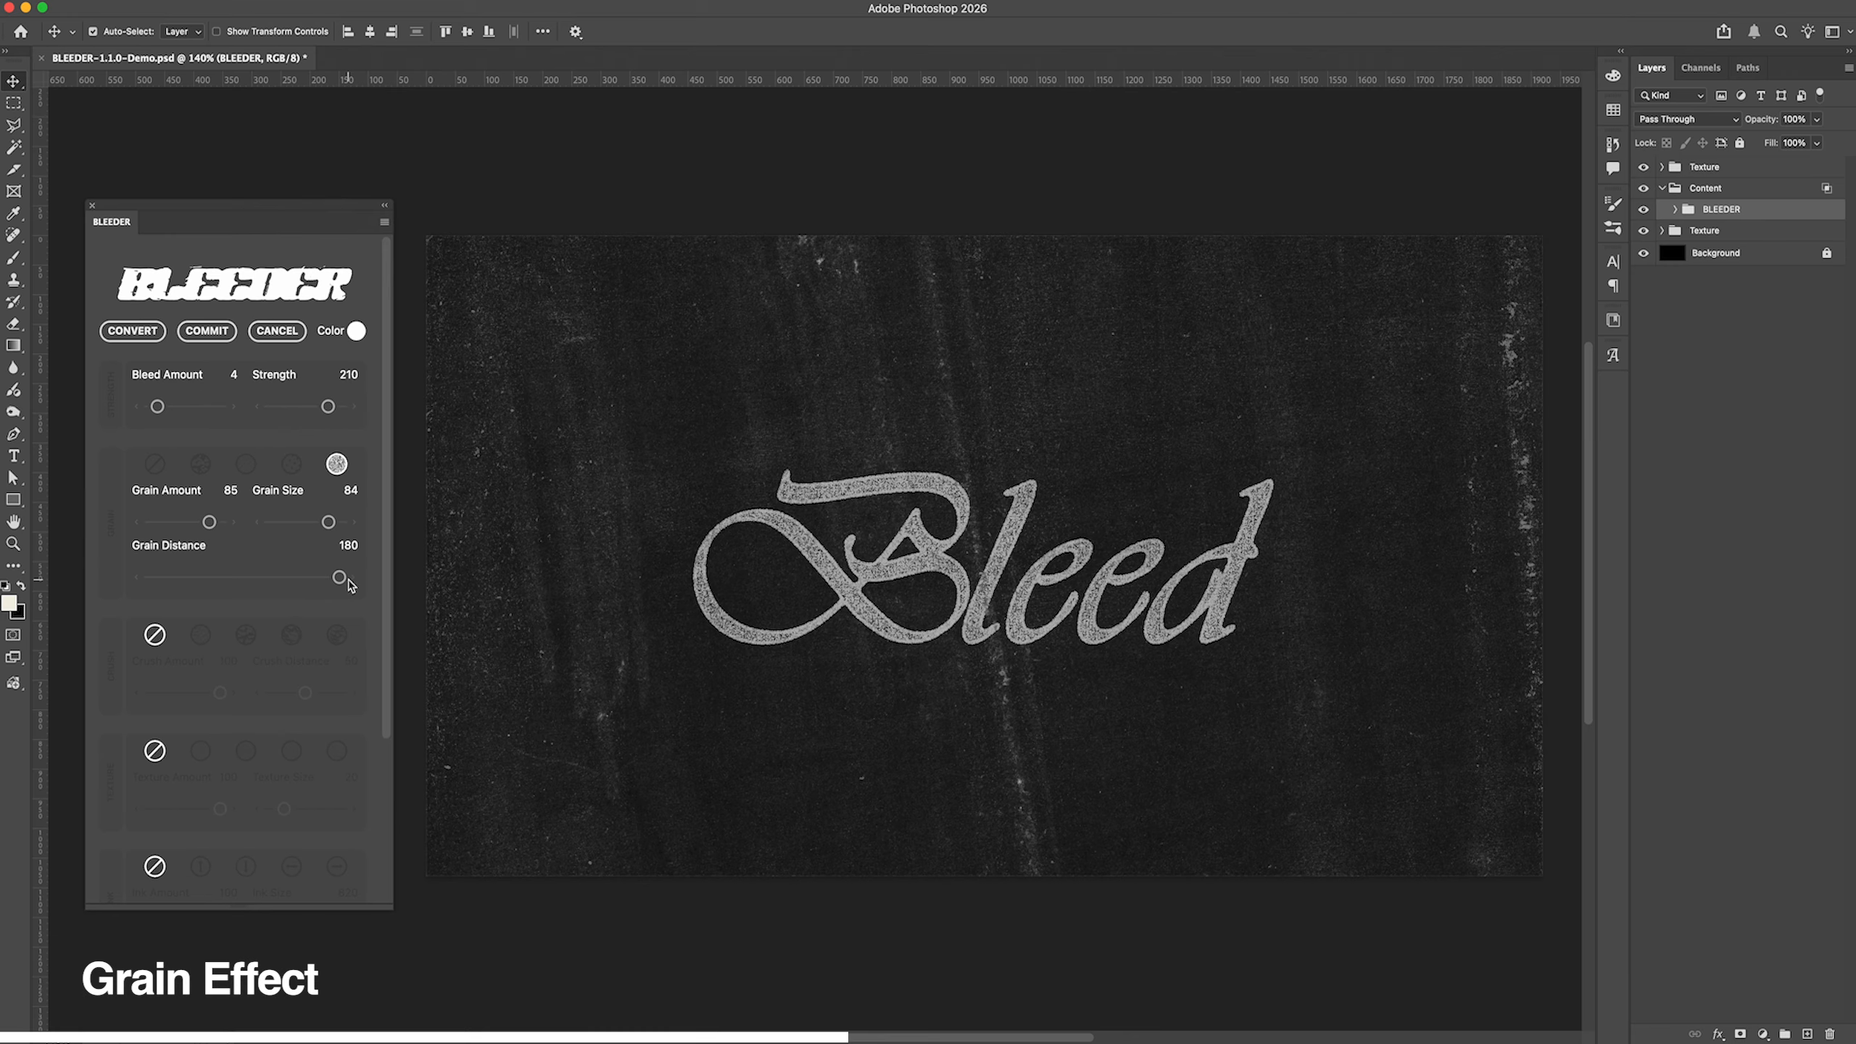
{"action": "left_click_drag", "start_coordinate": [349, 582], "coordinate": [263, 583]}
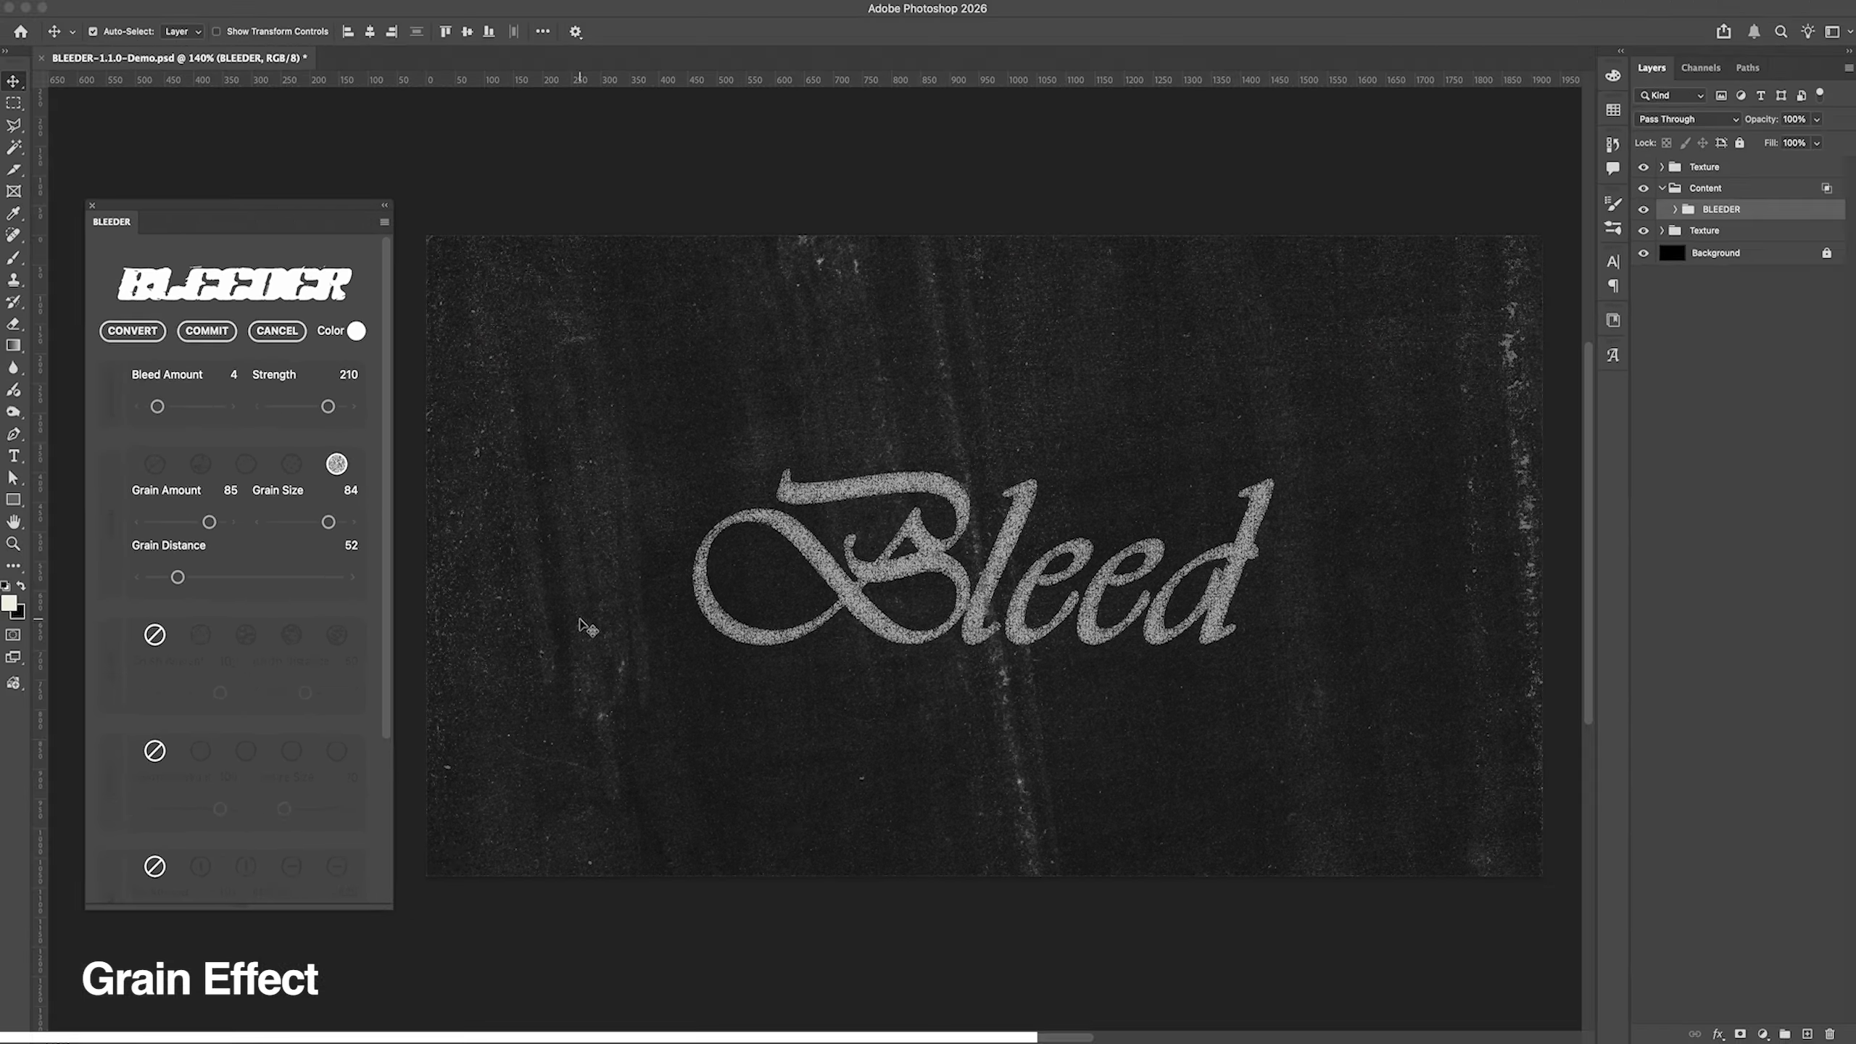
{"action": "left_click_drag", "start_coordinate": [181, 580], "coordinate": [165, 581]}
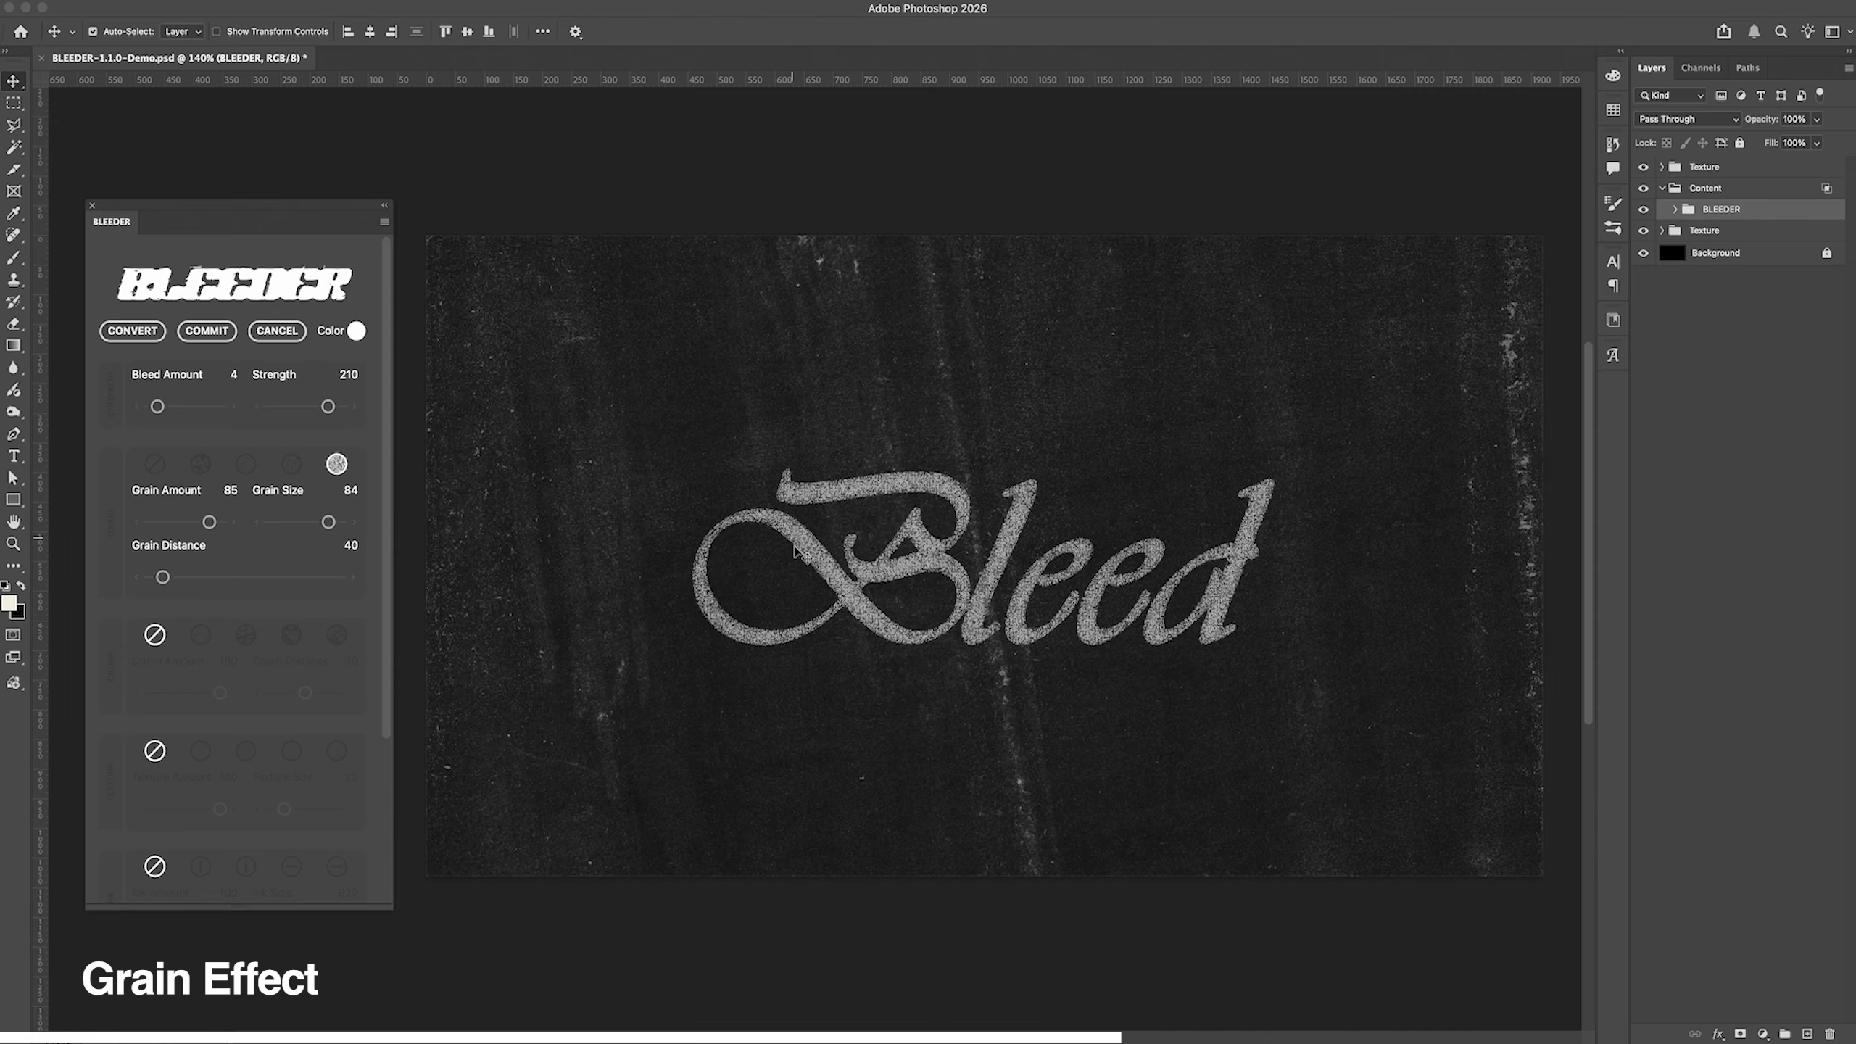
{"action": "left_click_drag", "start_coordinate": [164, 579], "coordinate": [159, 580]}
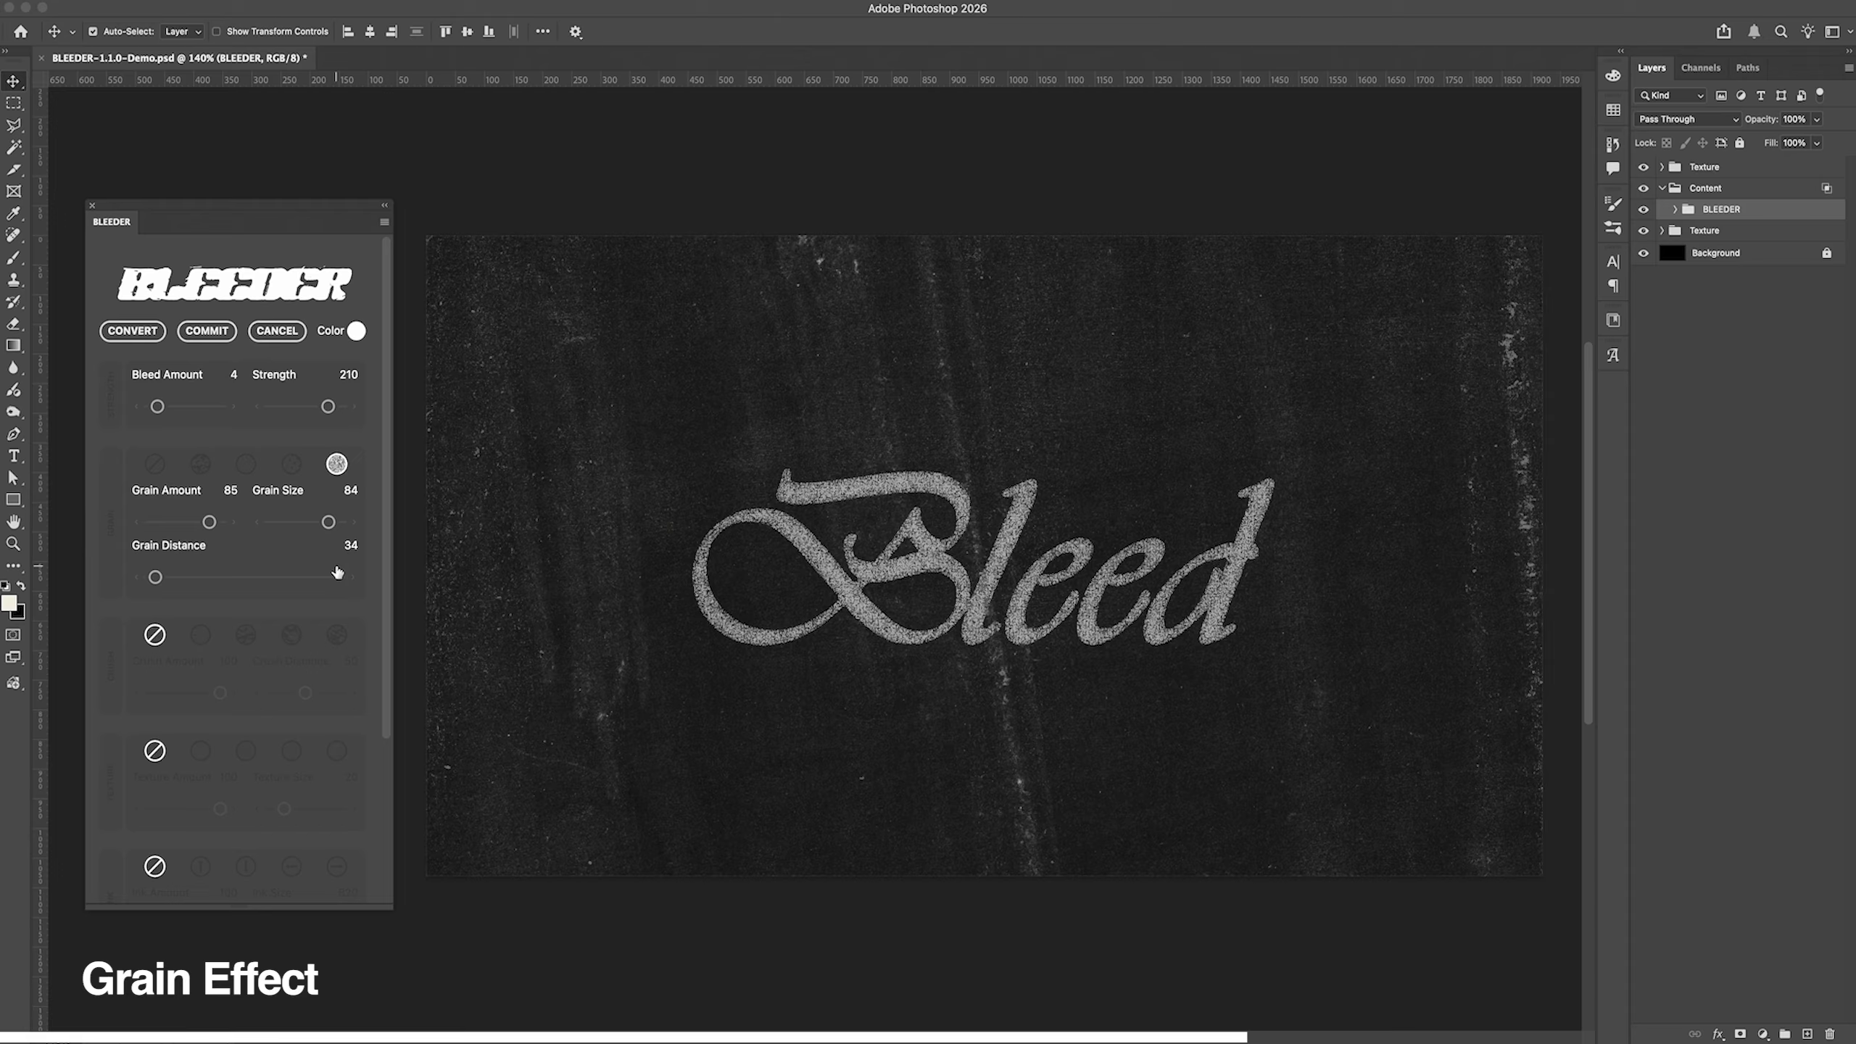
Step: Raise the Grain Distance and fine-tune it to 162
{"action": "left_click_drag", "start_coordinate": [155, 578], "coordinate": [306, 580]}
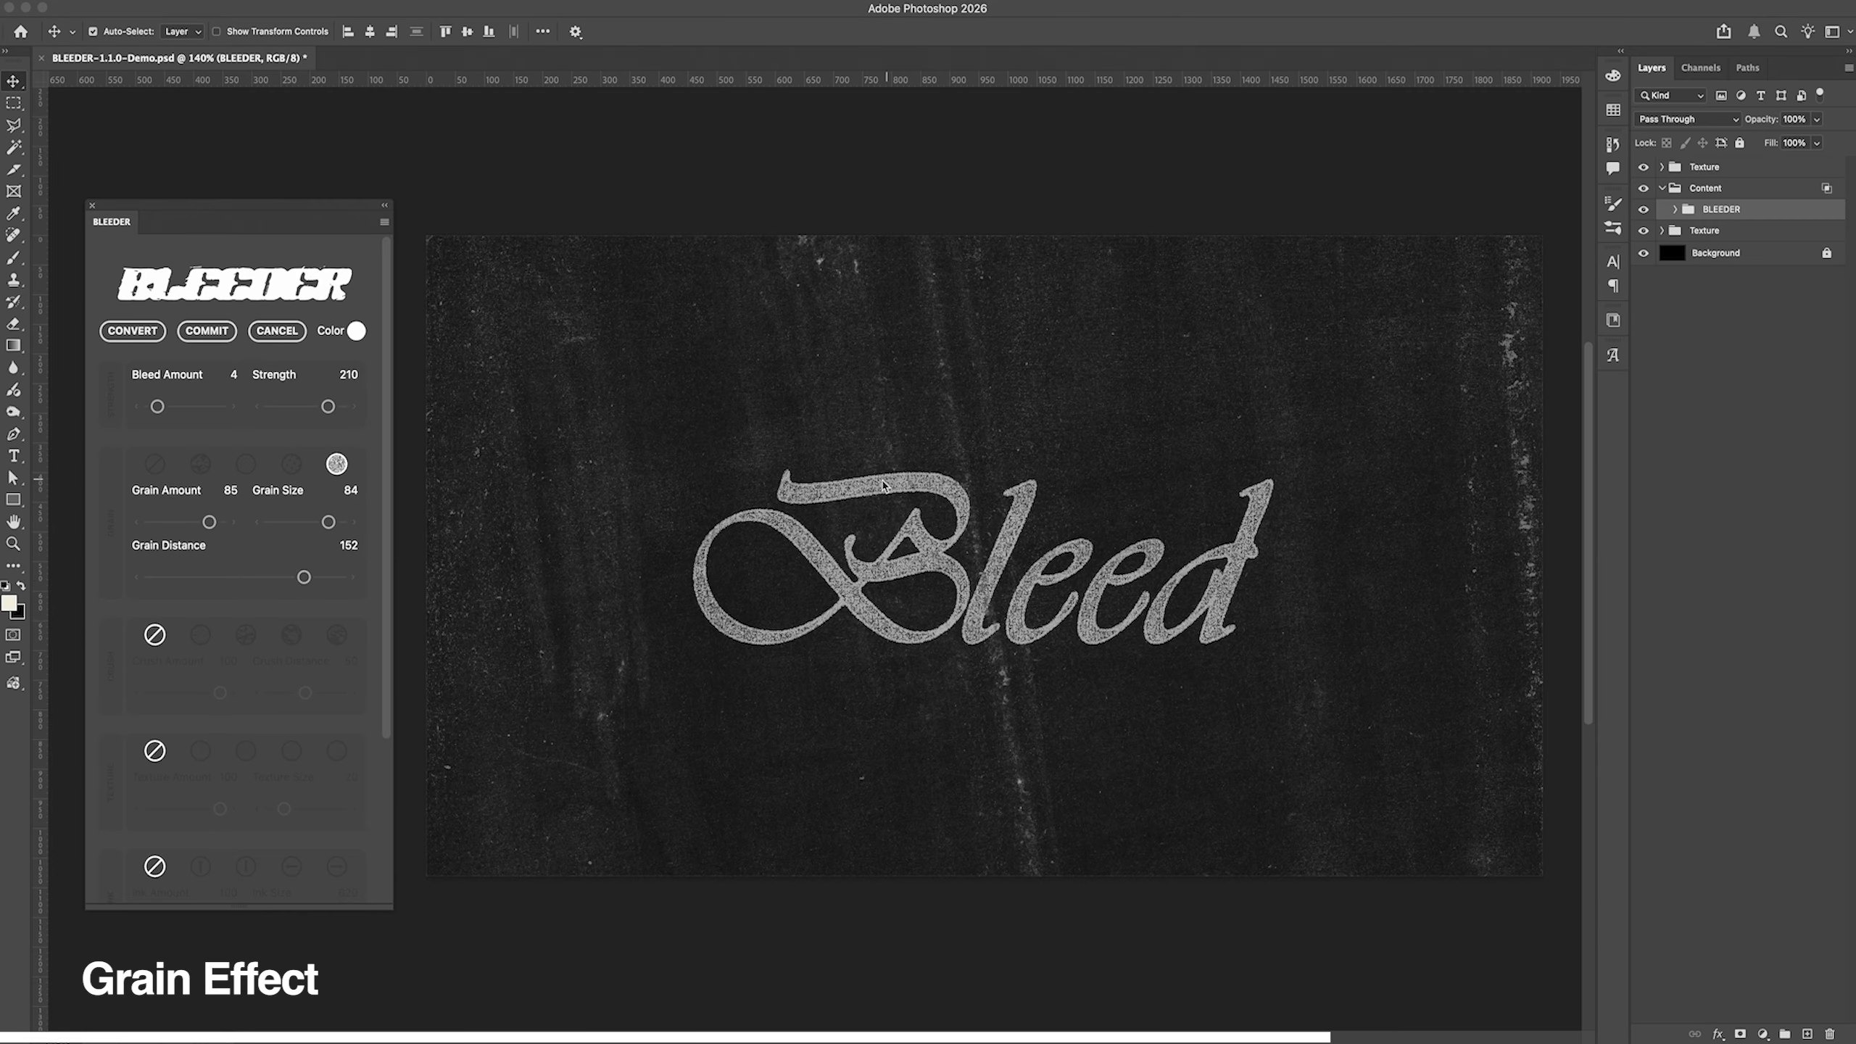
{"action": "left_click_drag", "start_coordinate": [304, 578], "coordinate": [322, 578]}
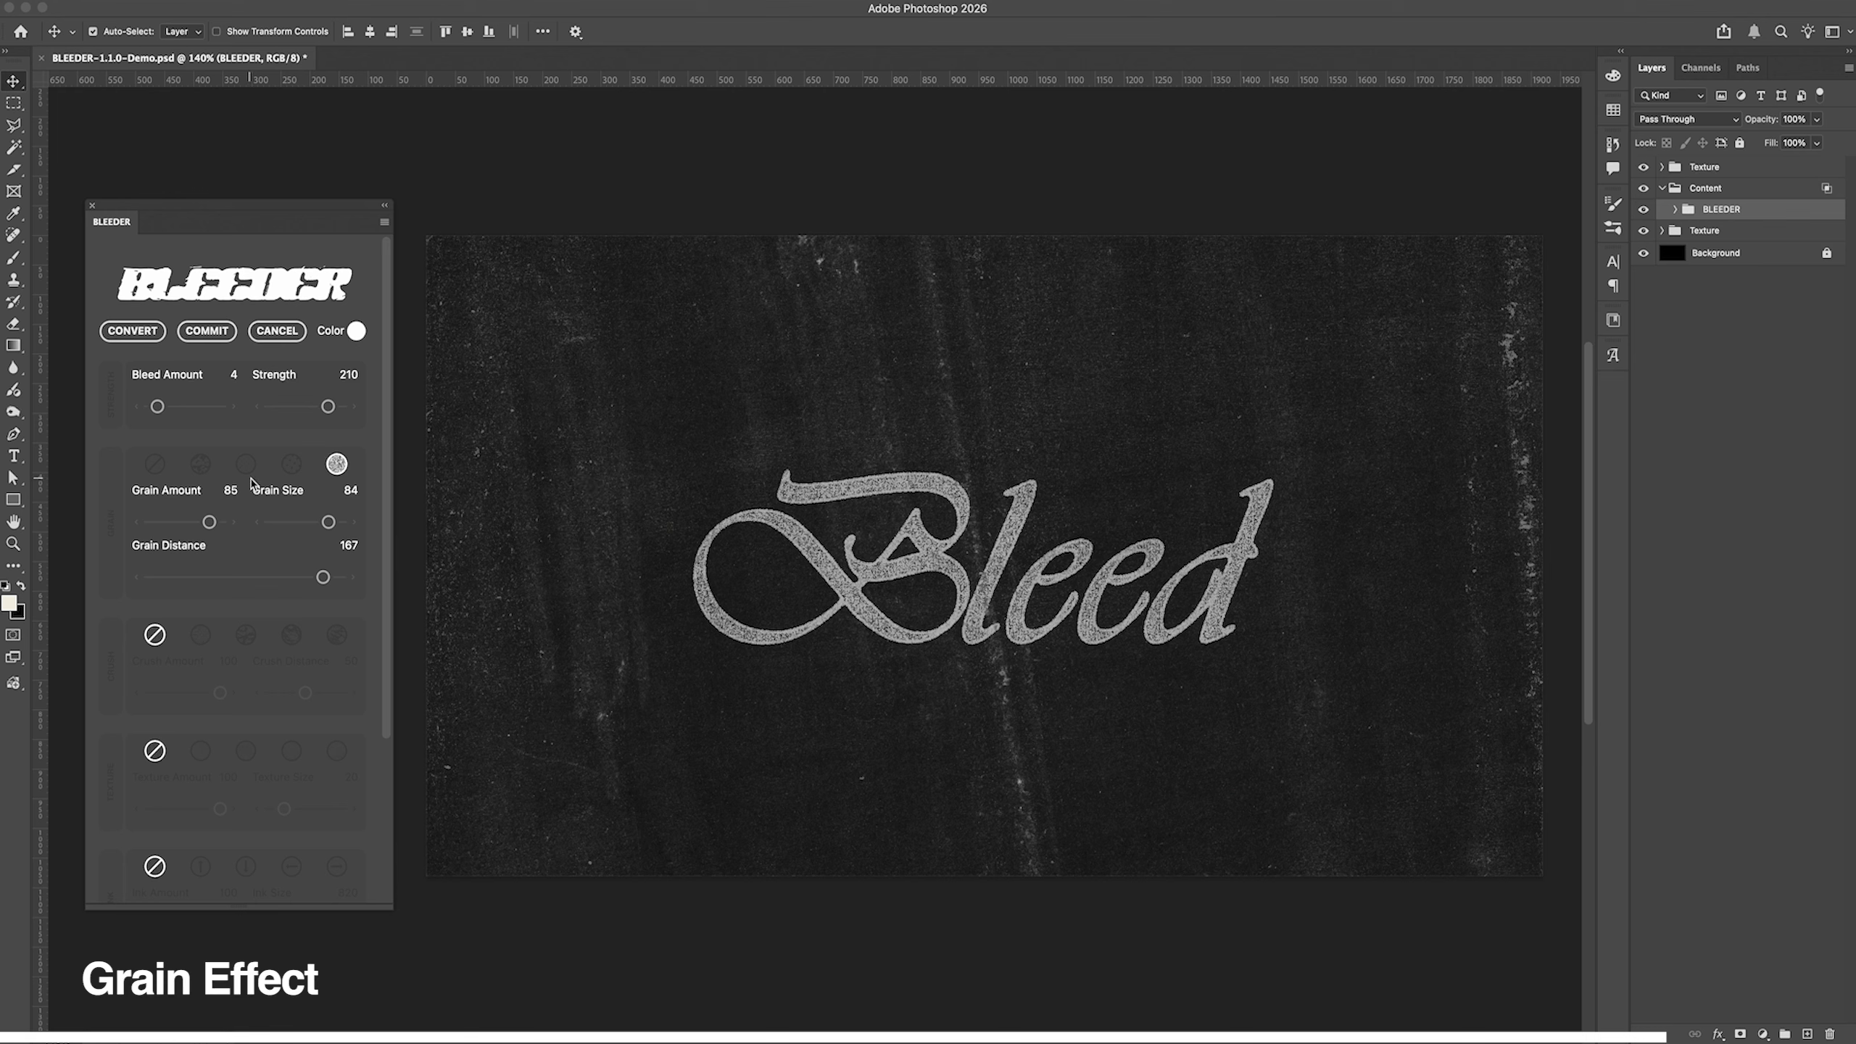
{"action": "left_click_drag", "start_coordinate": [323, 583], "coordinate": [274, 583]}
{"action": "left_click", "coordinate": [312, 581]}
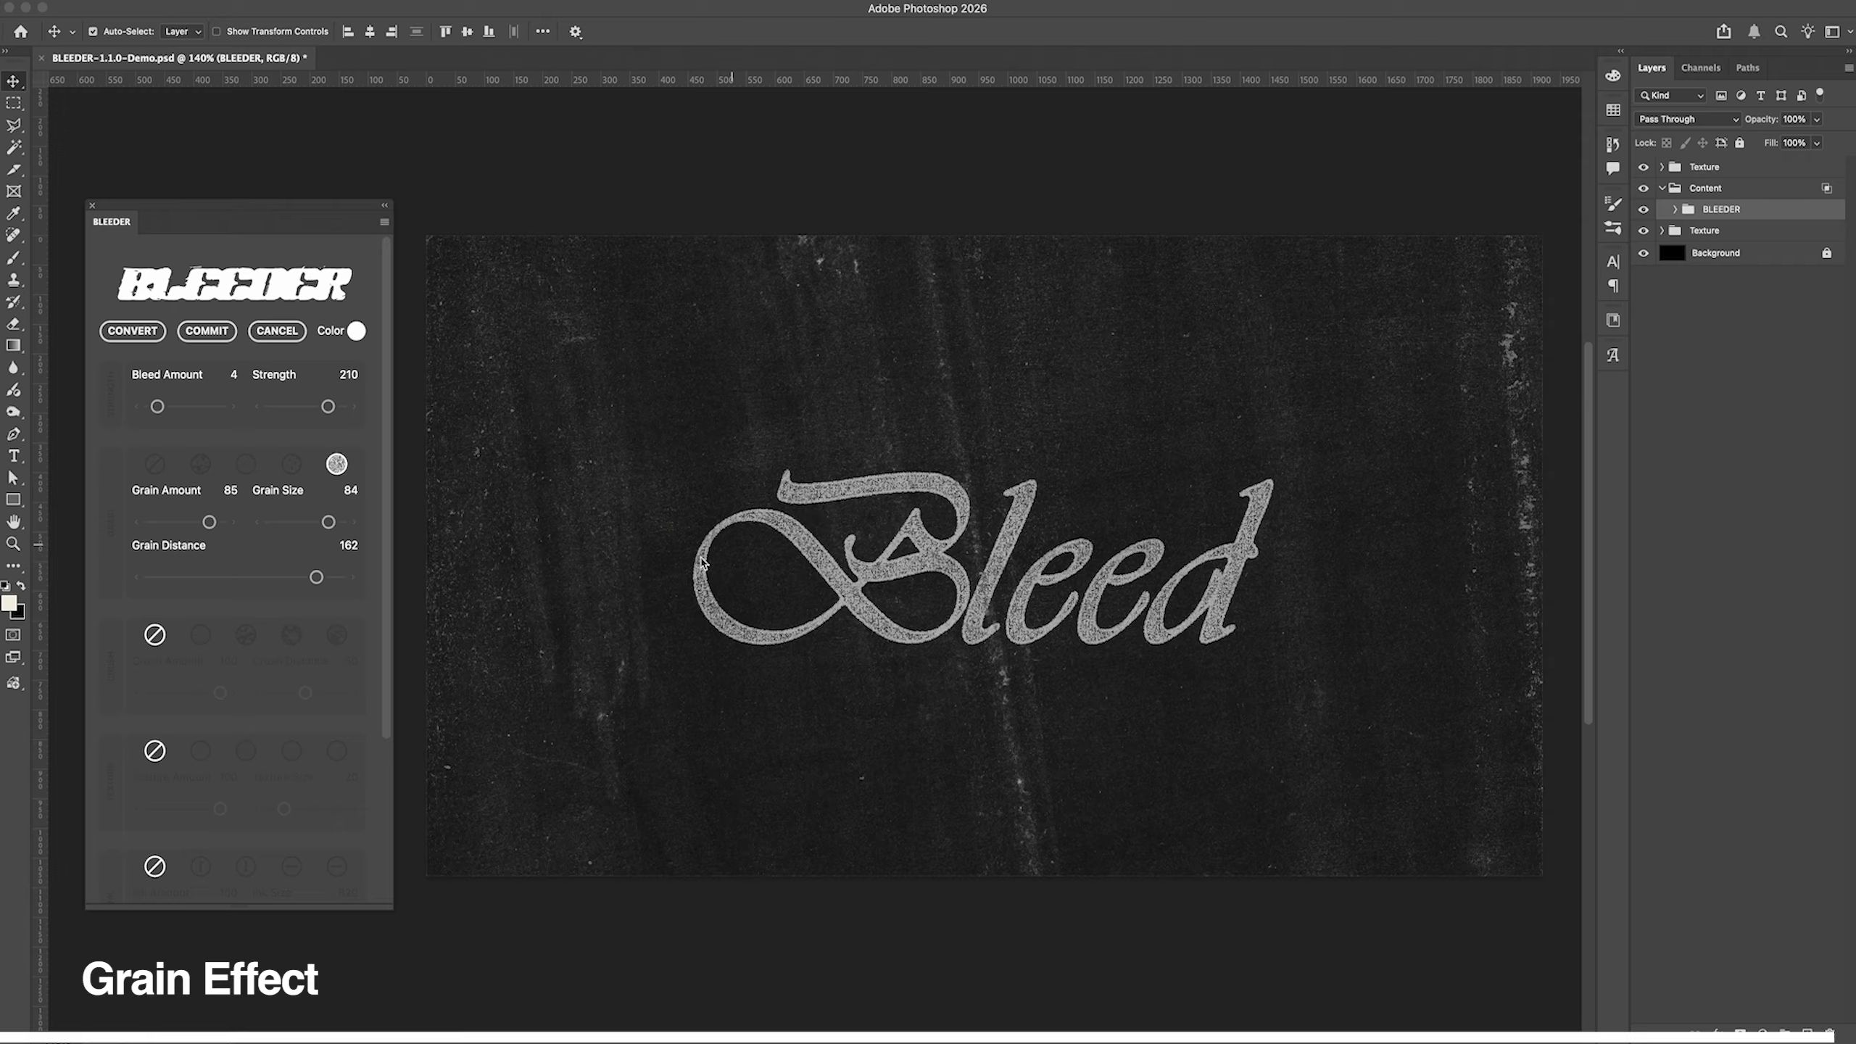
Step: Try the second crush style, testing Crush Distance at 47 and 88 before lowering it to 6
{"action": "left_click", "coordinate": [246, 635]}
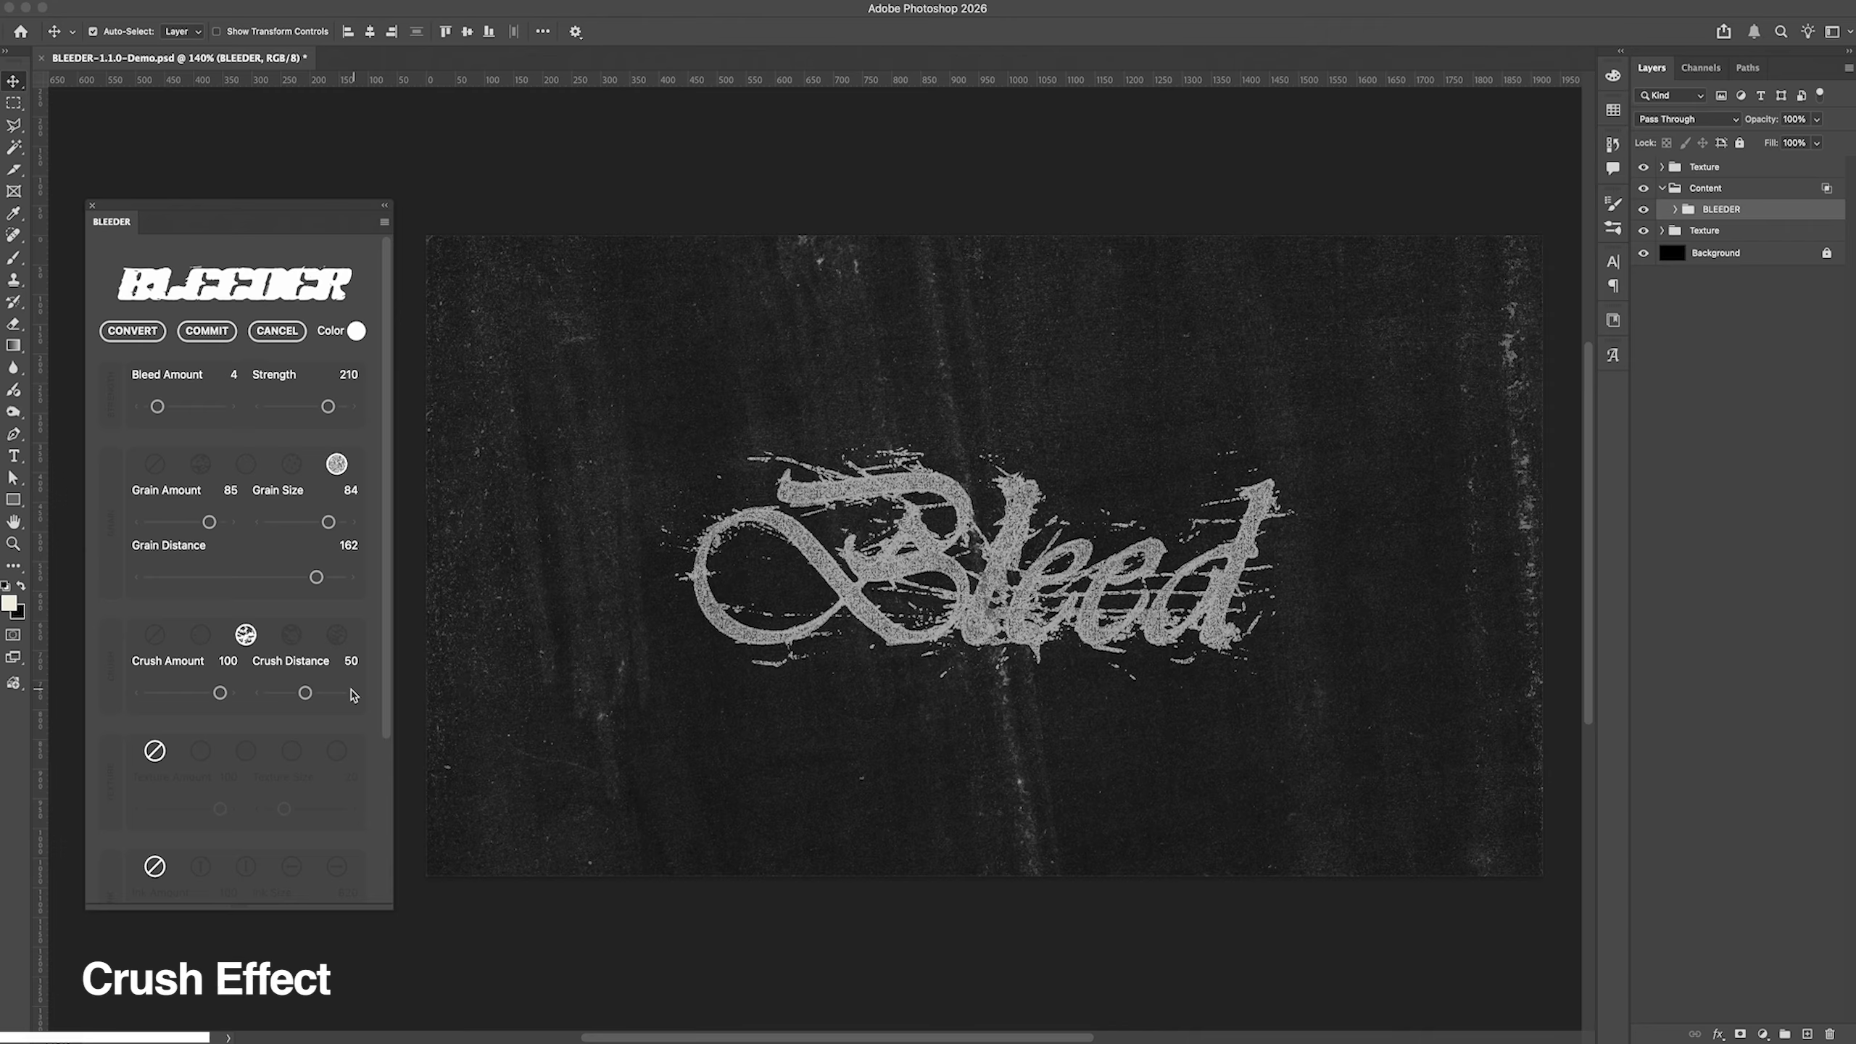
{"action": "left_click_drag", "start_coordinate": [305, 692], "coordinate": [303, 692]}
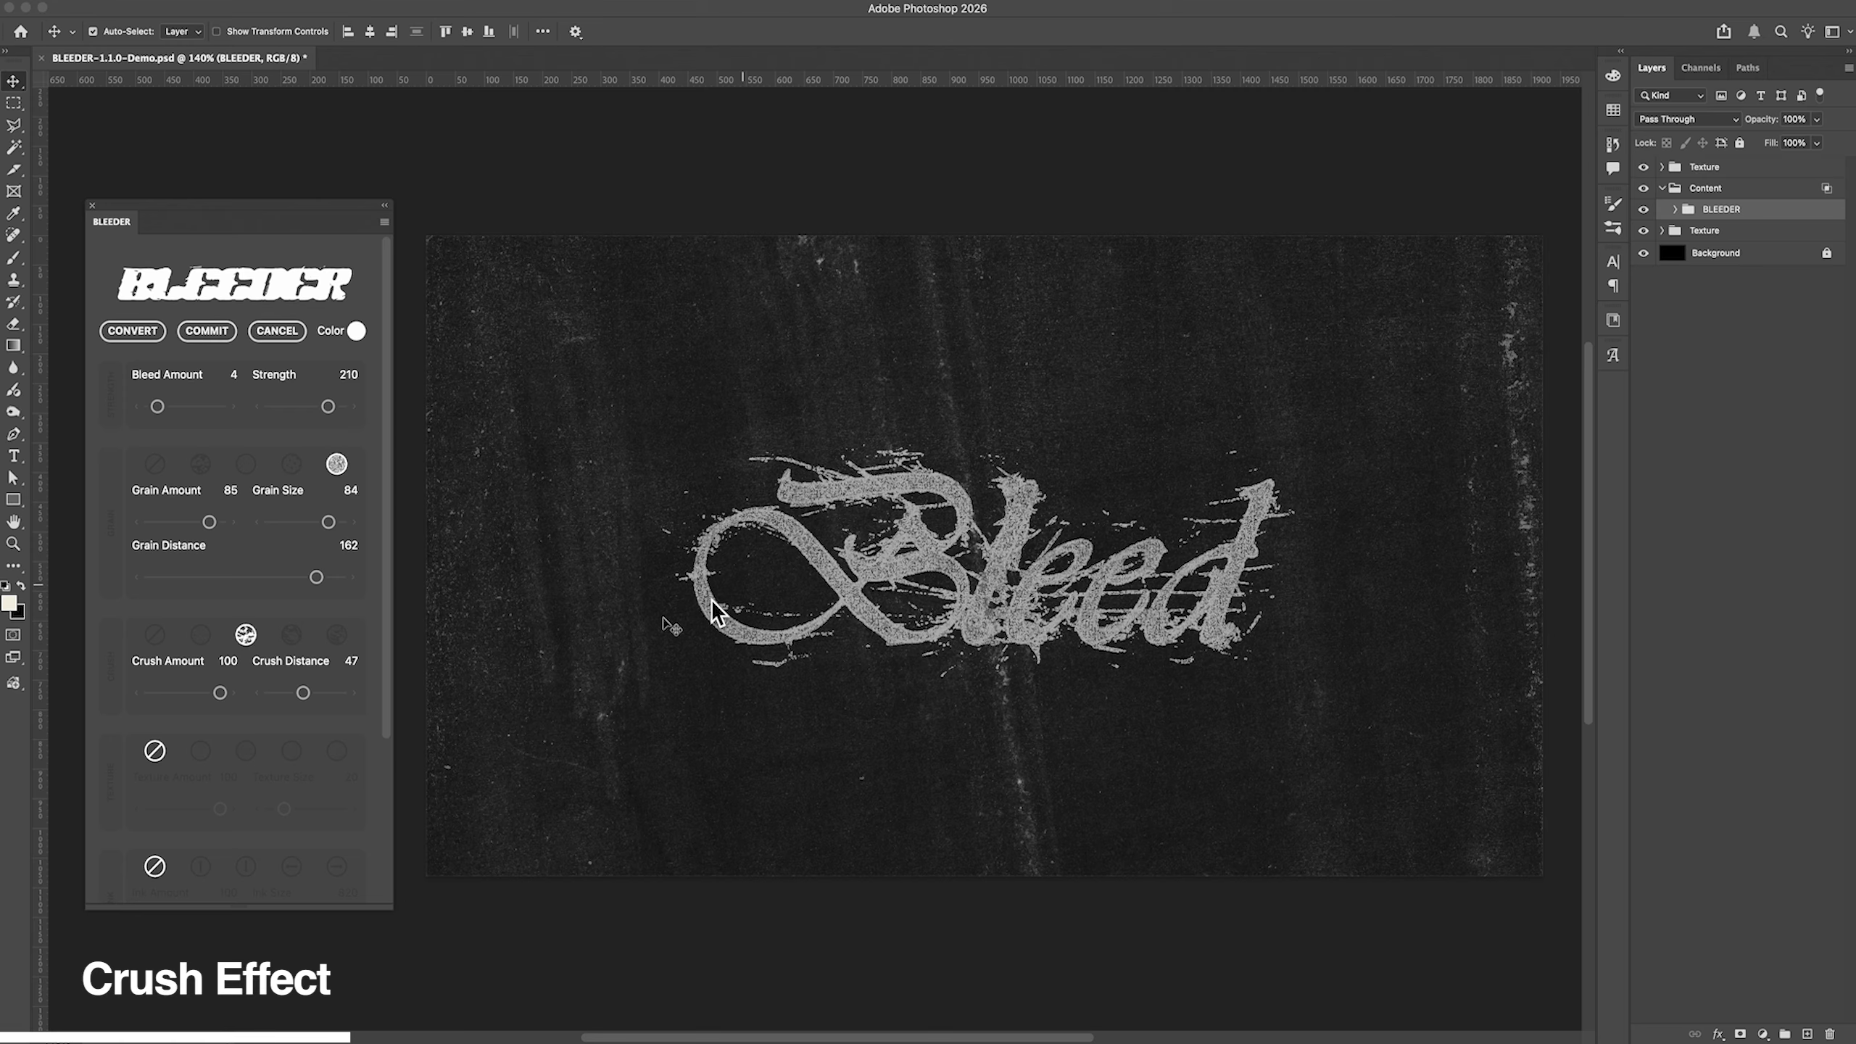
{"action": "left_click_drag", "start_coordinate": [303, 693], "coordinate": [333, 693]}
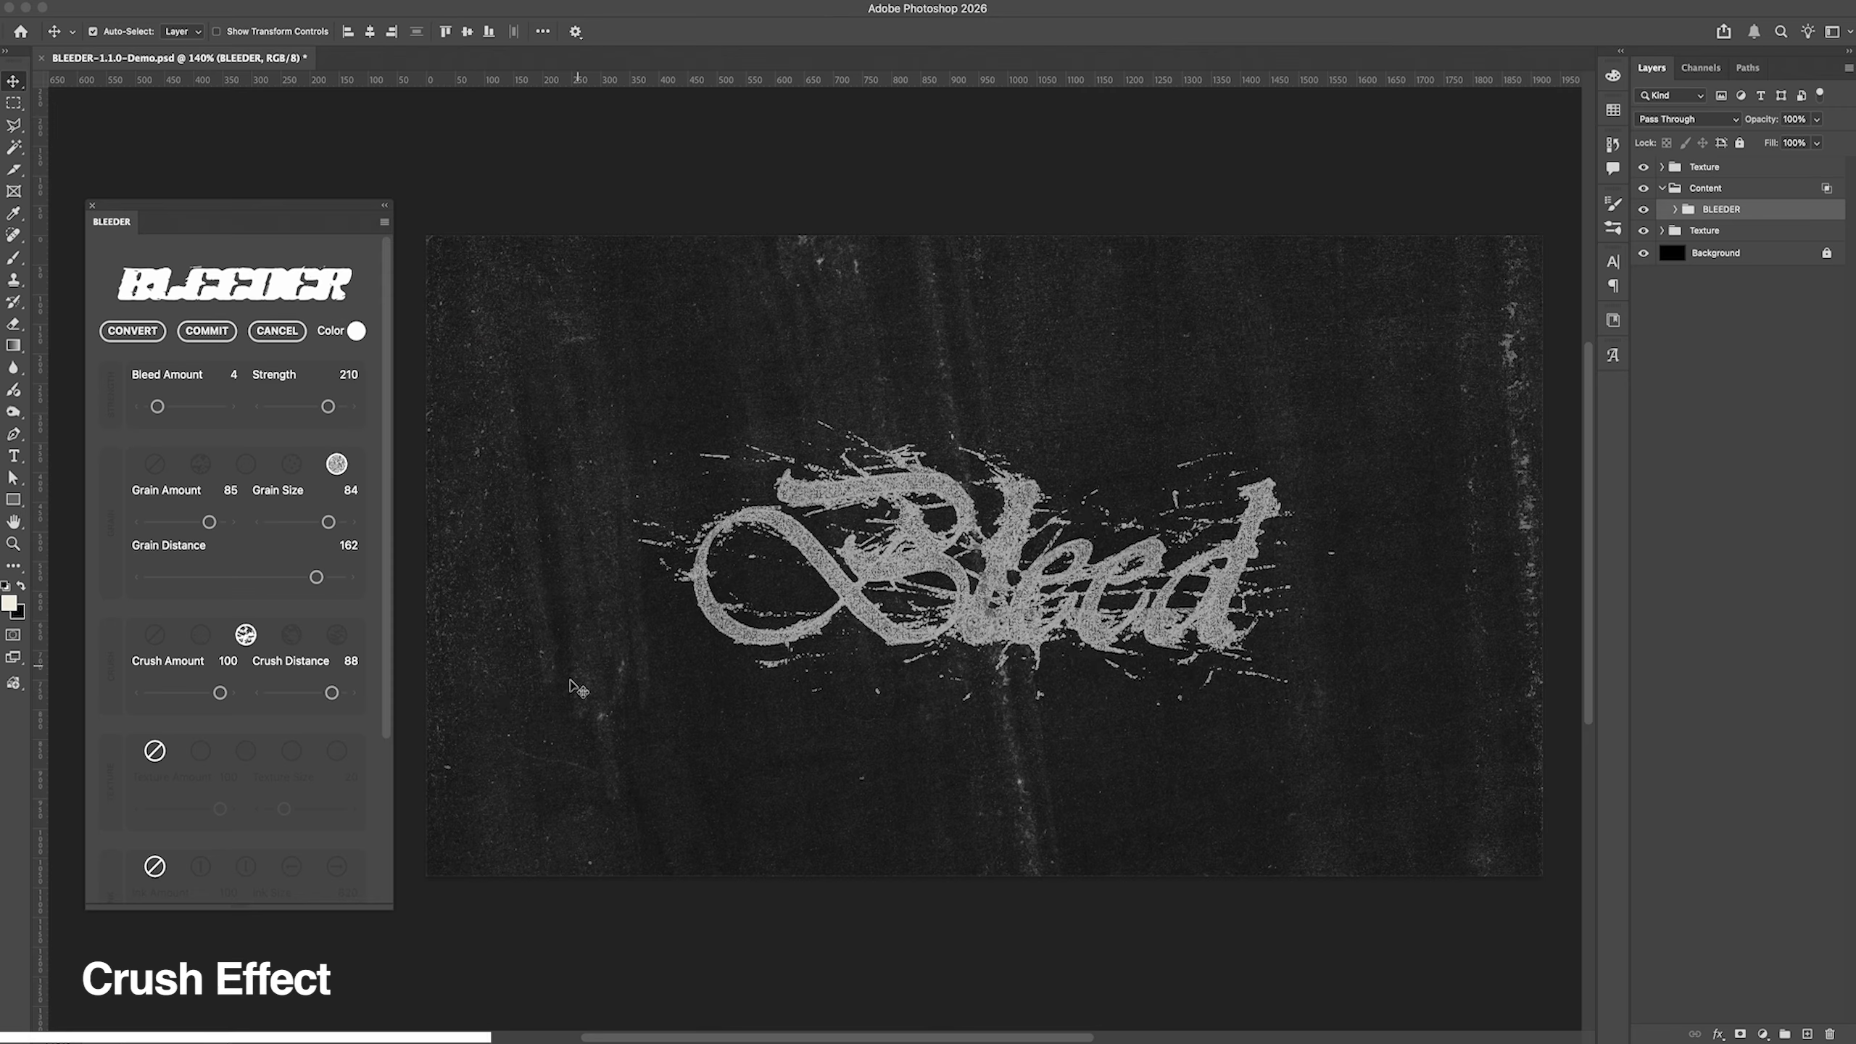
{"action": "left_click_drag", "start_coordinate": [332, 693], "coordinate": [274, 692]}
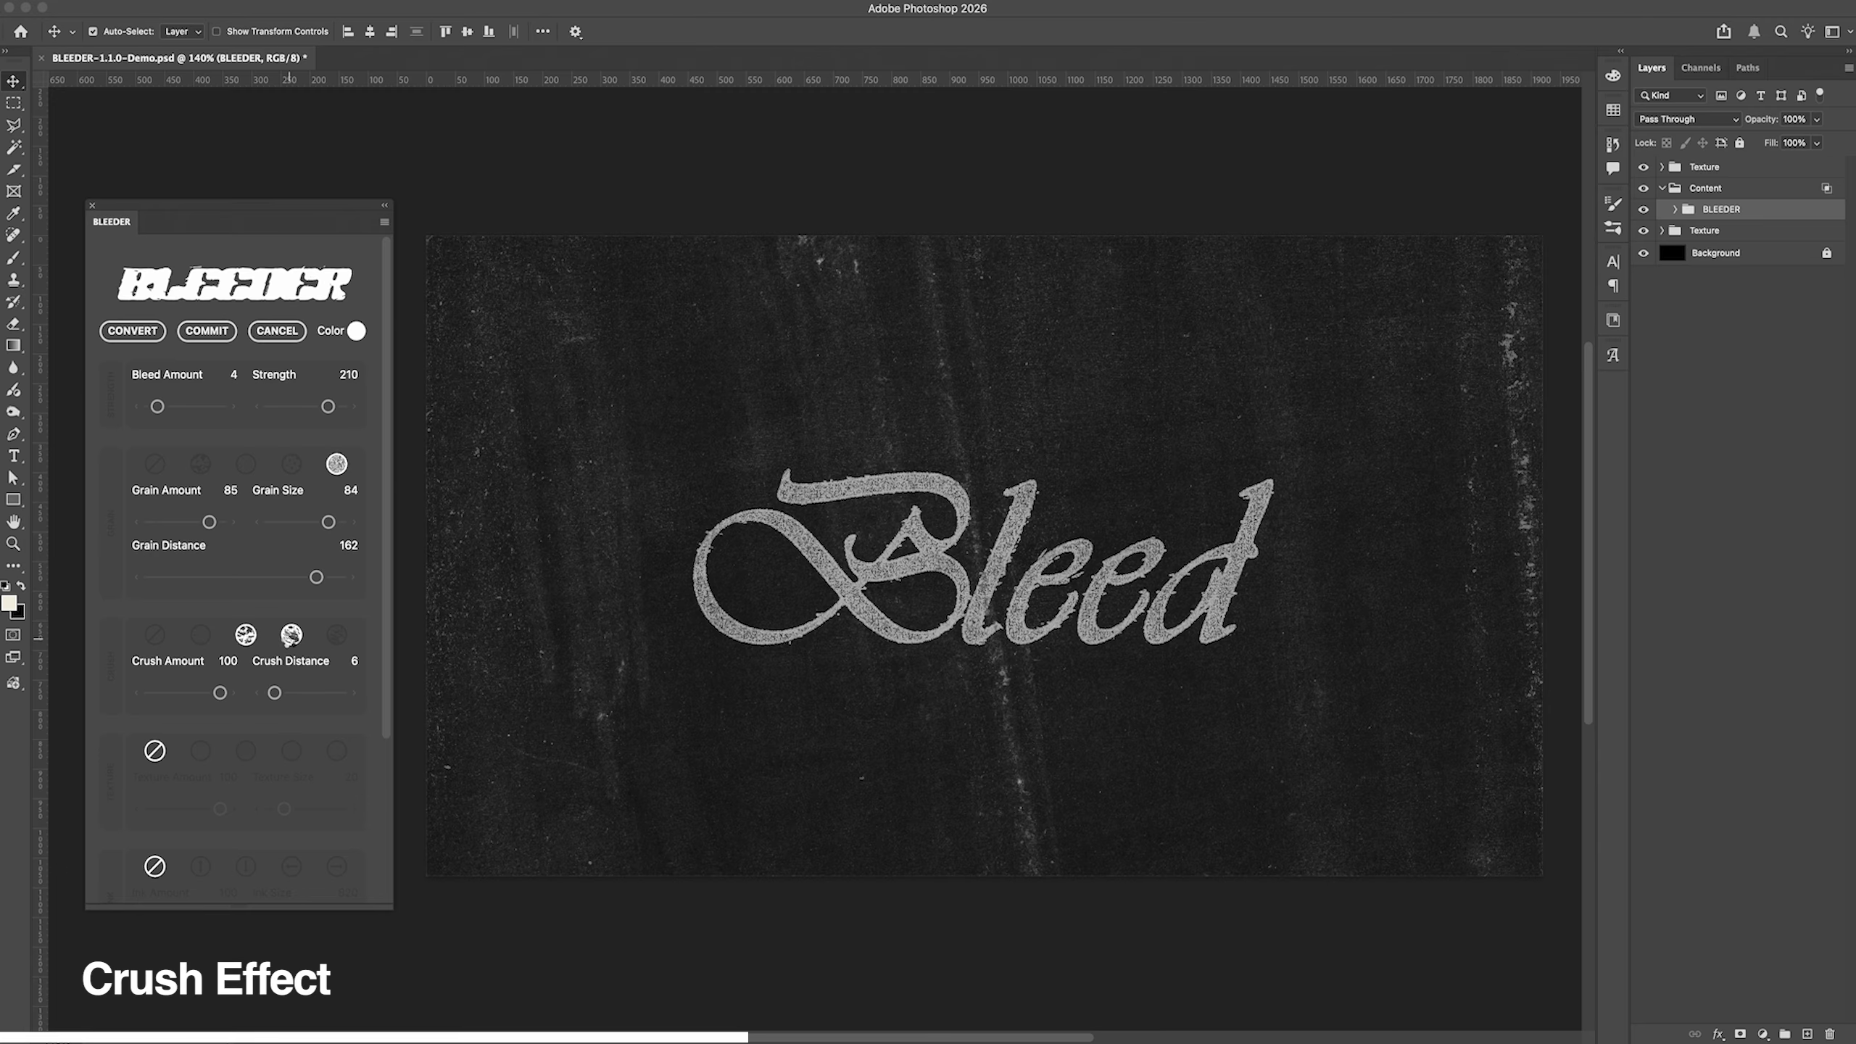
Step: Try the third crush style with Crush Amount 83 and Crush Distance 95, reducing Grain Amount to 63
{"action": "left_click", "coordinate": [290, 638]}
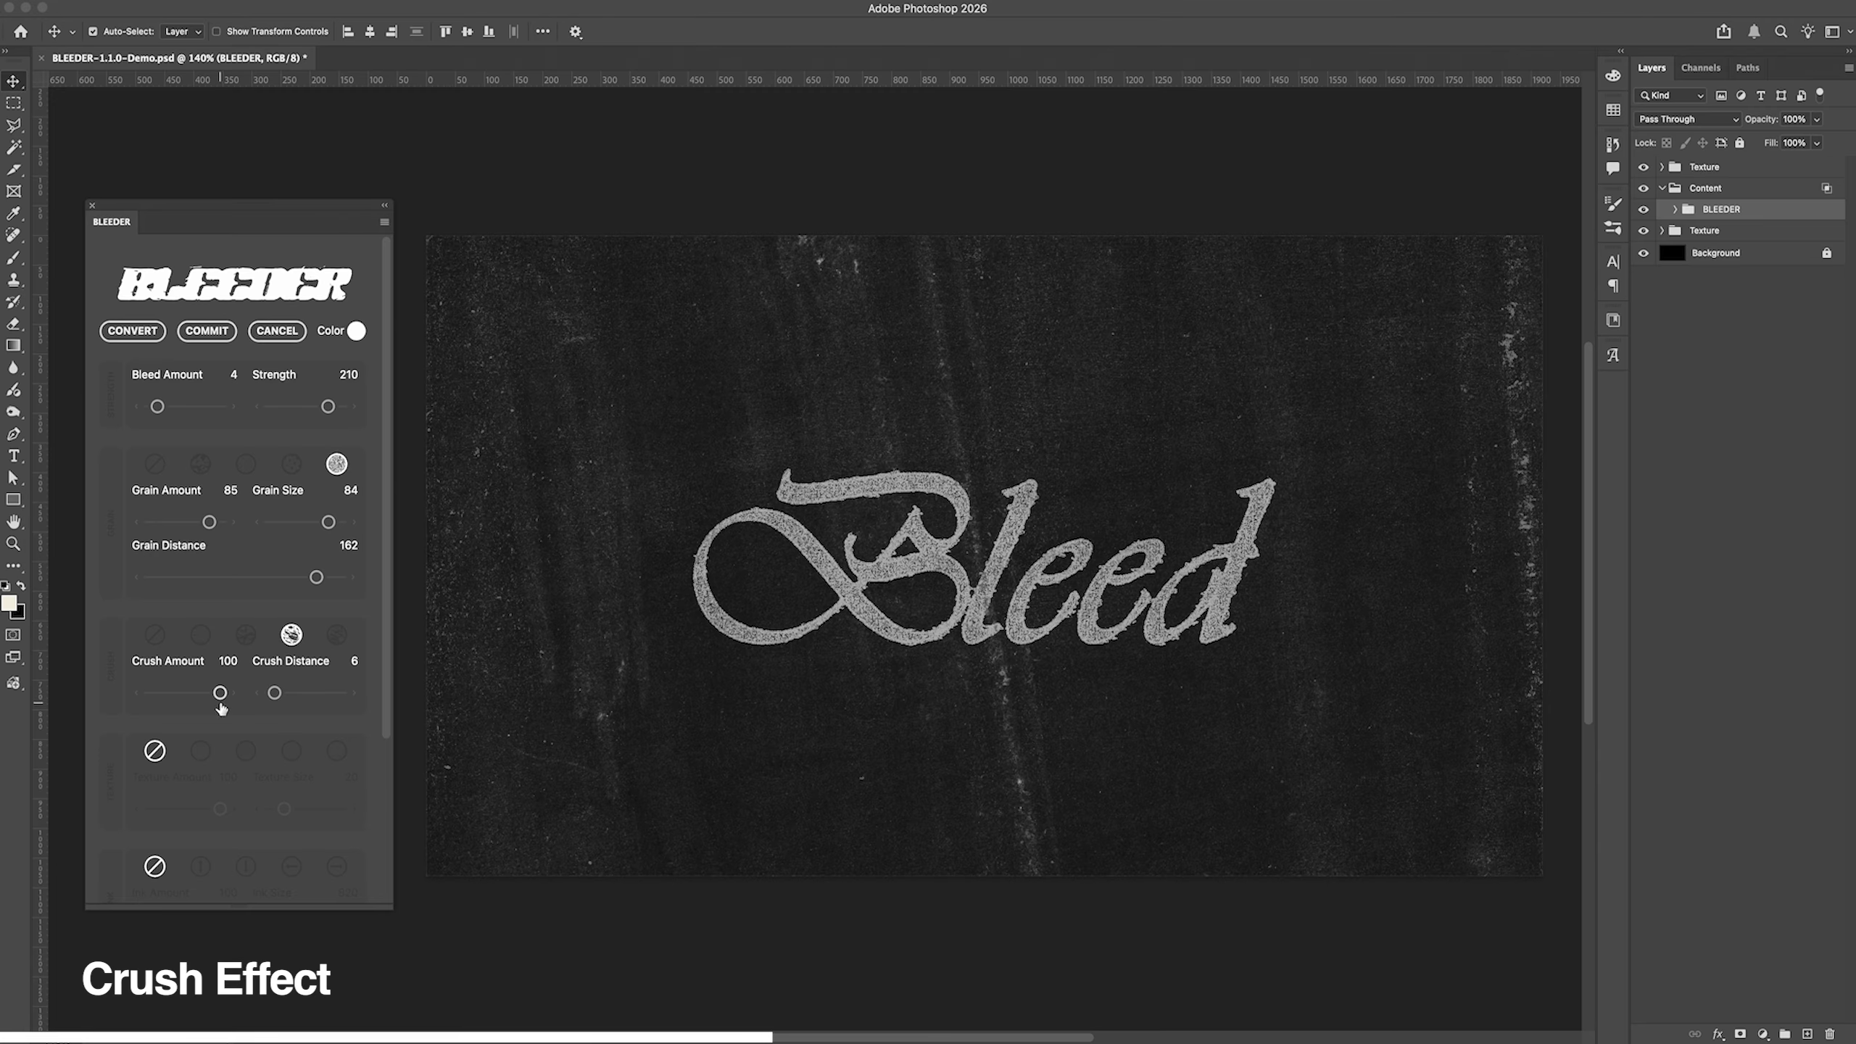
{"action": "left_click_drag", "start_coordinate": [221, 698], "coordinate": [197, 700]}
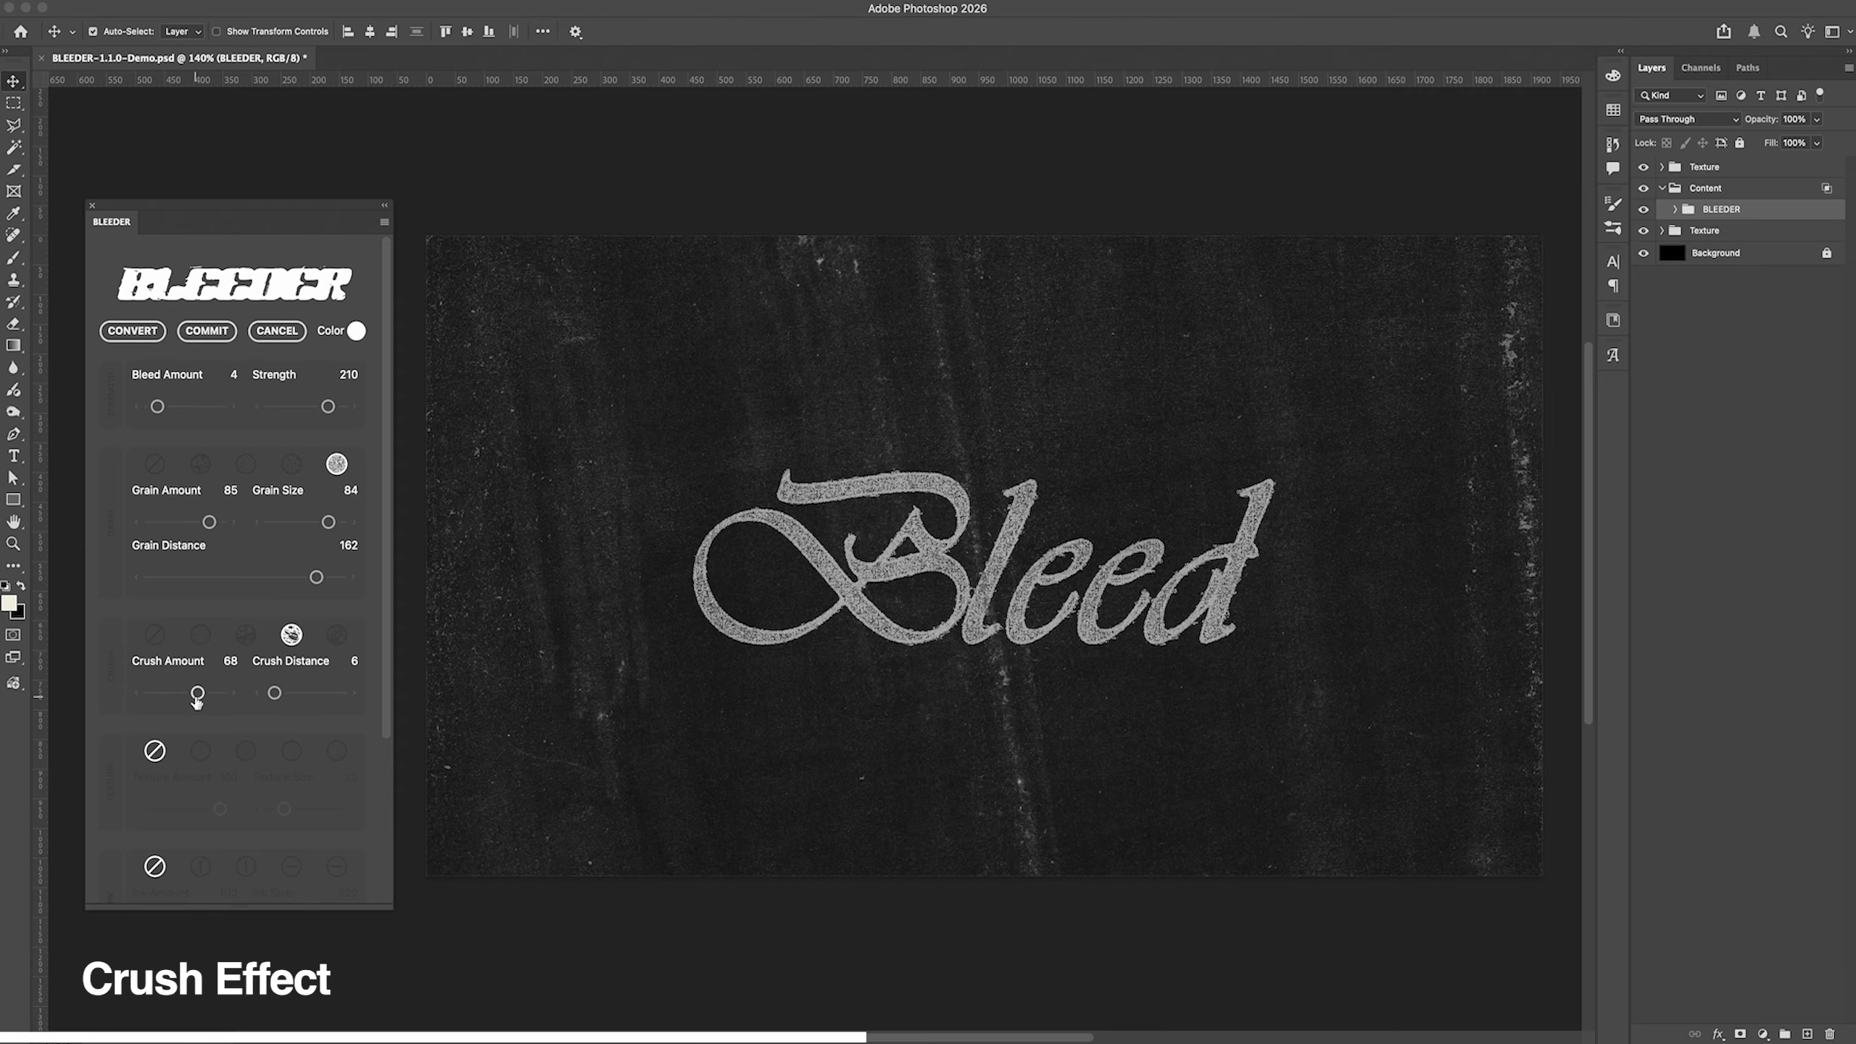
{"action": "left_click_drag", "start_coordinate": [197, 699], "coordinate": [331, 693]}
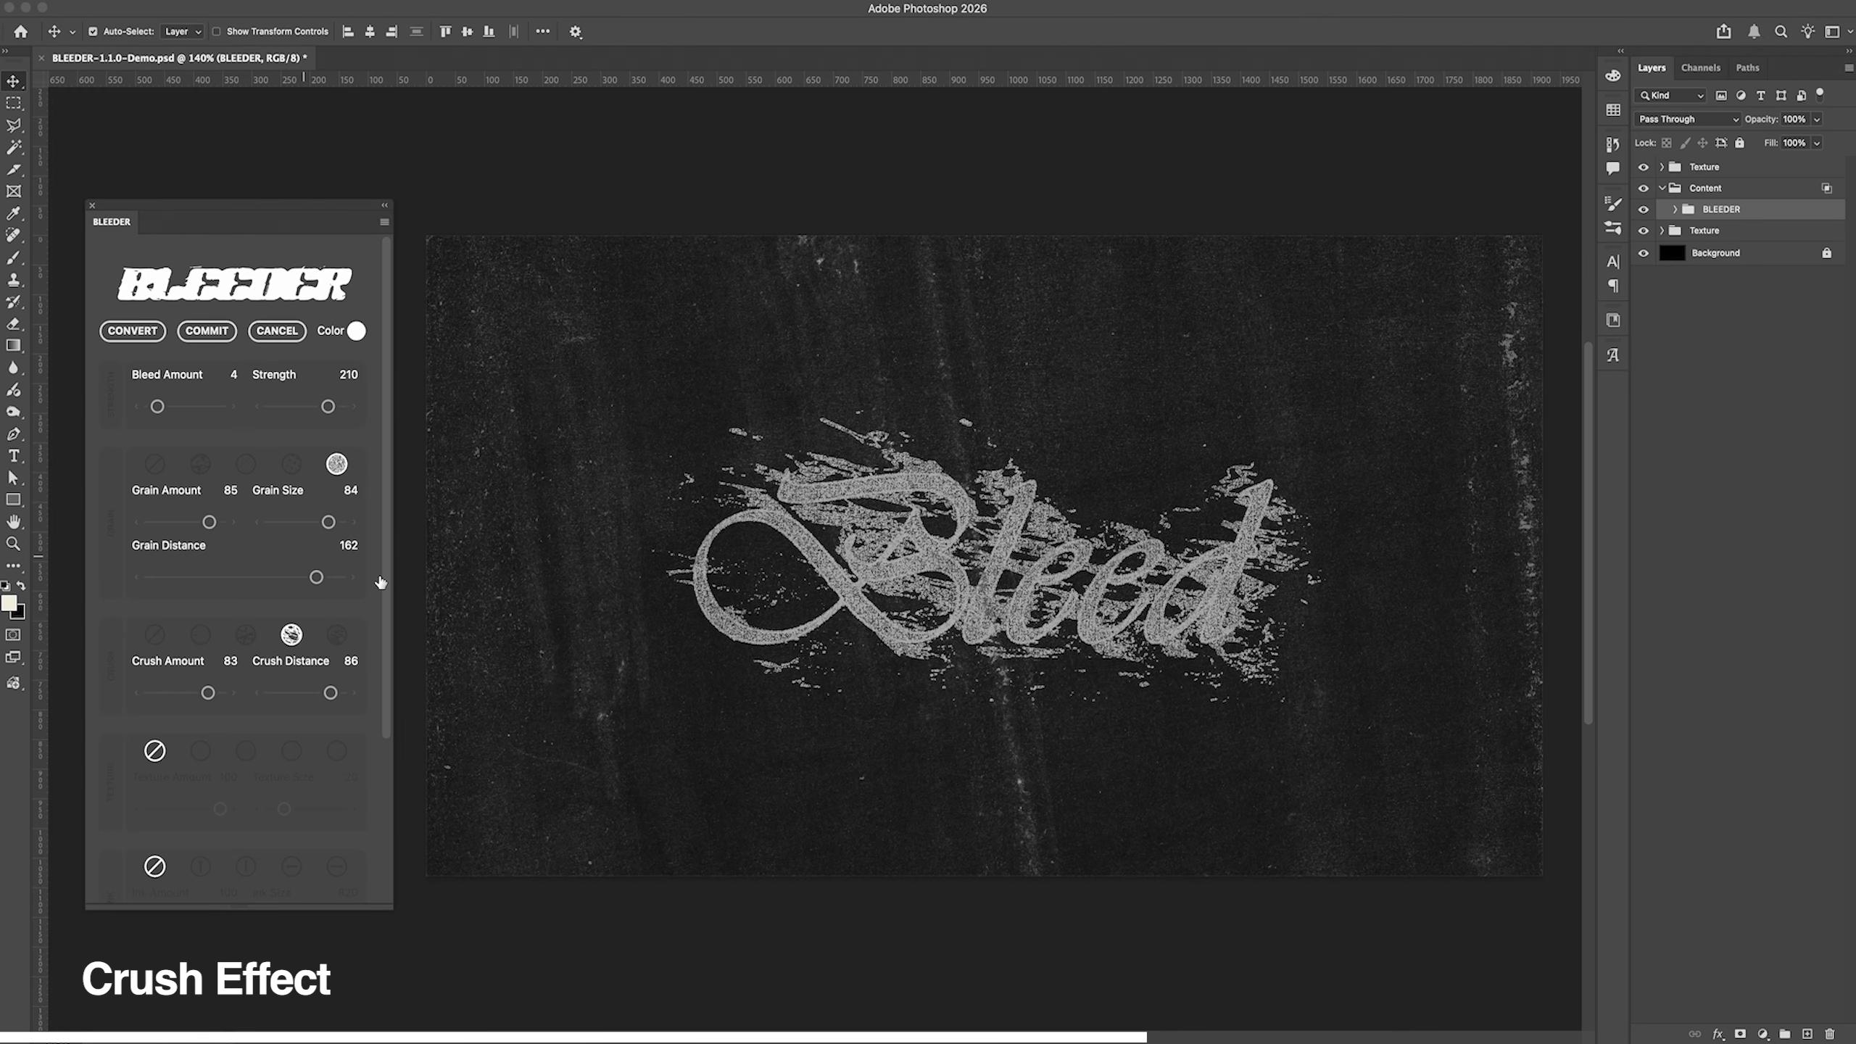
{"action": "left_click_drag", "start_coordinate": [208, 522], "coordinate": [194, 524]}
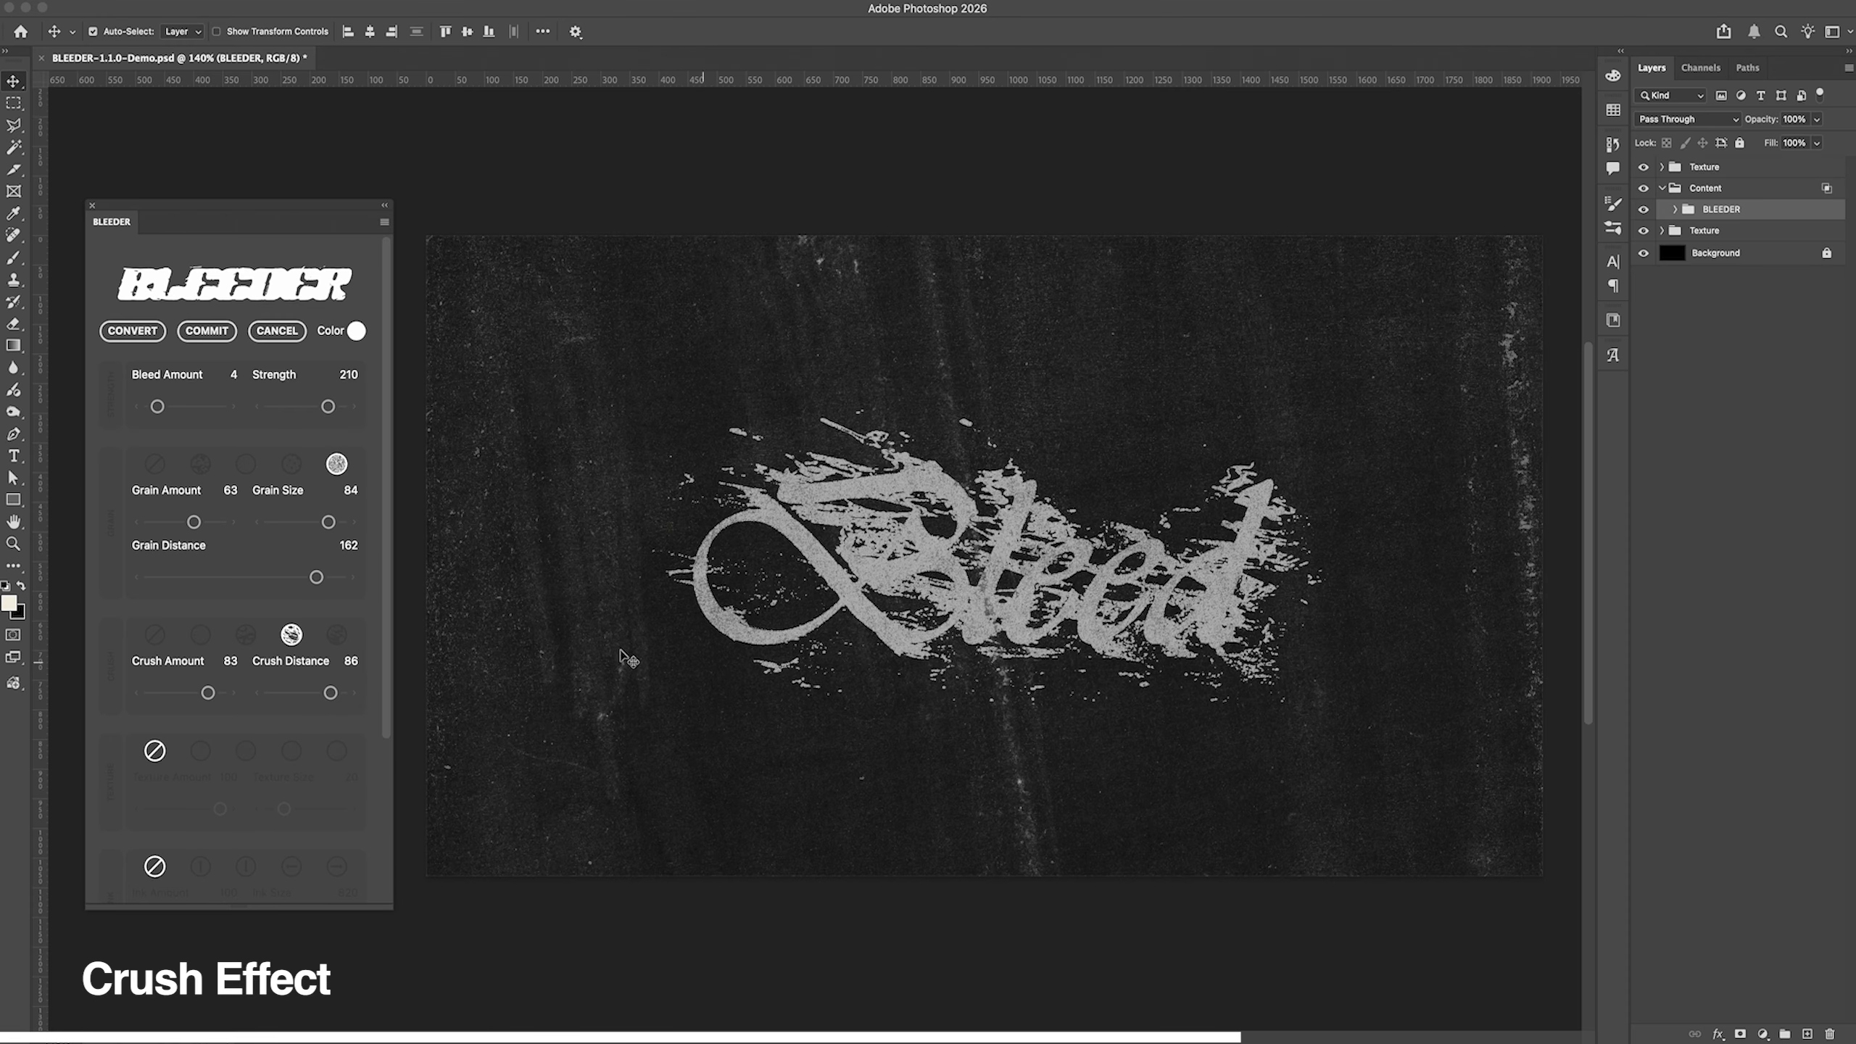
{"action": "left_click_drag", "start_coordinate": [331, 694], "coordinate": [336, 695]}
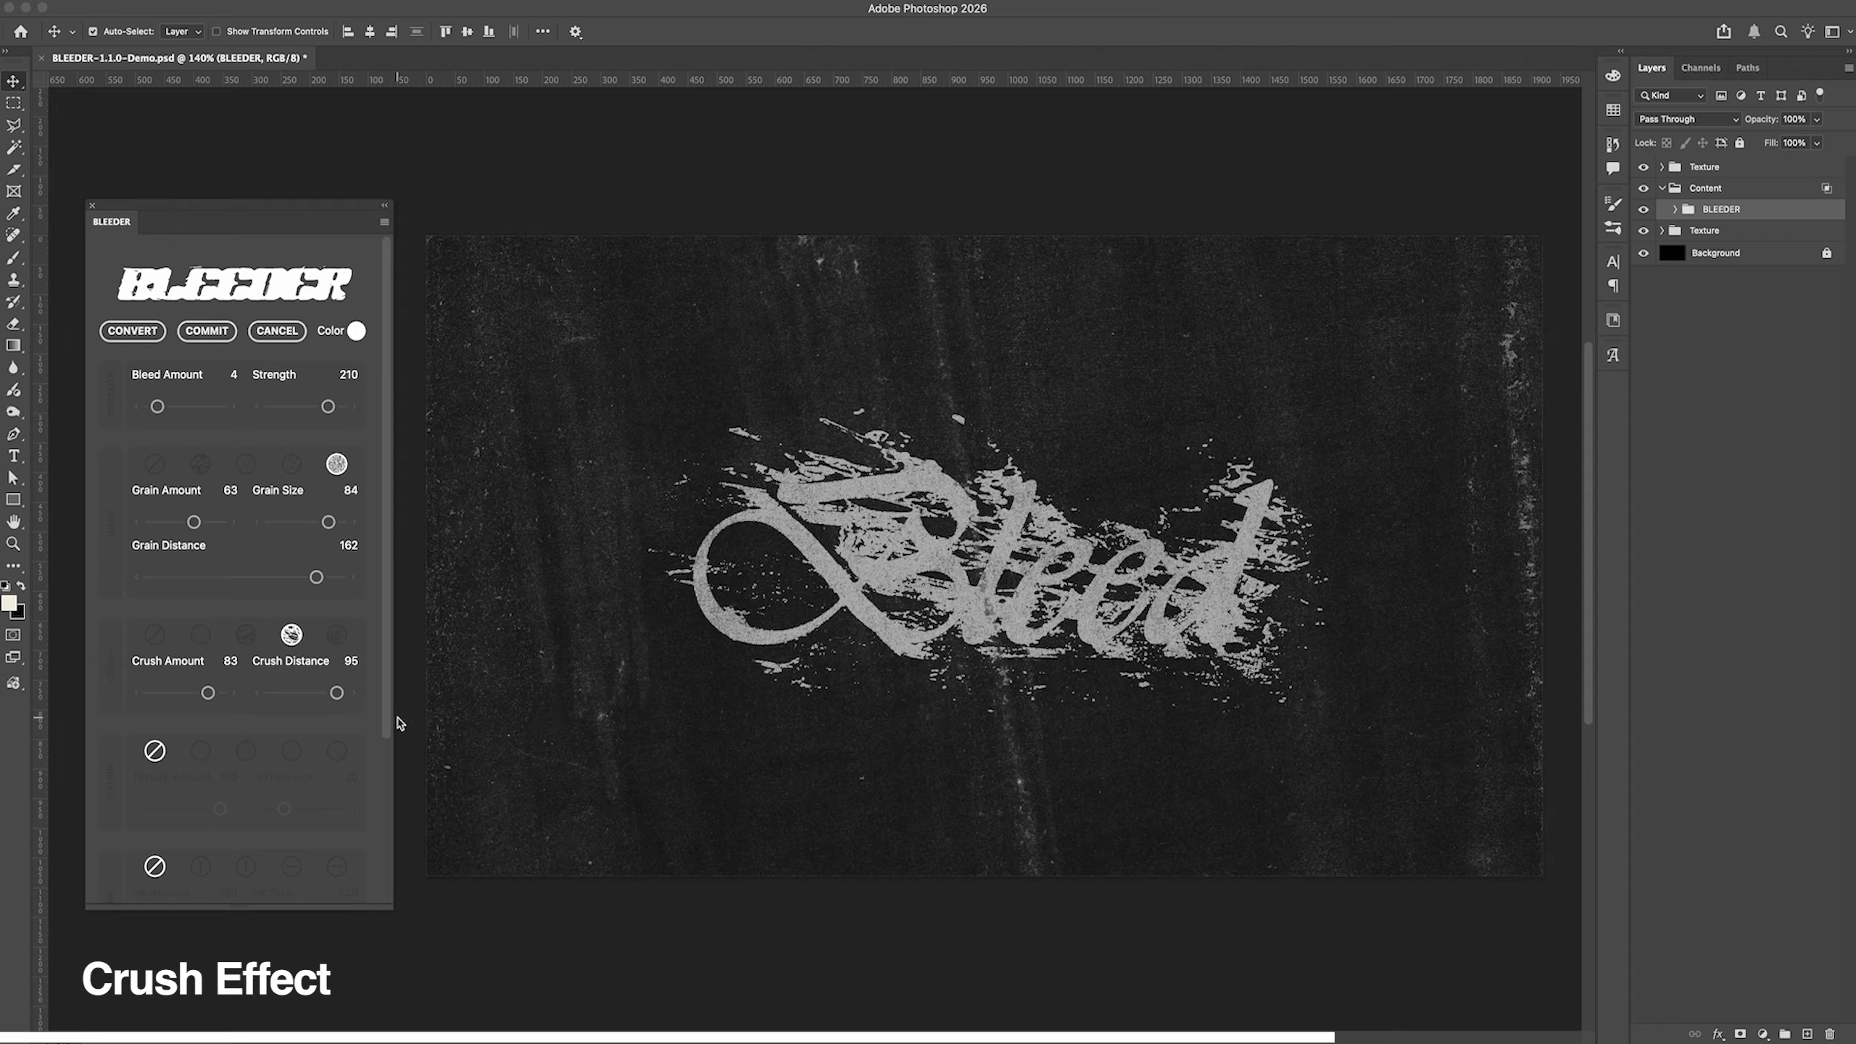
Step: Use the fourth crush style with Crush Amount 71 and Crush Distance 5, and set Grain Amount to 85
{"action": "left_click_drag", "start_coordinate": [338, 695], "coordinate": [280, 697]}
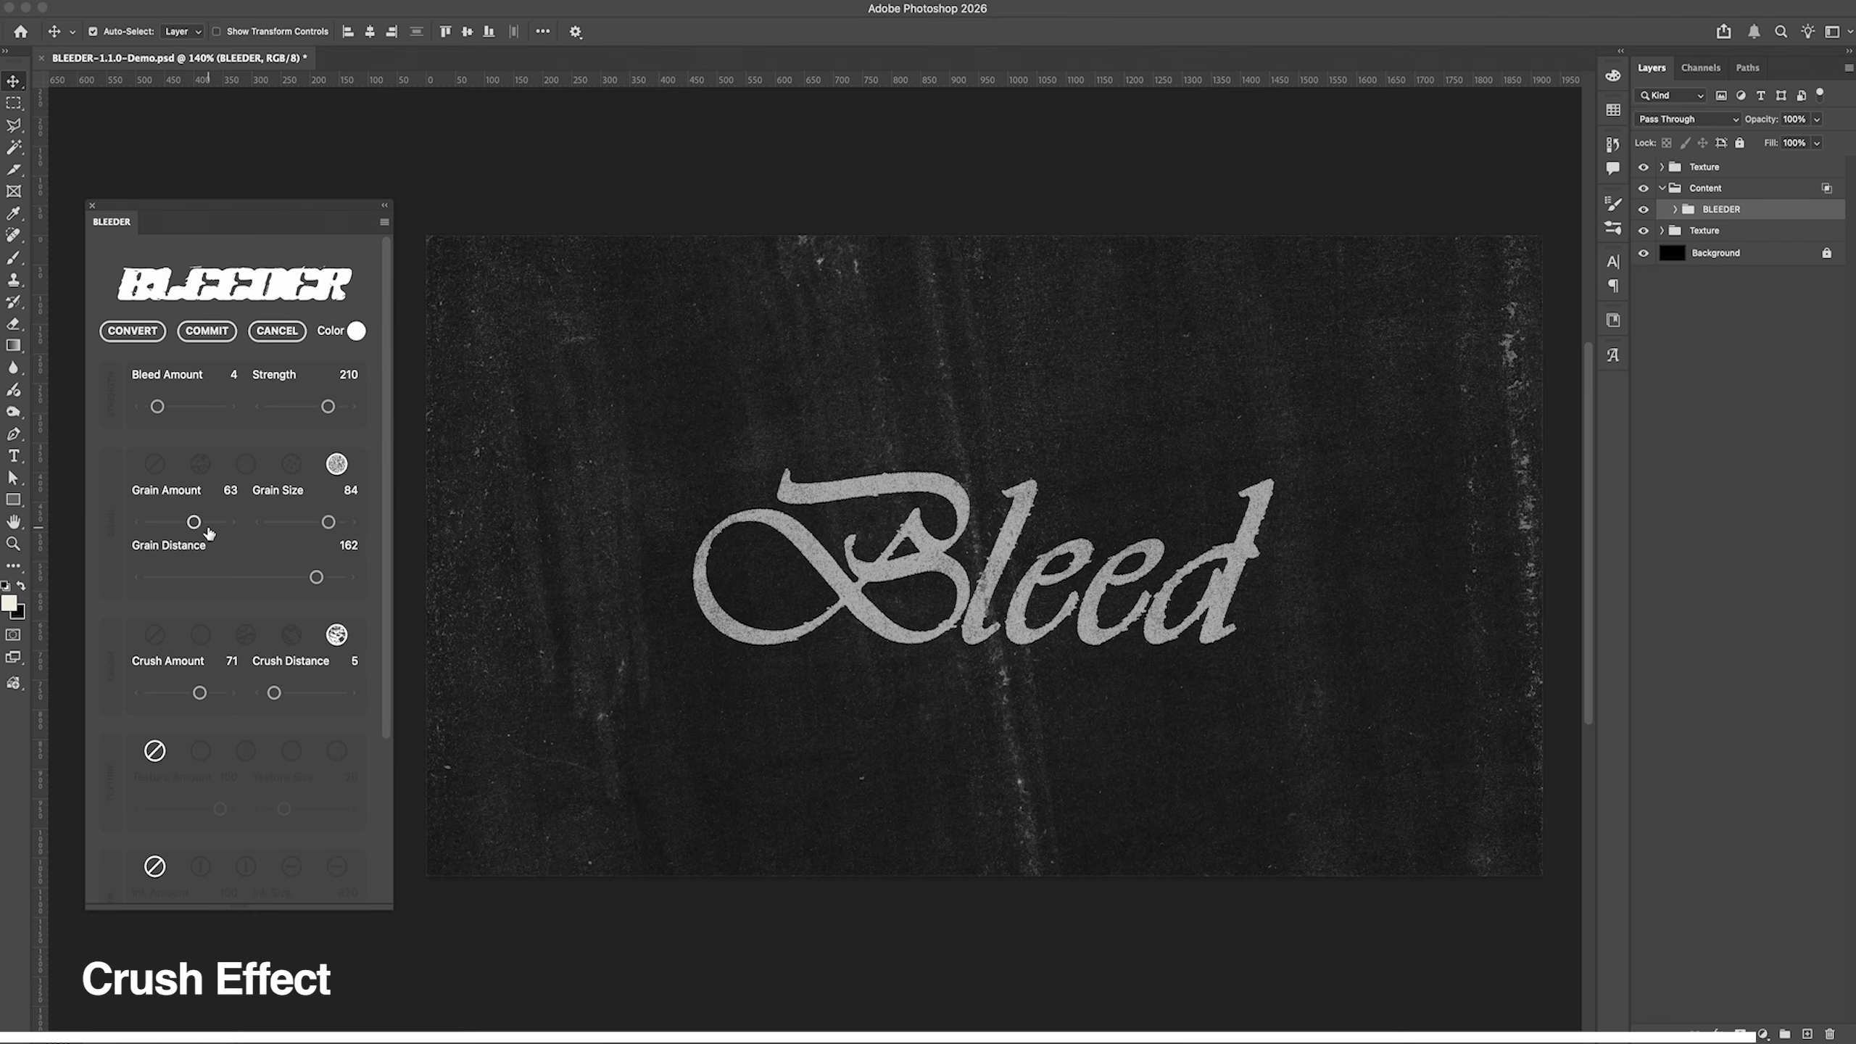
{"action": "left_click_drag", "start_coordinate": [194, 523], "coordinate": [213, 528]}
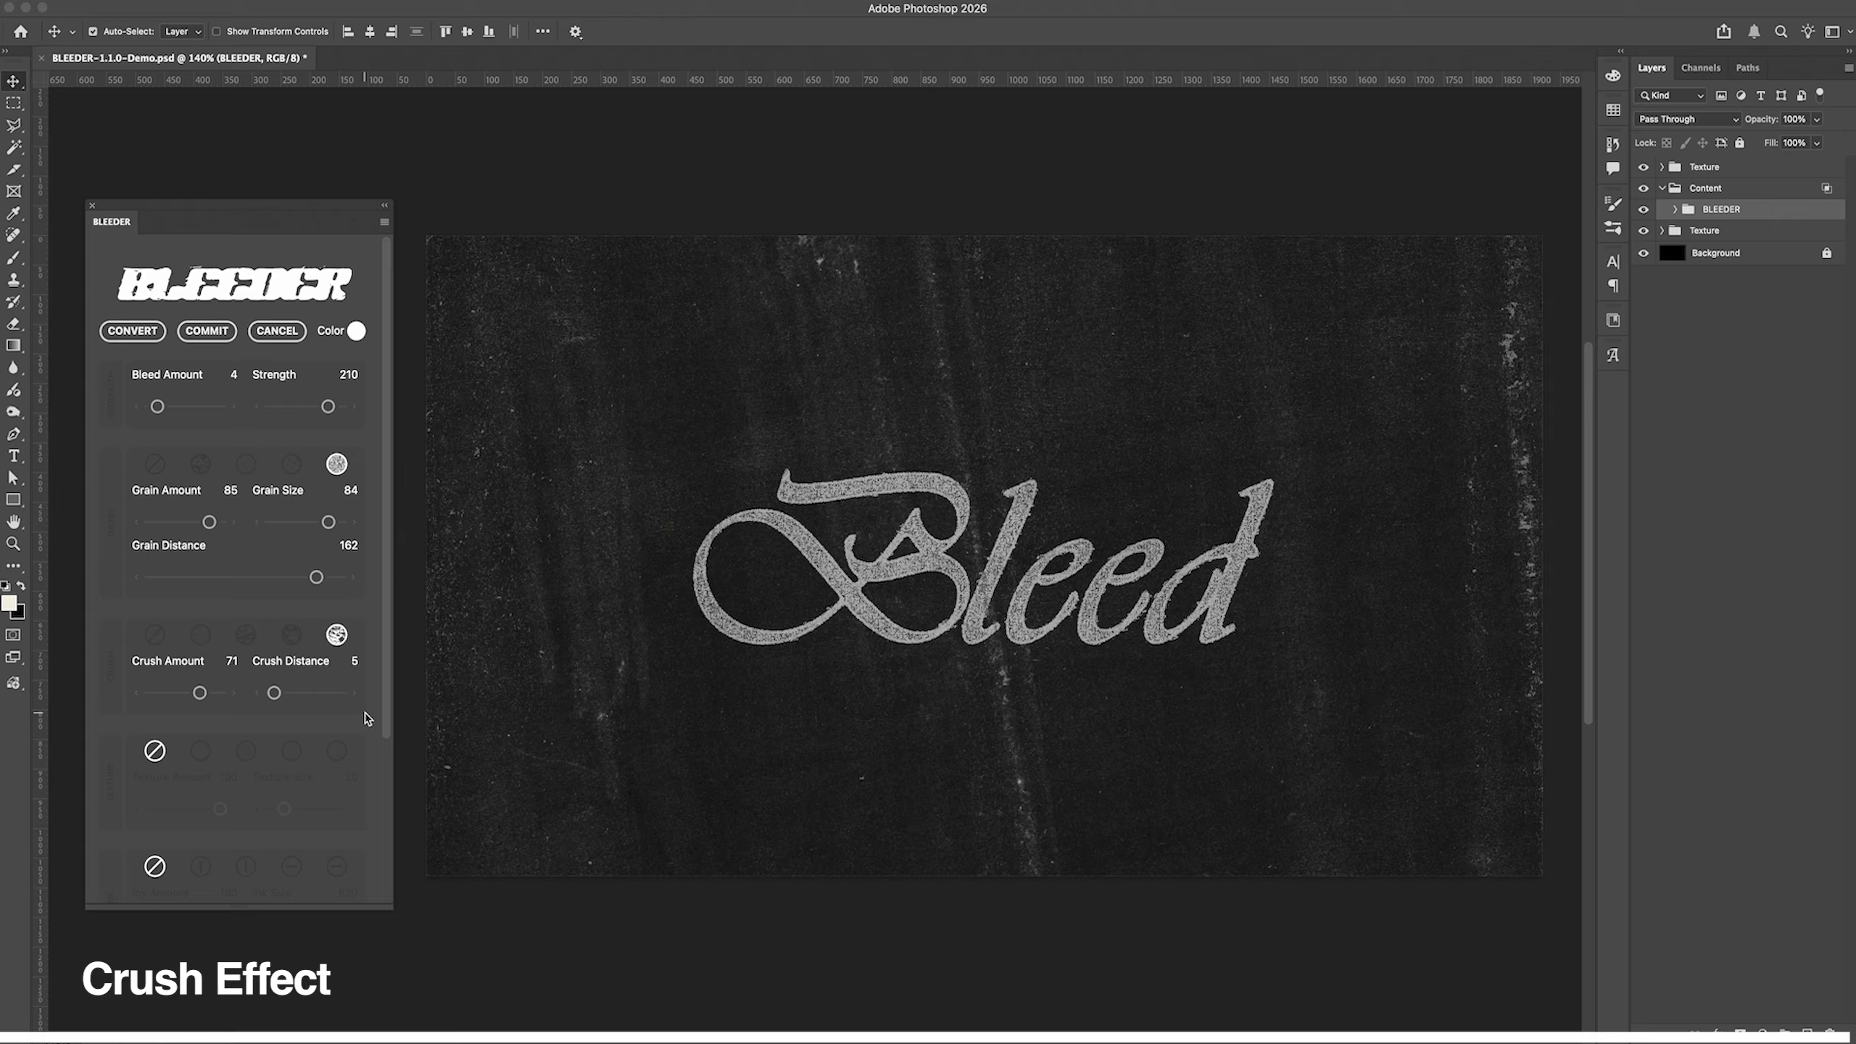
Step: Compare the texture styles on the lettering and apply the first one with Texture Amount 73 and Texture Size 65
{"action": "scroll", "coordinate": [369, 719], "scroll_direction": "down", "scroll_amount": 3}
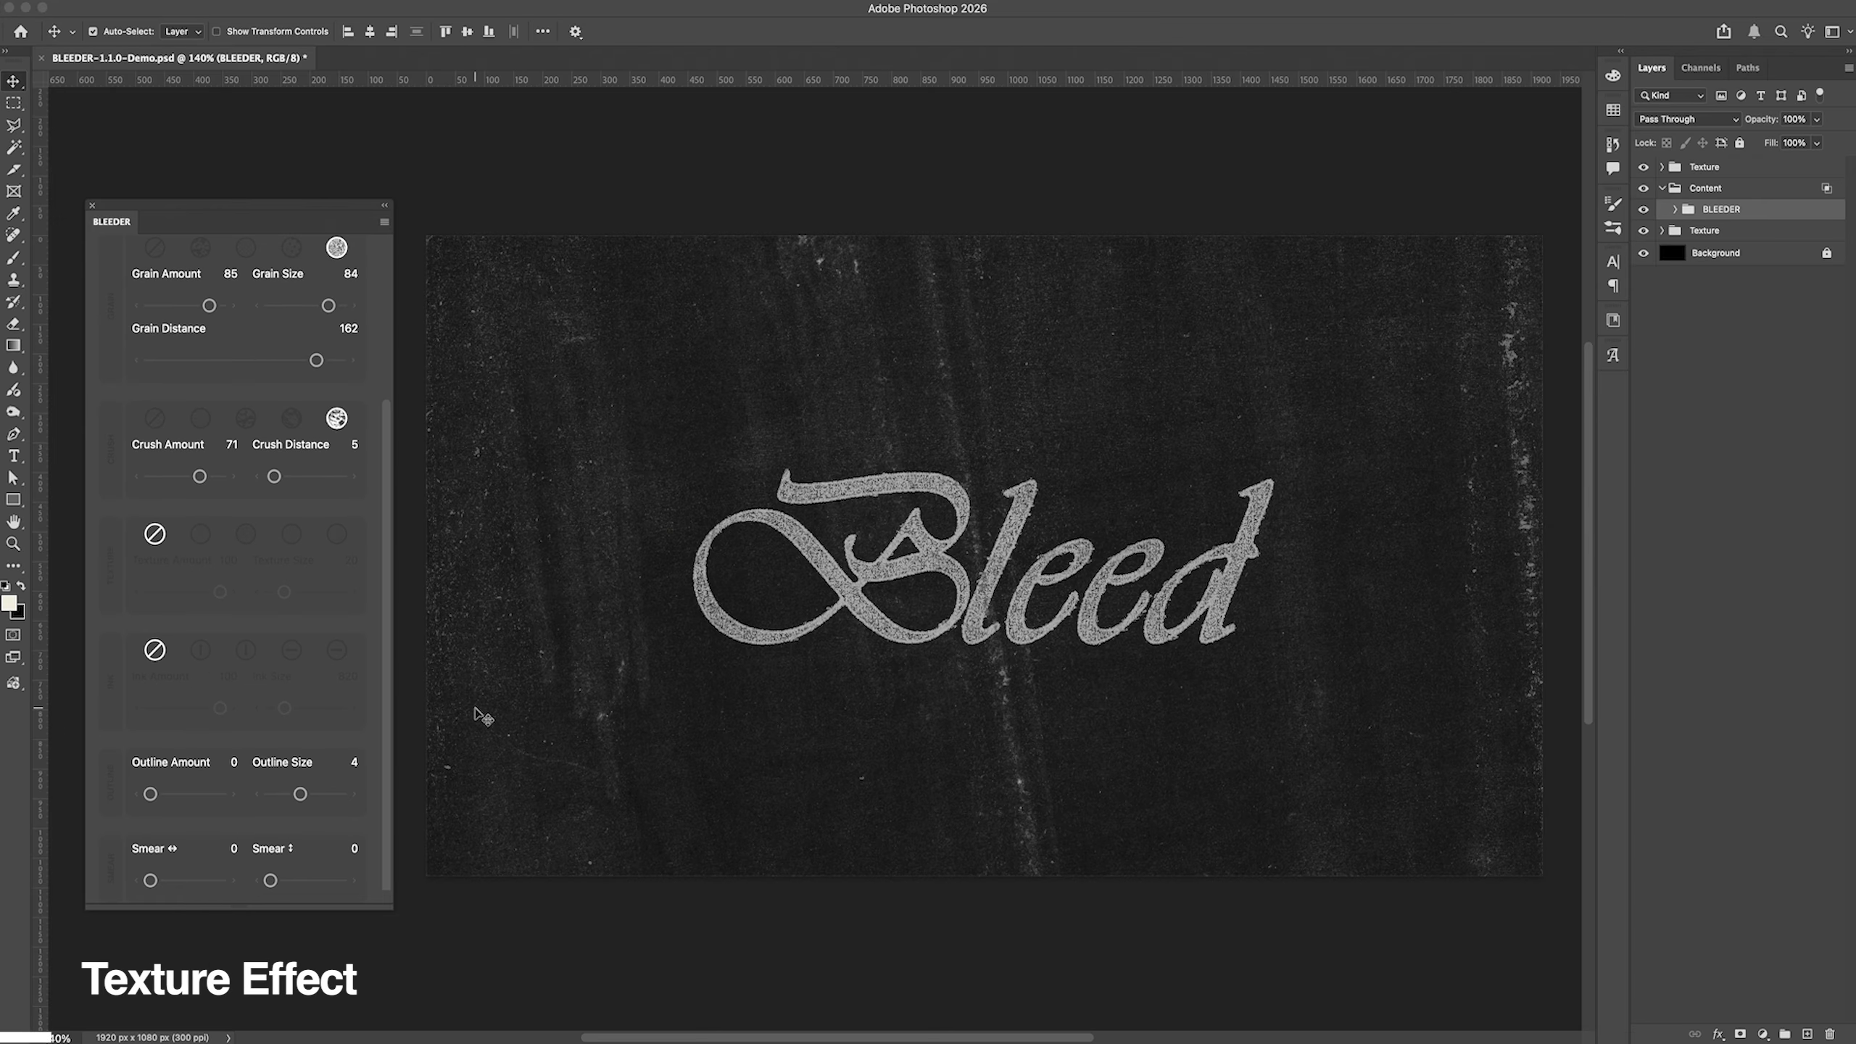
{"action": "left_click", "coordinate": [200, 534]}
{"action": "left_click", "coordinate": [245, 534]}
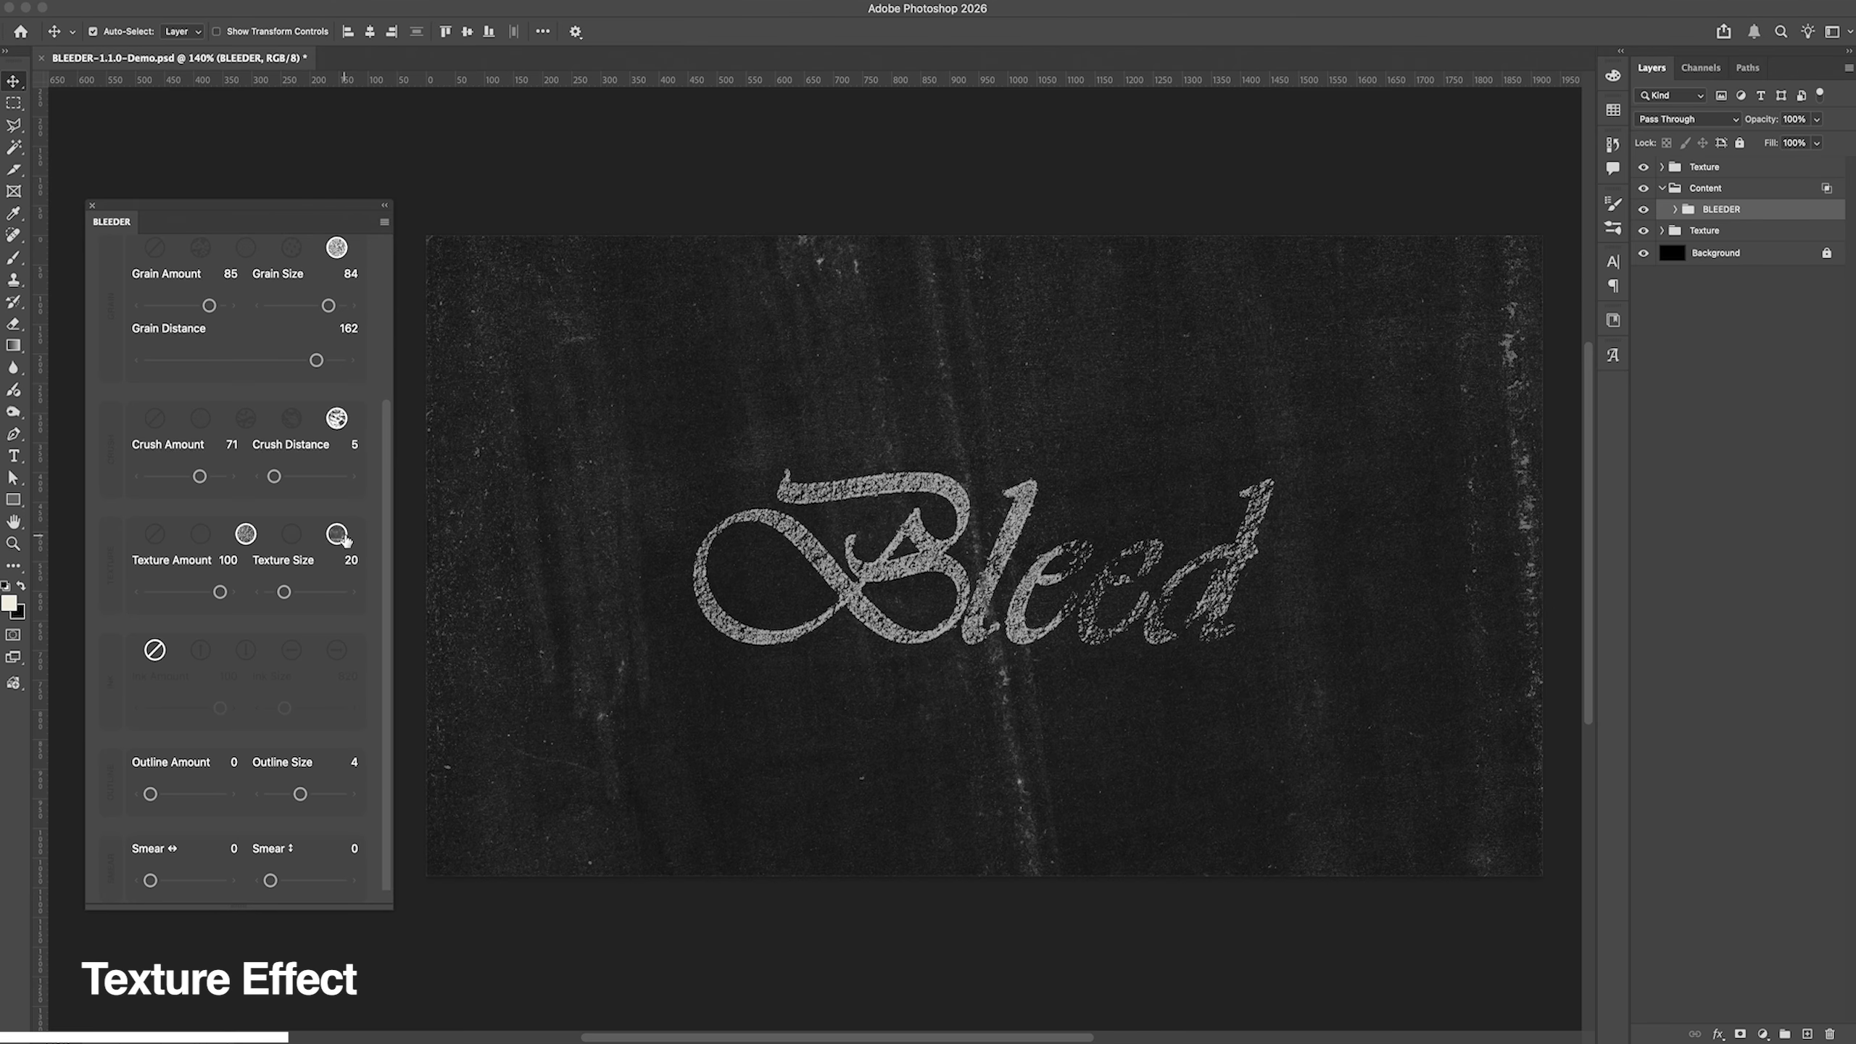
{"action": "scroll", "coordinate": [409, 606], "scroll_direction": "left", "scroll_amount": 2}
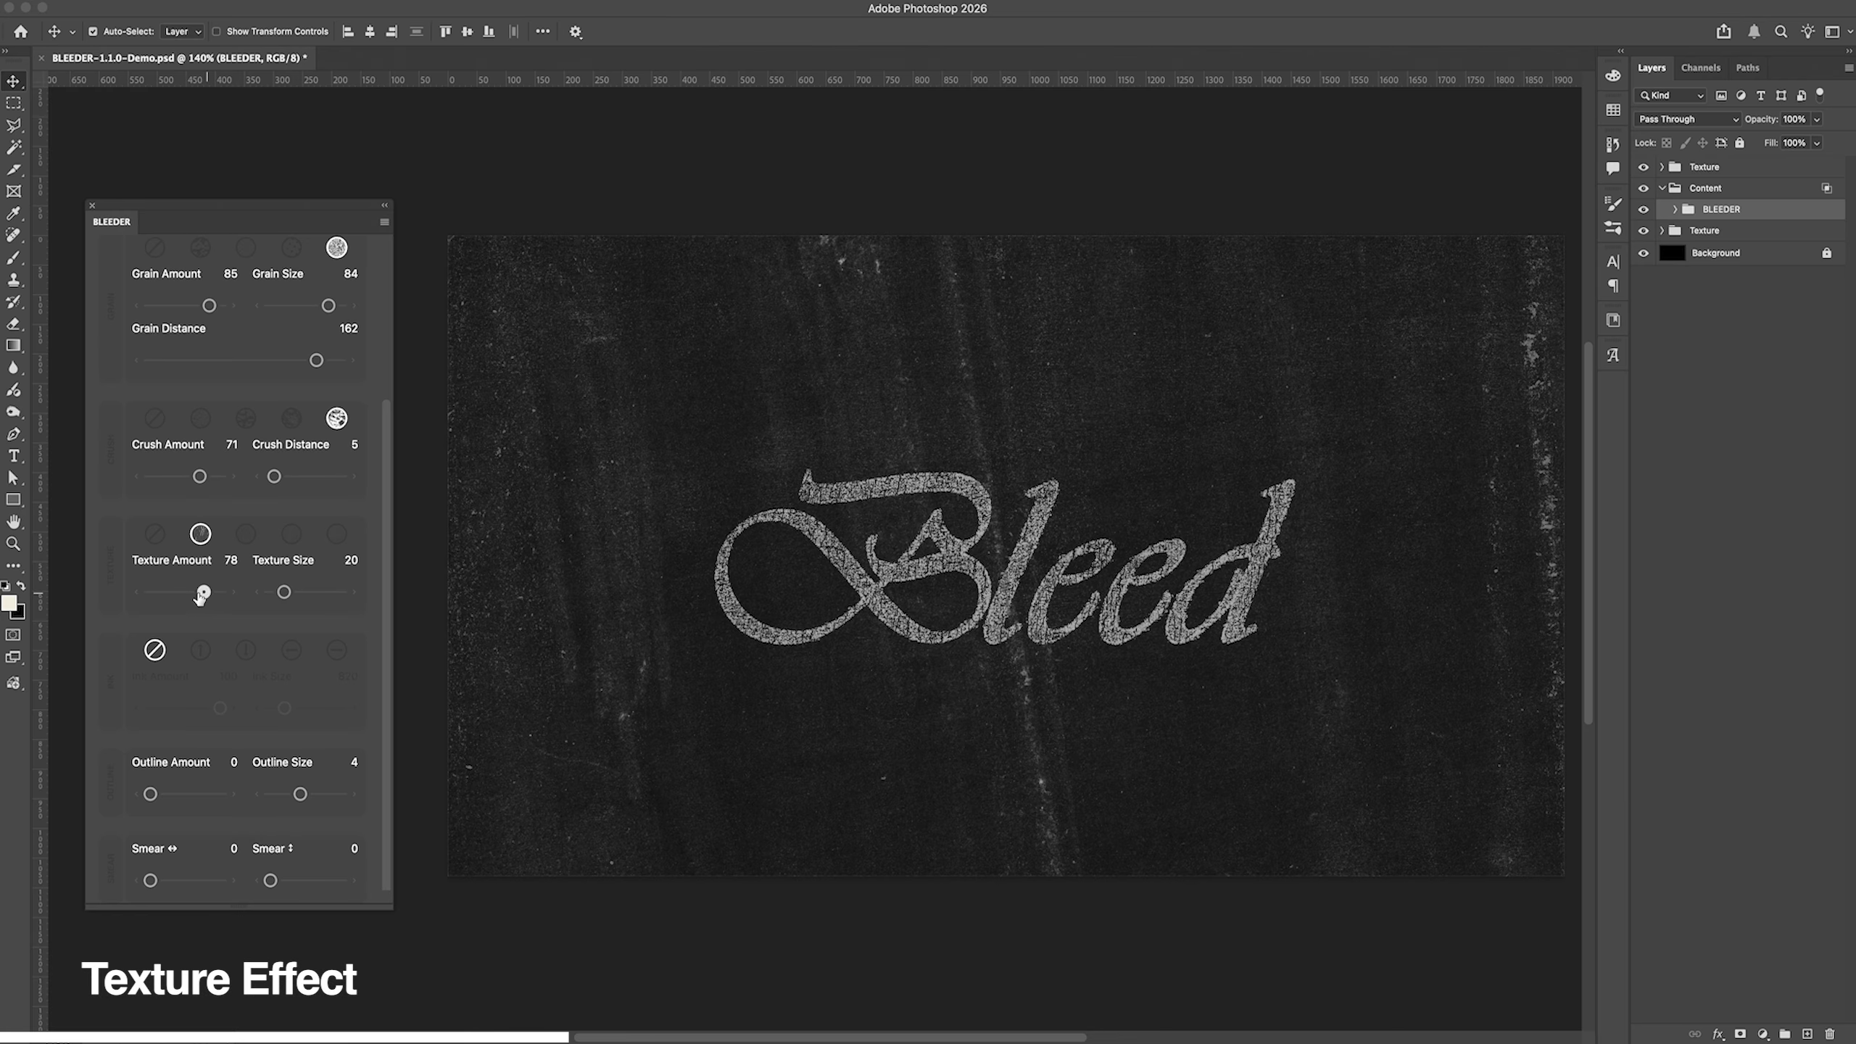
{"action": "left_click_drag", "start_coordinate": [203, 594], "coordinate": [315, 593]}
{"action": "left_click", "coordinate": [284, 593]}
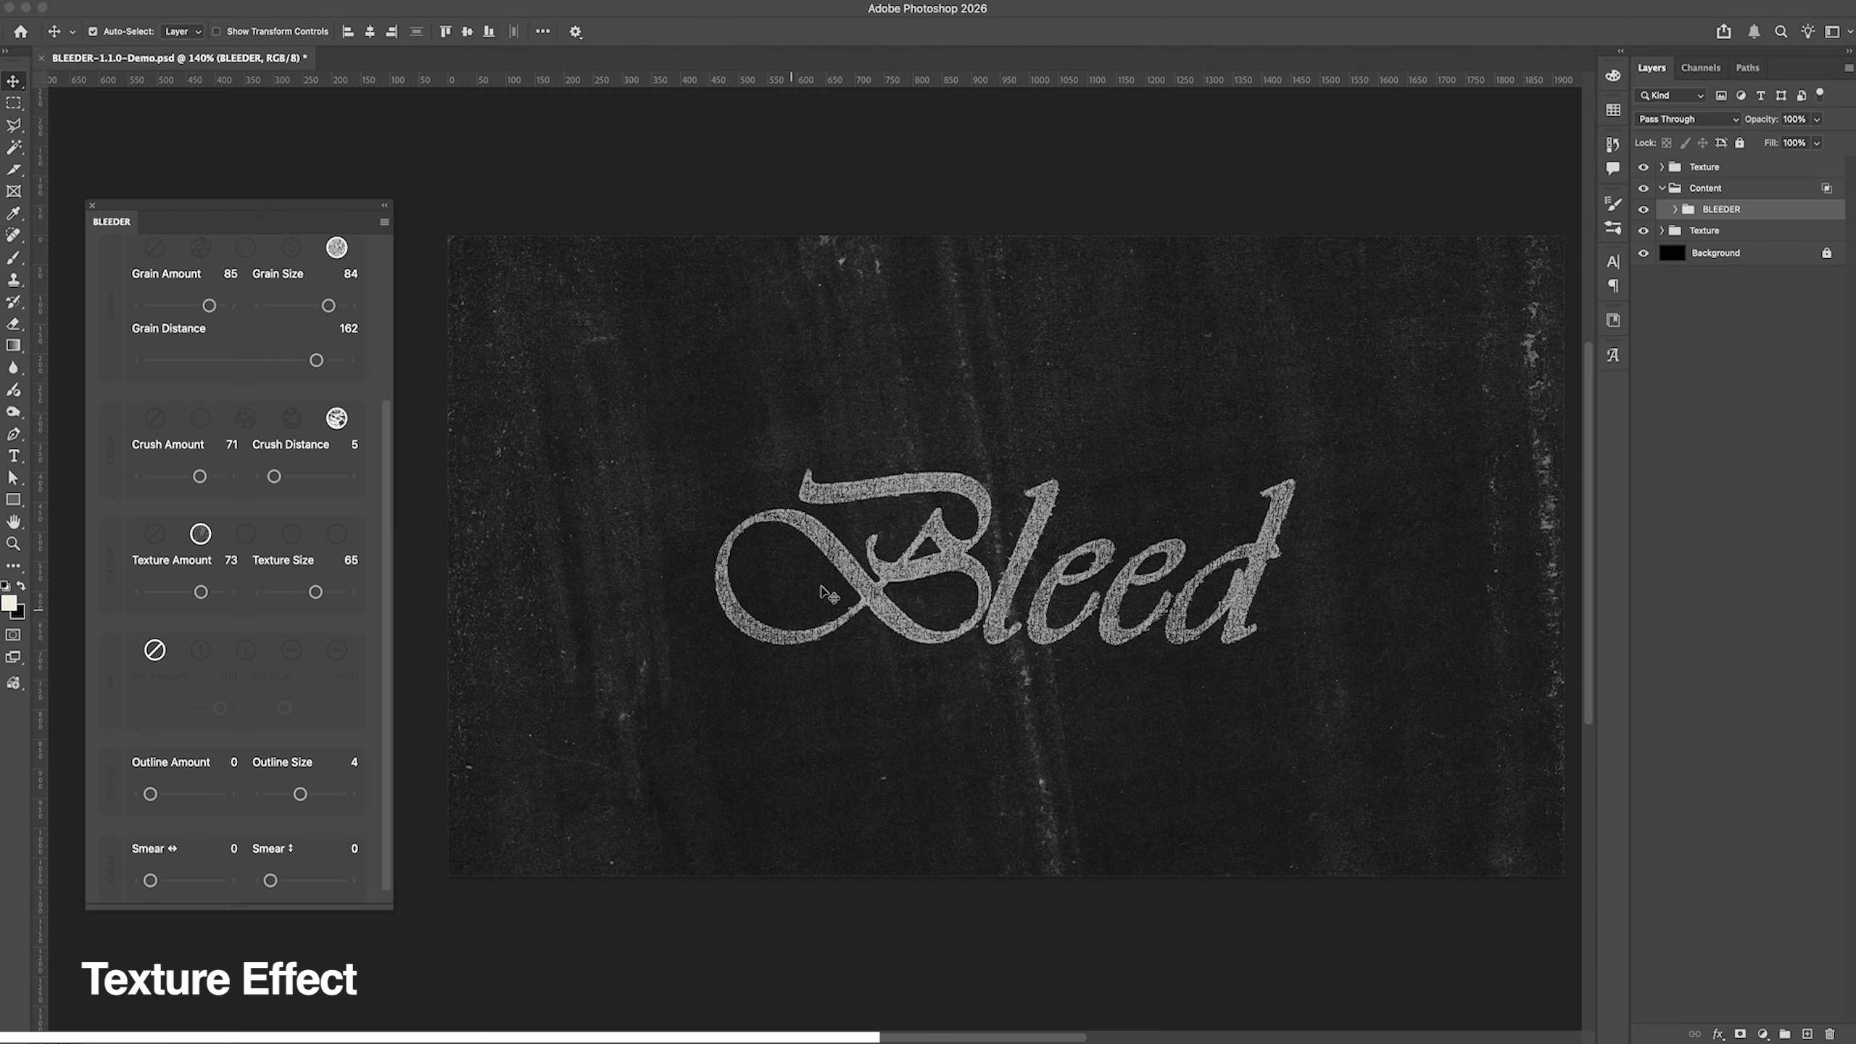
Step: Set Texture Size to 36 and Texture Amount to 82, and try the second, fourth and third texture styles
{"action": "left_click_drag", "start_coordinate": [315, 592], "coordinate": [303, 594]}
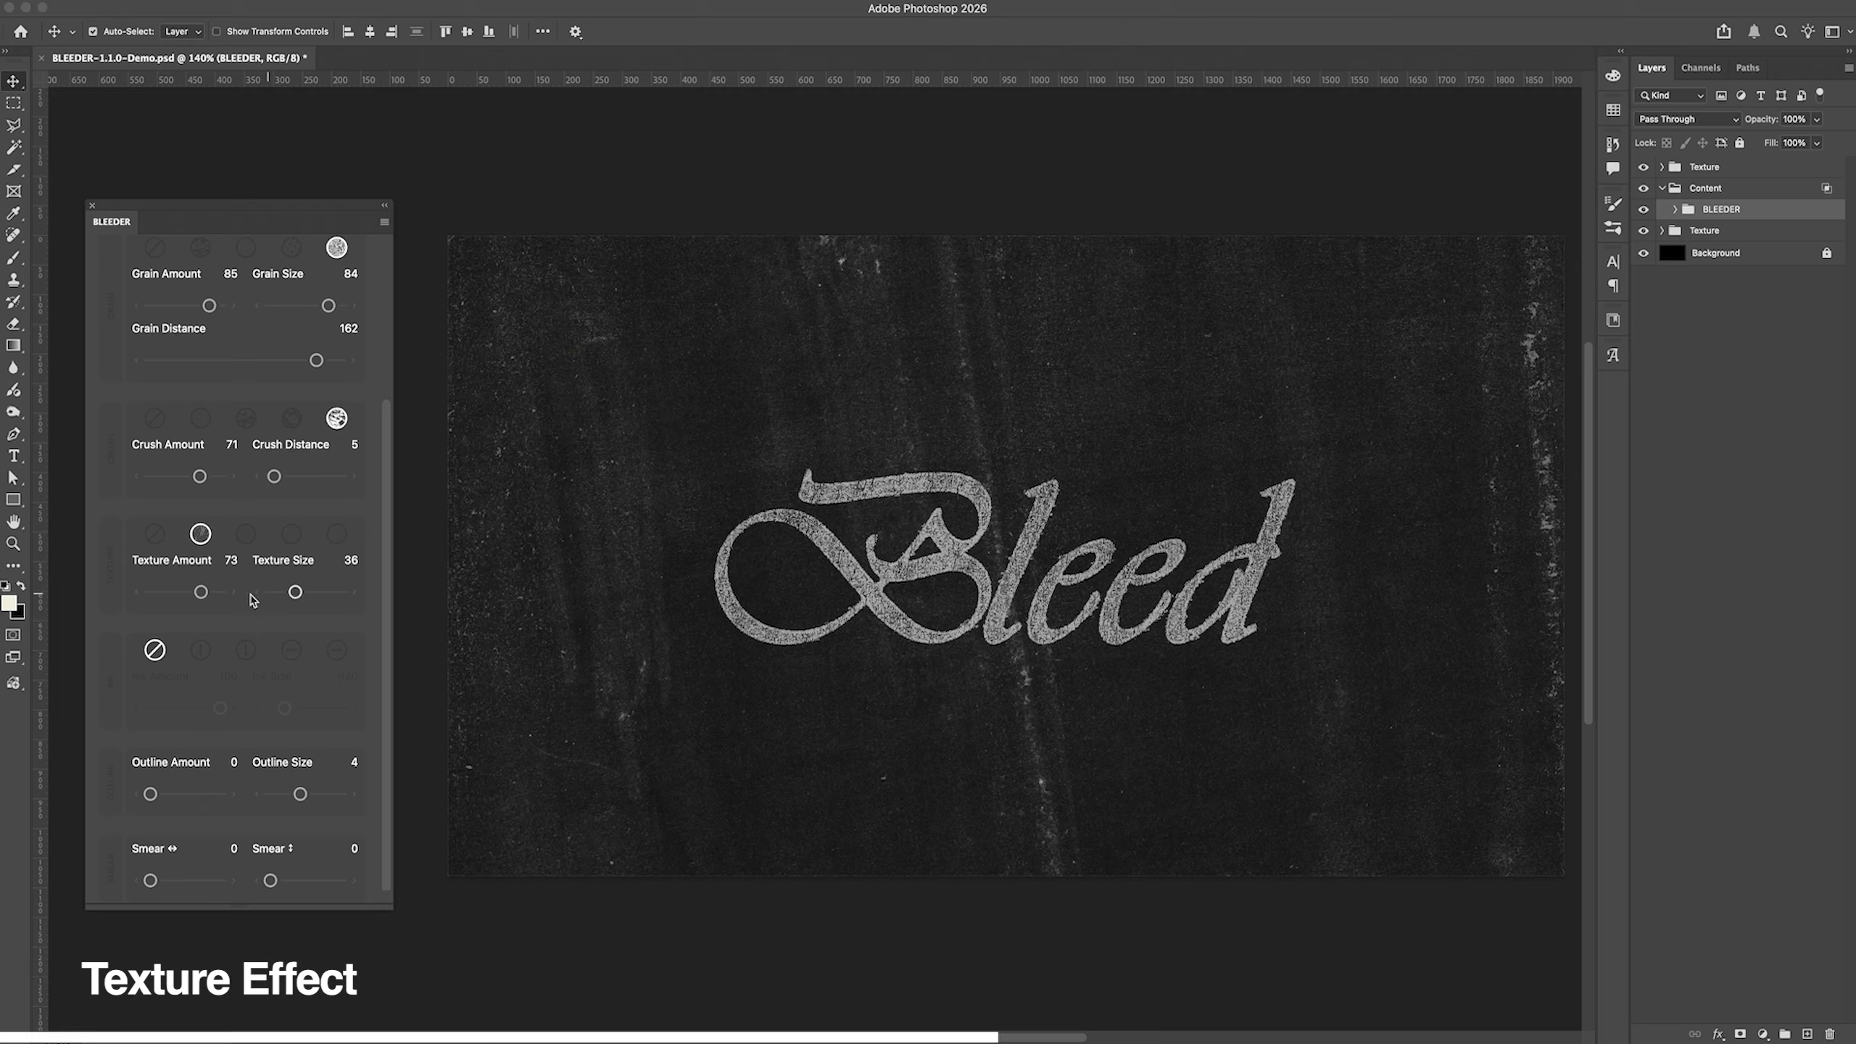
{"action": "left_click_drag", "start_coordinate": [201, 592], "coordinate": [208, 591]}
{"action": "left_click", "coordinate": [246, 534]}
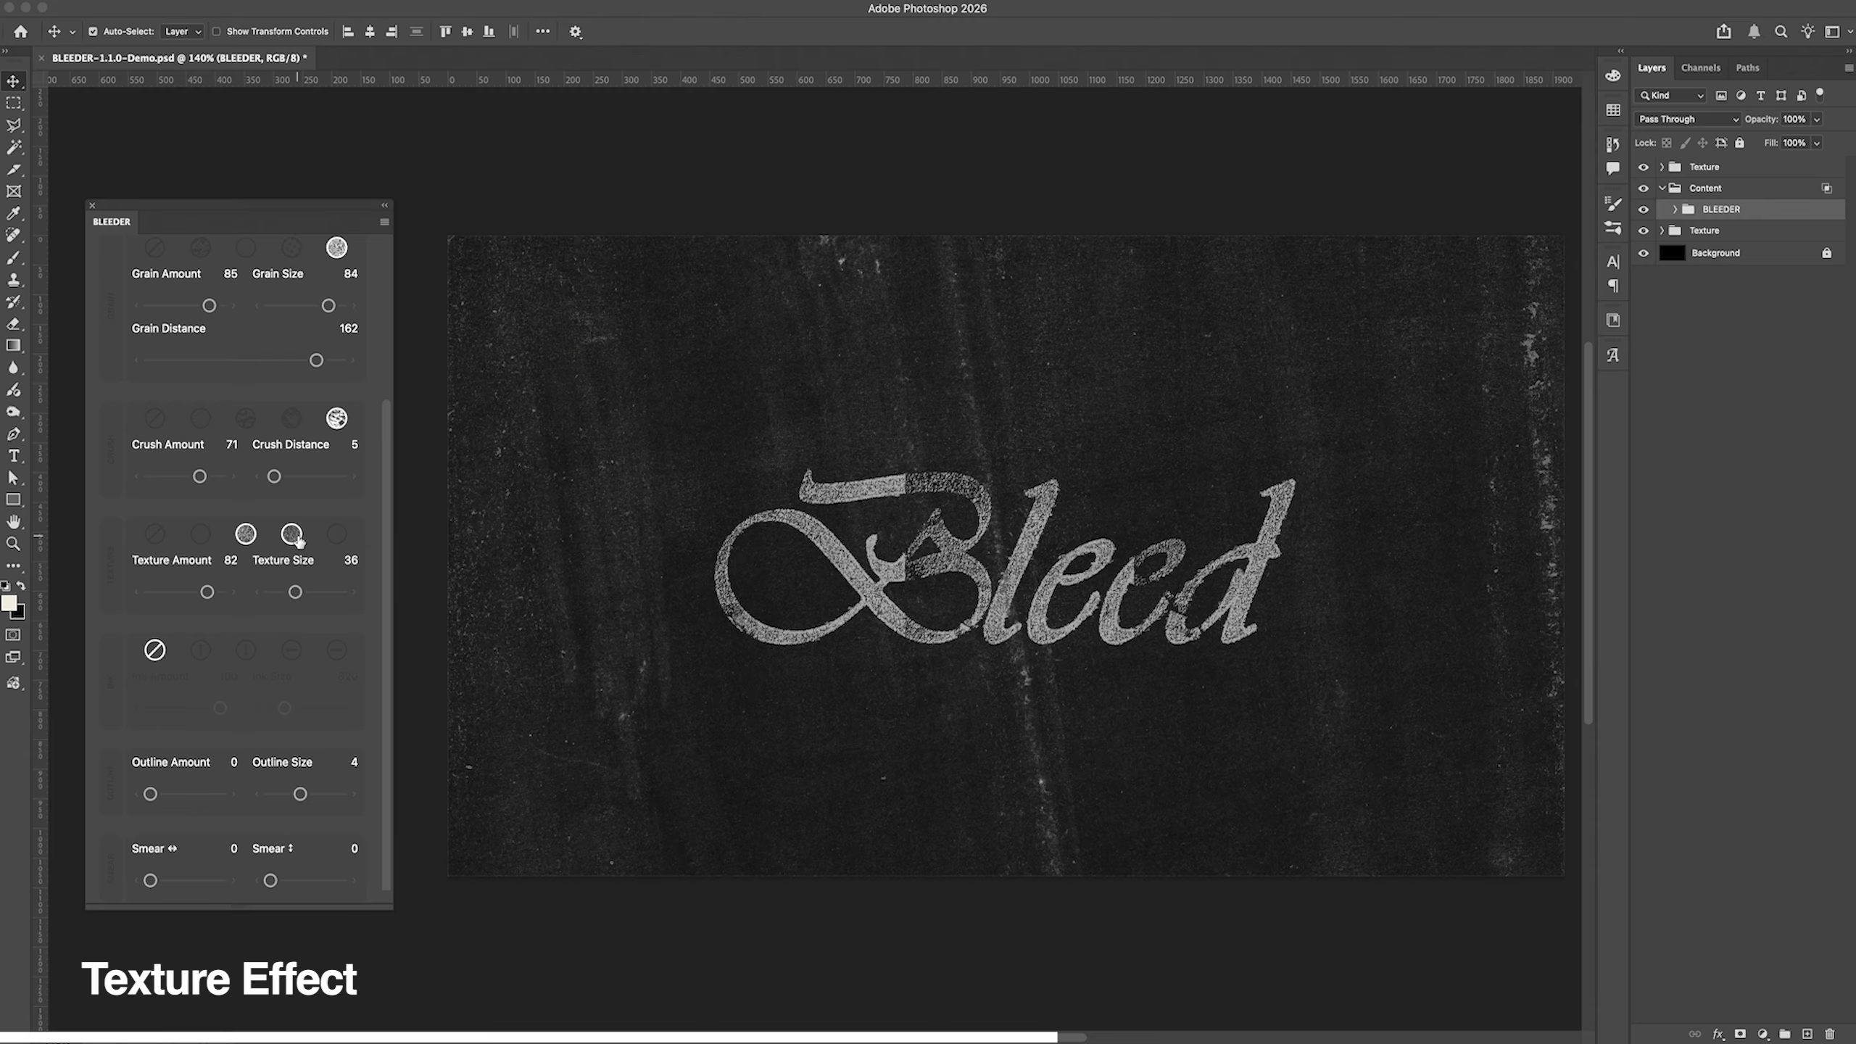
{"action": "left_click", "coordinate": [337, 534]}
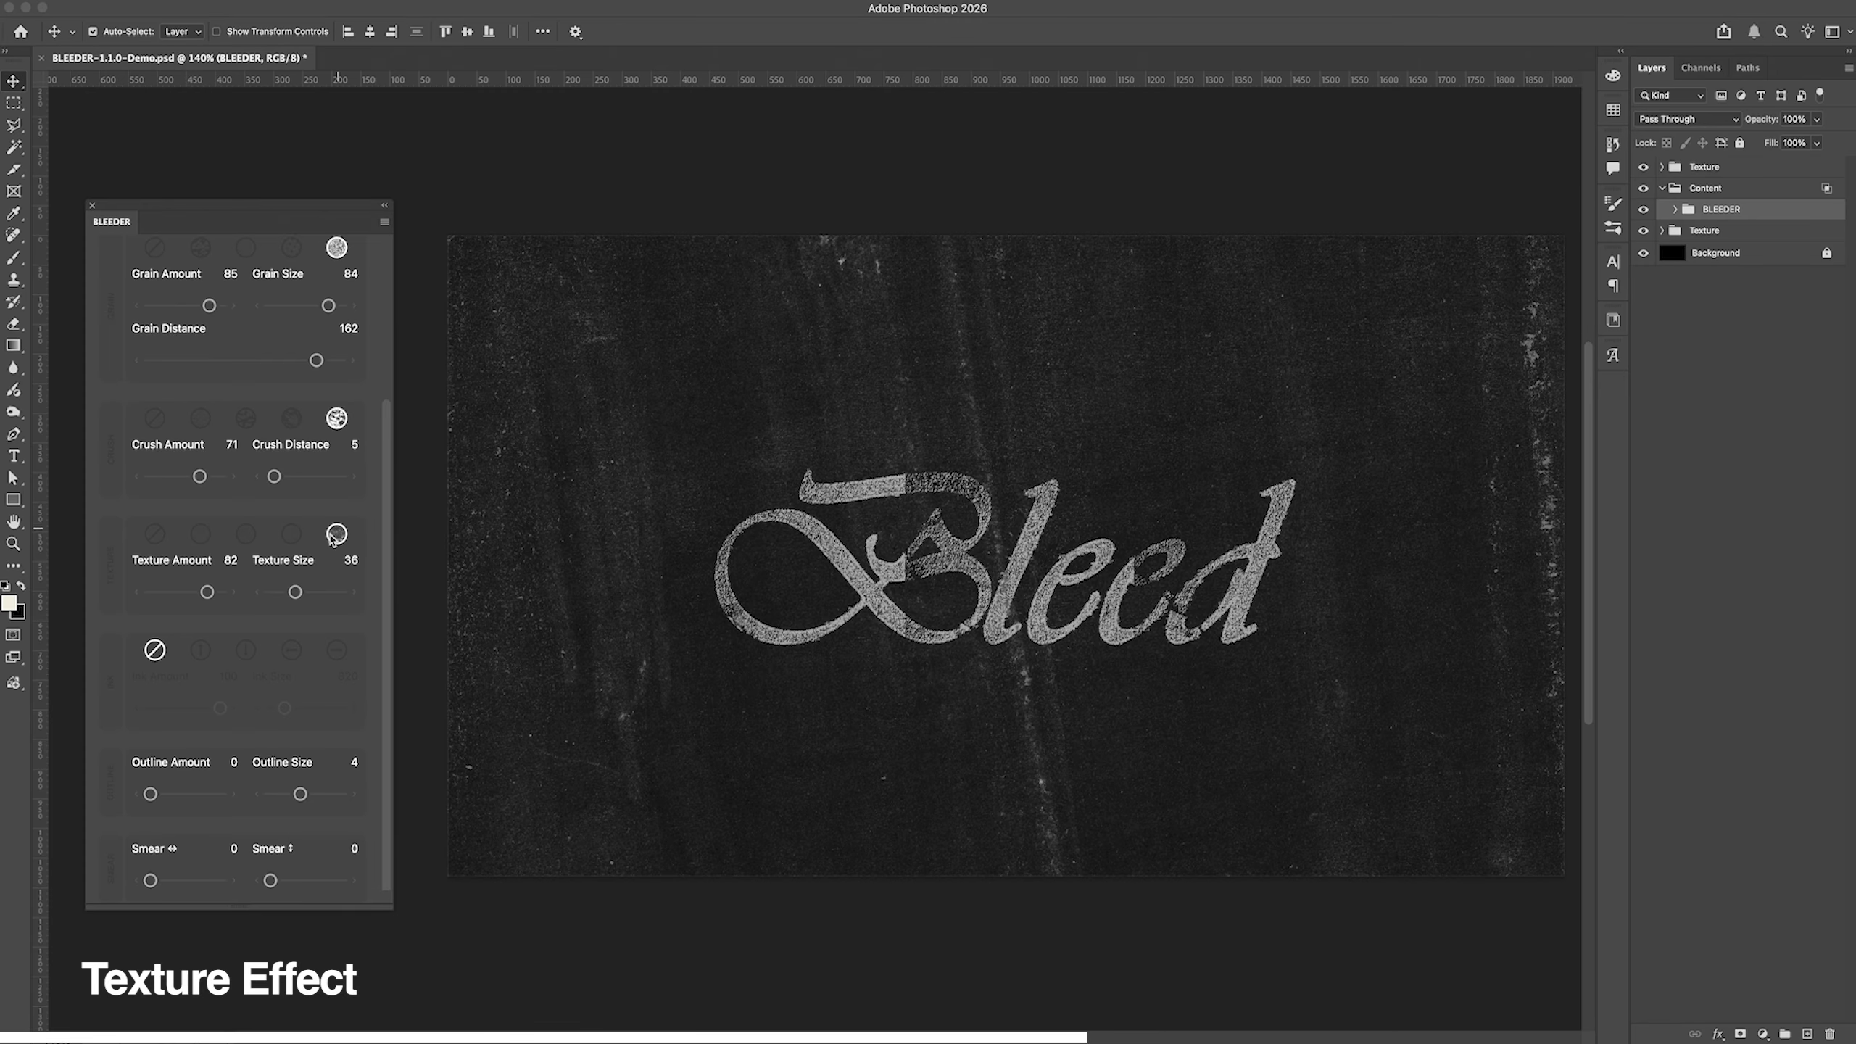
{"action": "left_click", "coordinate": [290, 535]}
Step: Set Texture Size to 84 and Texture Amount to 78 after testing amounts 61 and 47, and return to the first texture style
{"action": "mouse_move", "coordinate": [296, 591]}
{"action": "left_mouse_down"}
{"action": "mouse_move", "coordinate": [280, 593]}
{"action": "mouse_move", "coordinate": [329, 592]}
{"action": "left_mouse_up"}
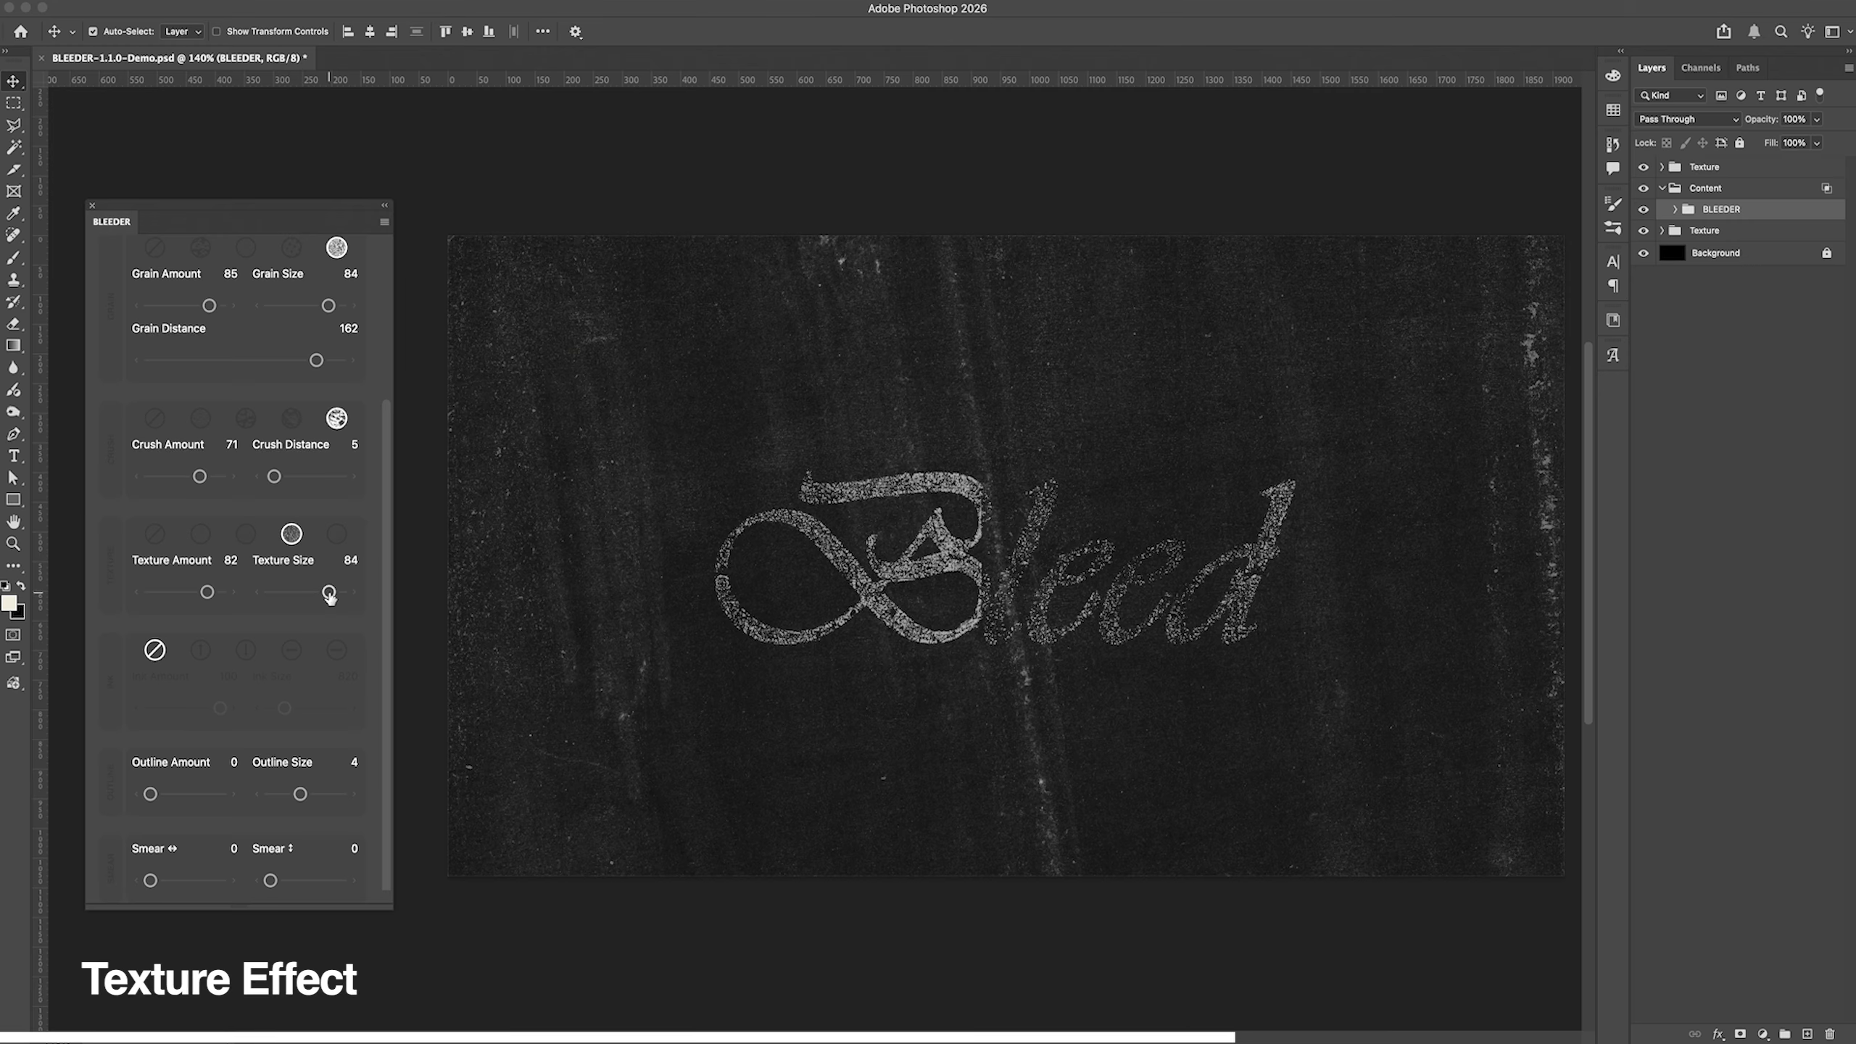
{"action": "left_click_drag", "start_coordinate": [207, 593], "coordinate": [192, 593]}
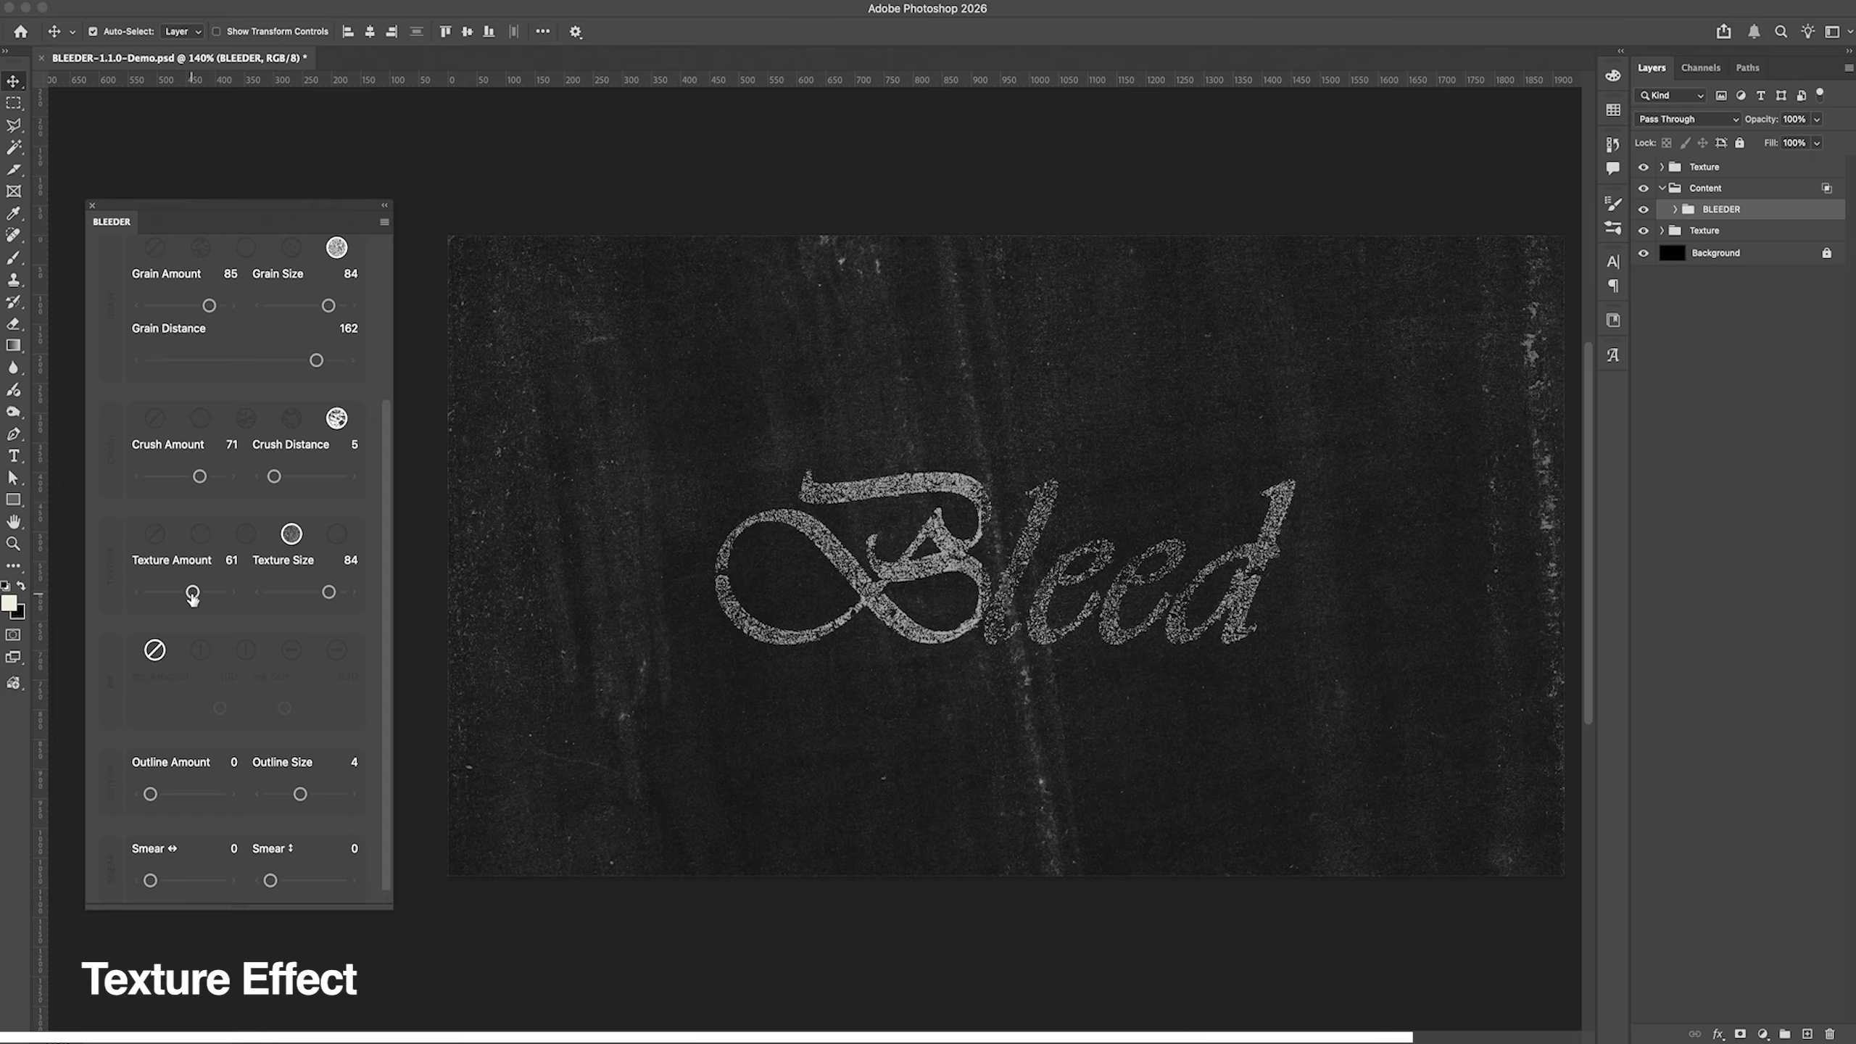
{"action": "left_click_drag", "start_coordinate": [192, 593], "coordinate": [183, 592]}
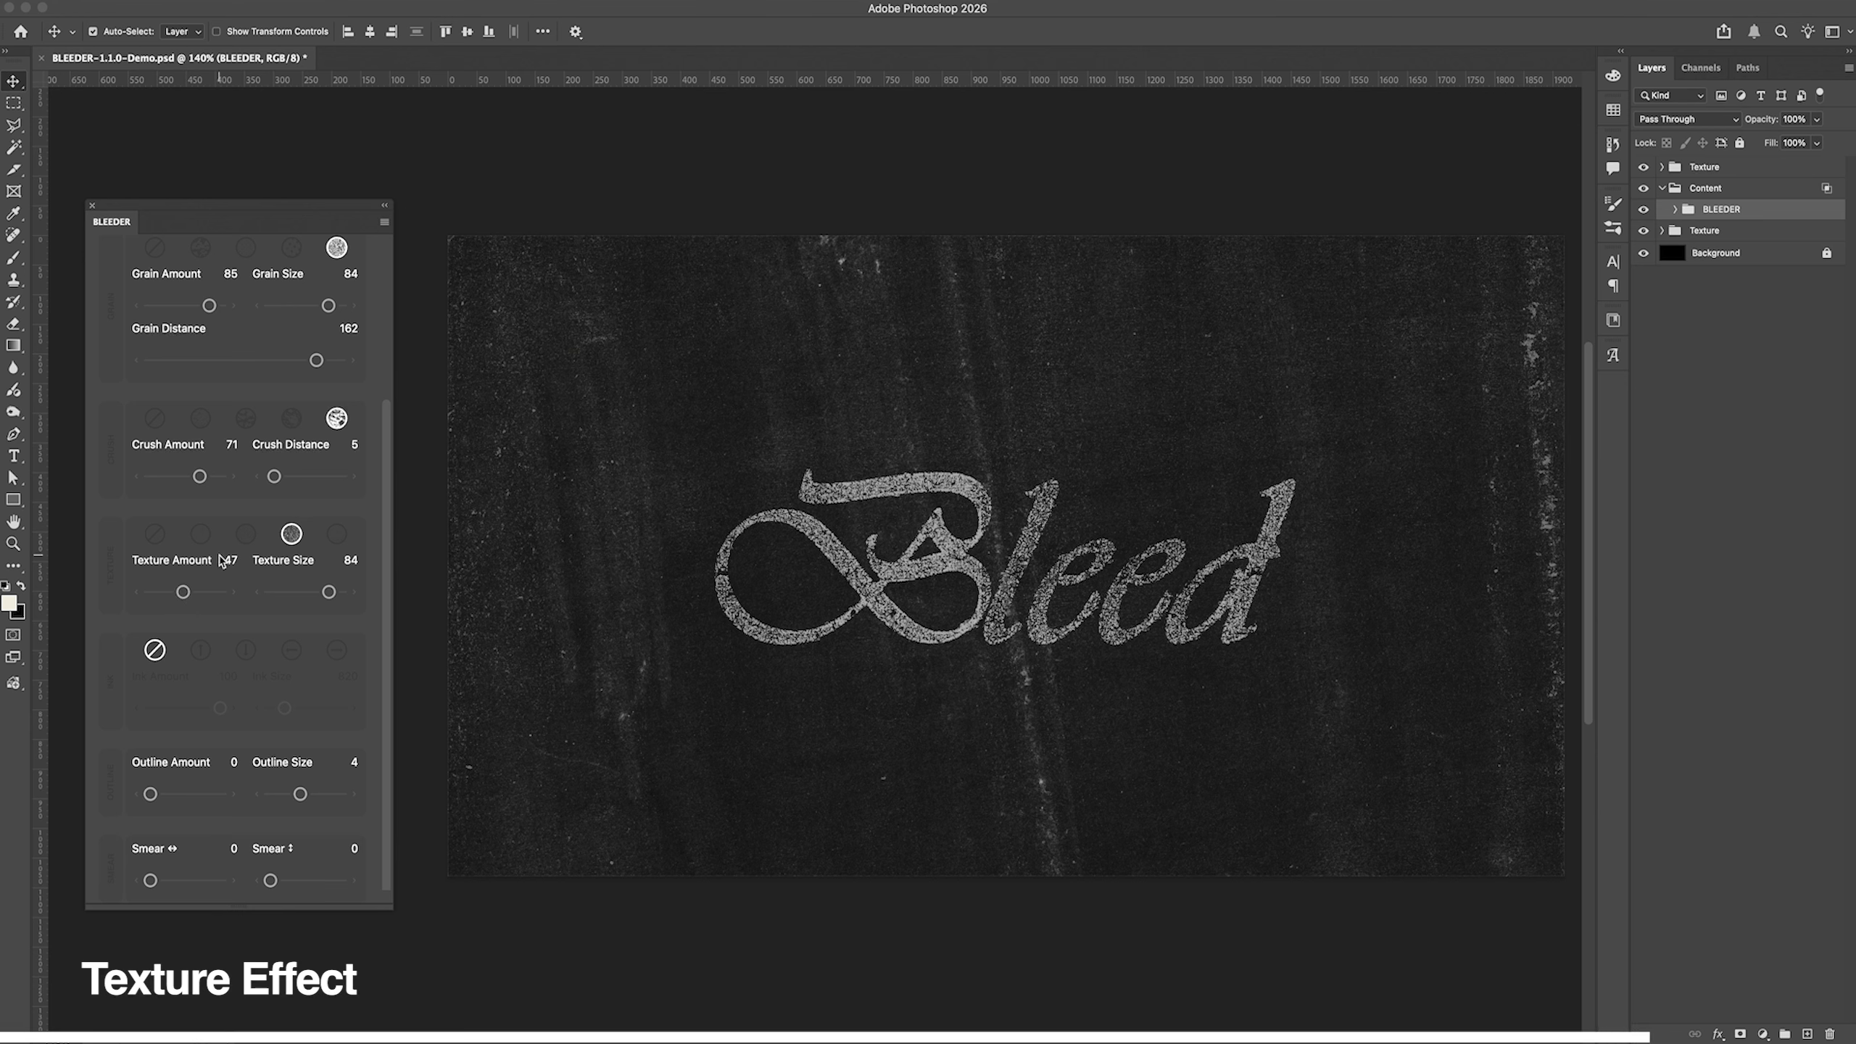
{"action": "left_click_drag", "start_coordinate": [184, 592], "coordinate": [205, 594]}
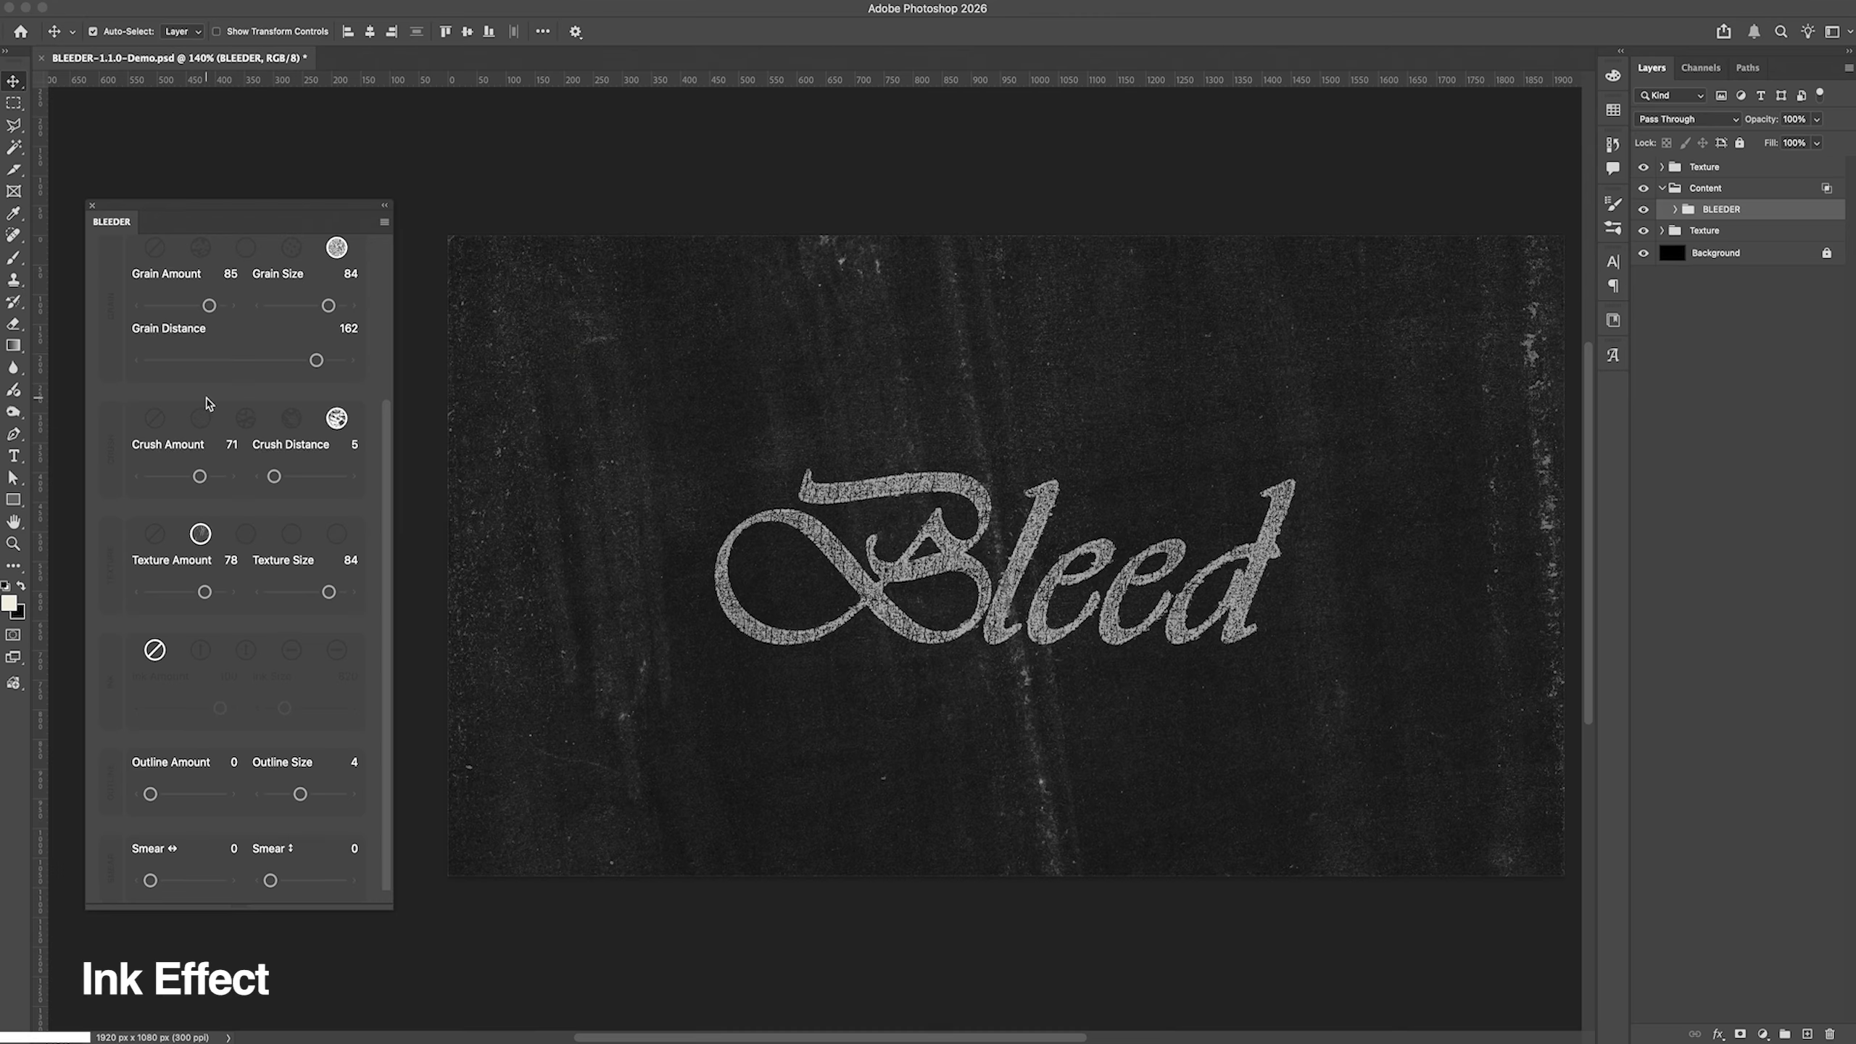
Step: Compare the four ink styles on the lettering and apply the first one
{"action": "left_click", "coordinate": [200, 649]}
{"action": "left_click", "coordinate": [247, 652]}
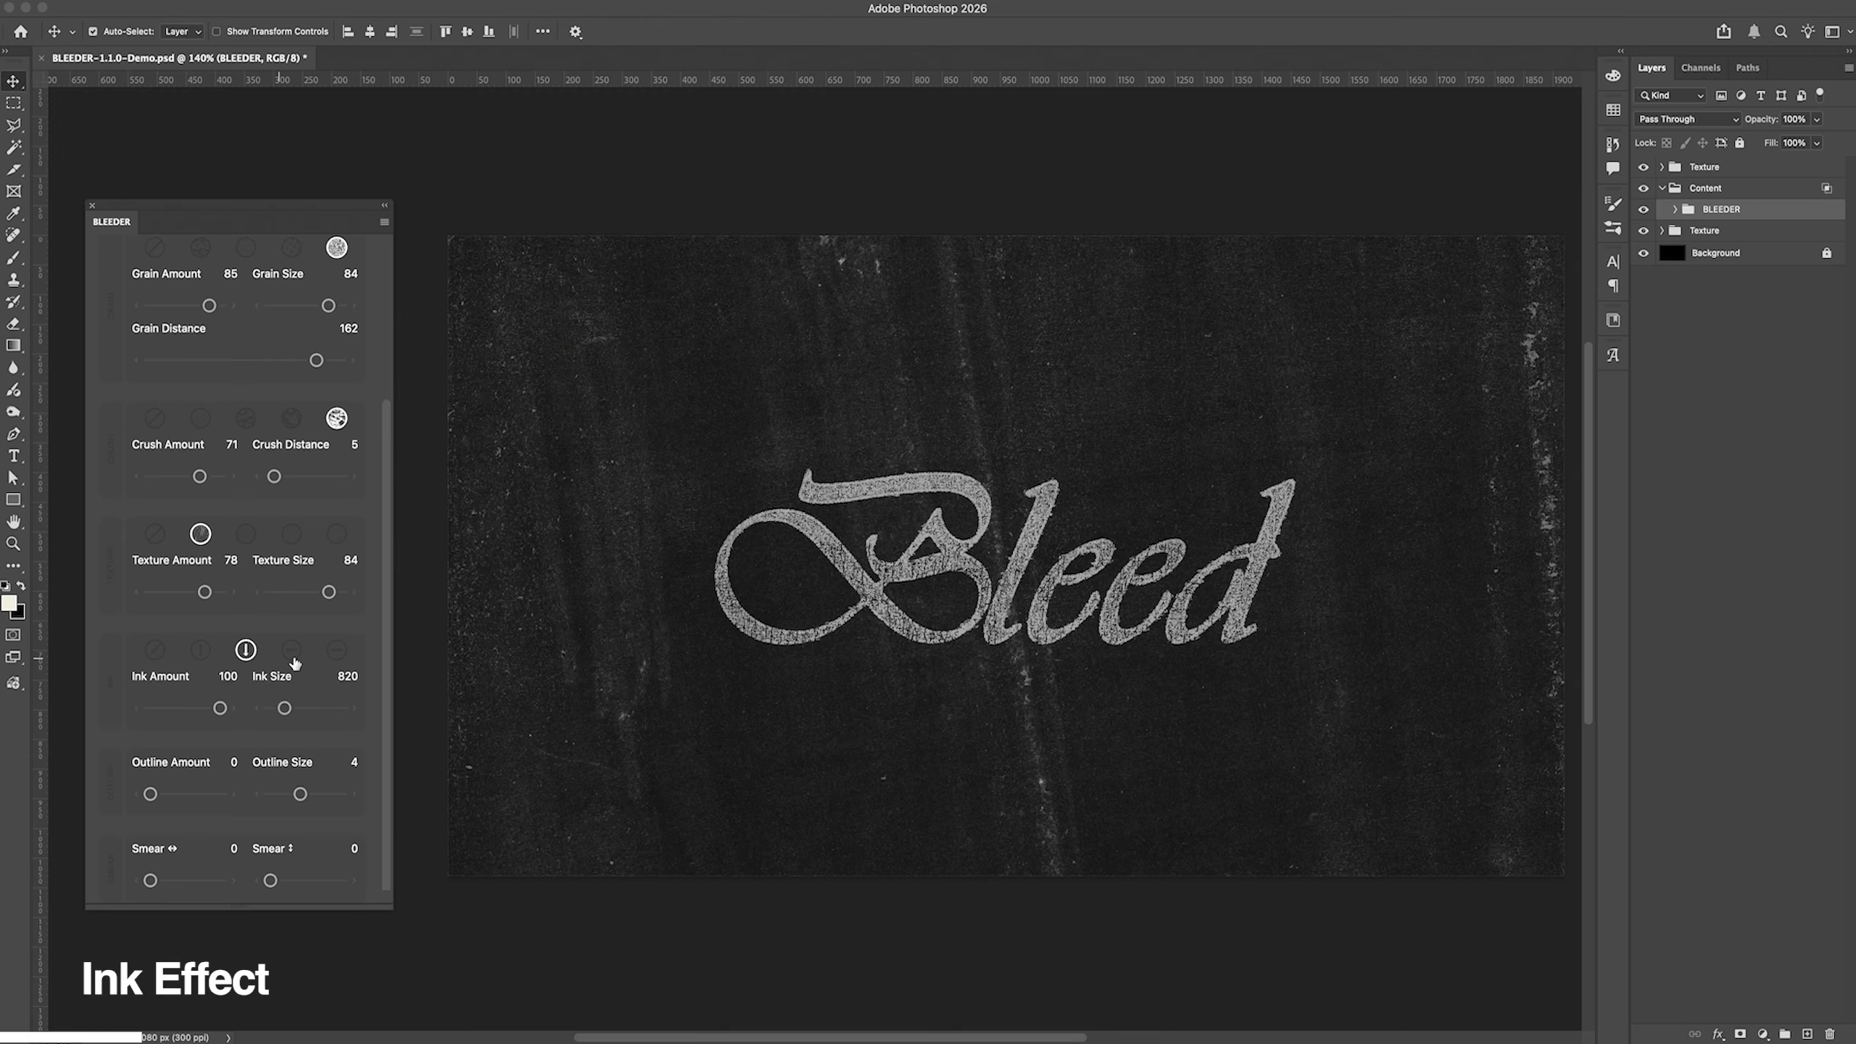
{"action": "left_click", "coordinate": [291, 650]}
{"action": "left_click", "coordinate": [336, 650]}
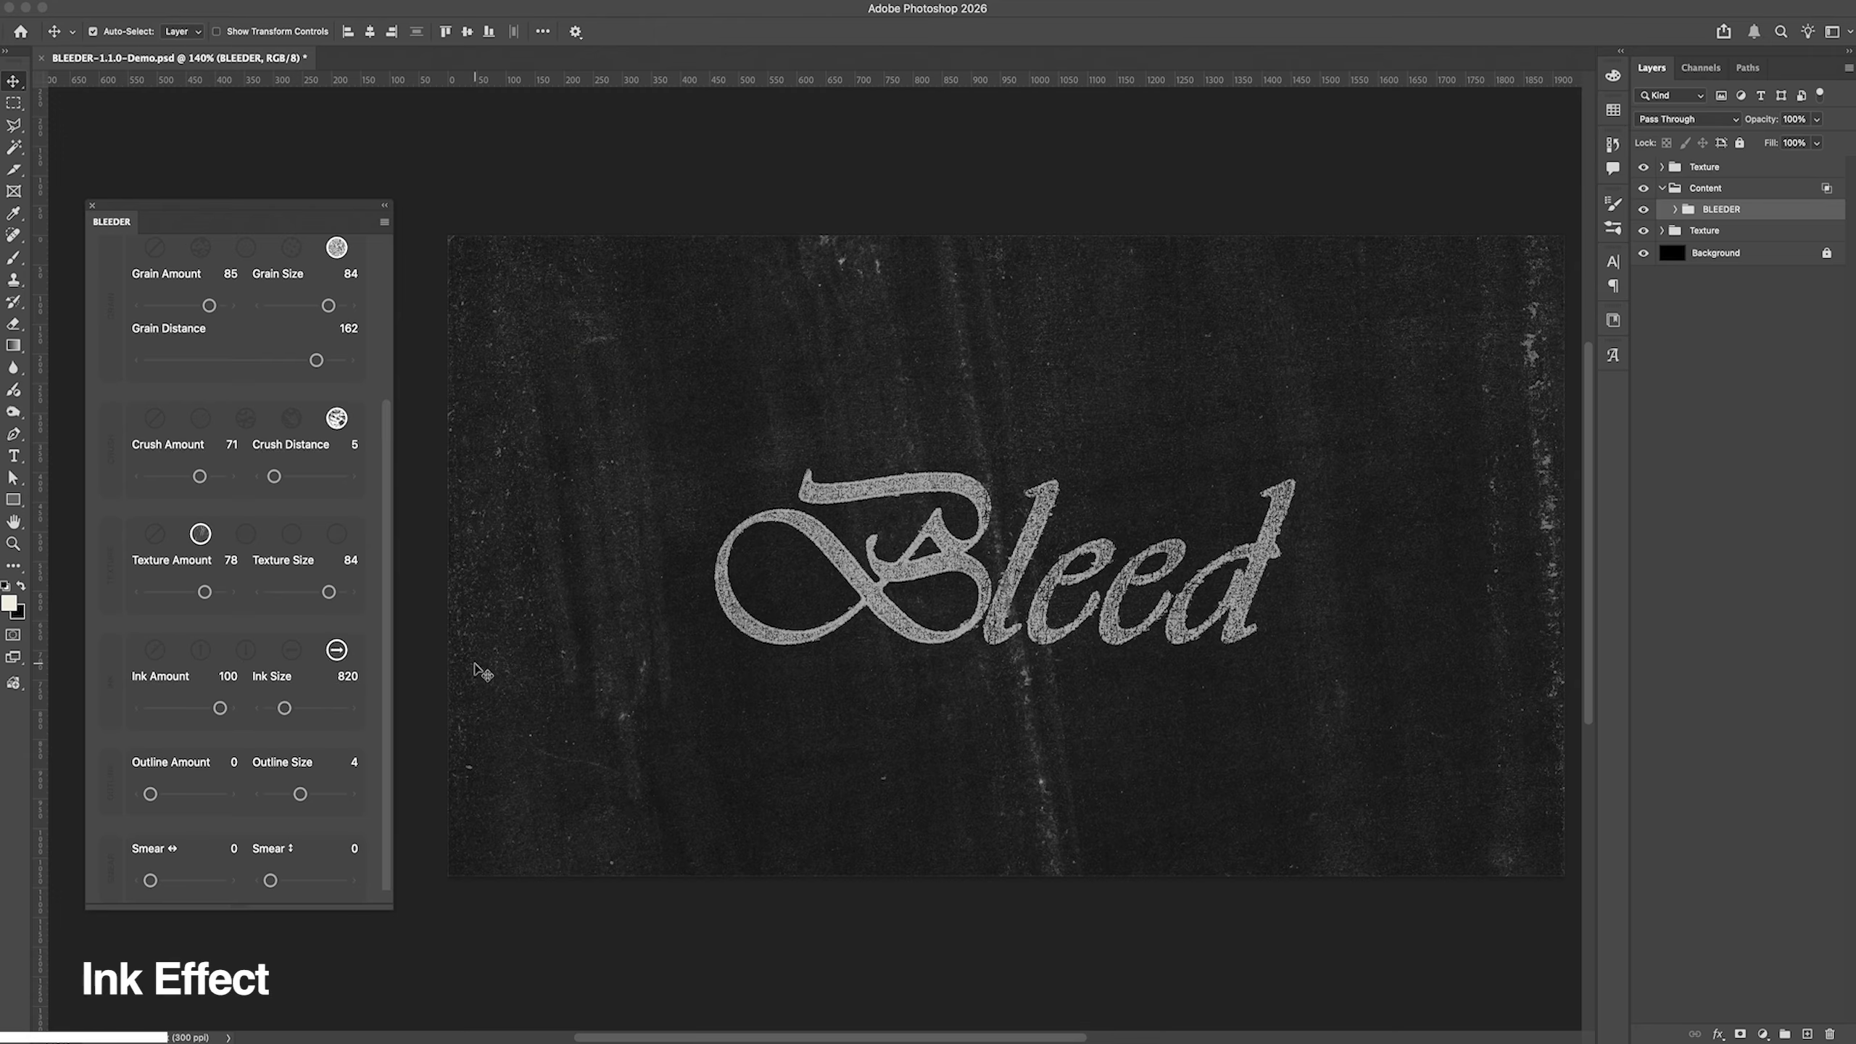
{"action": "left_click", "coordinate": [201, 649]}
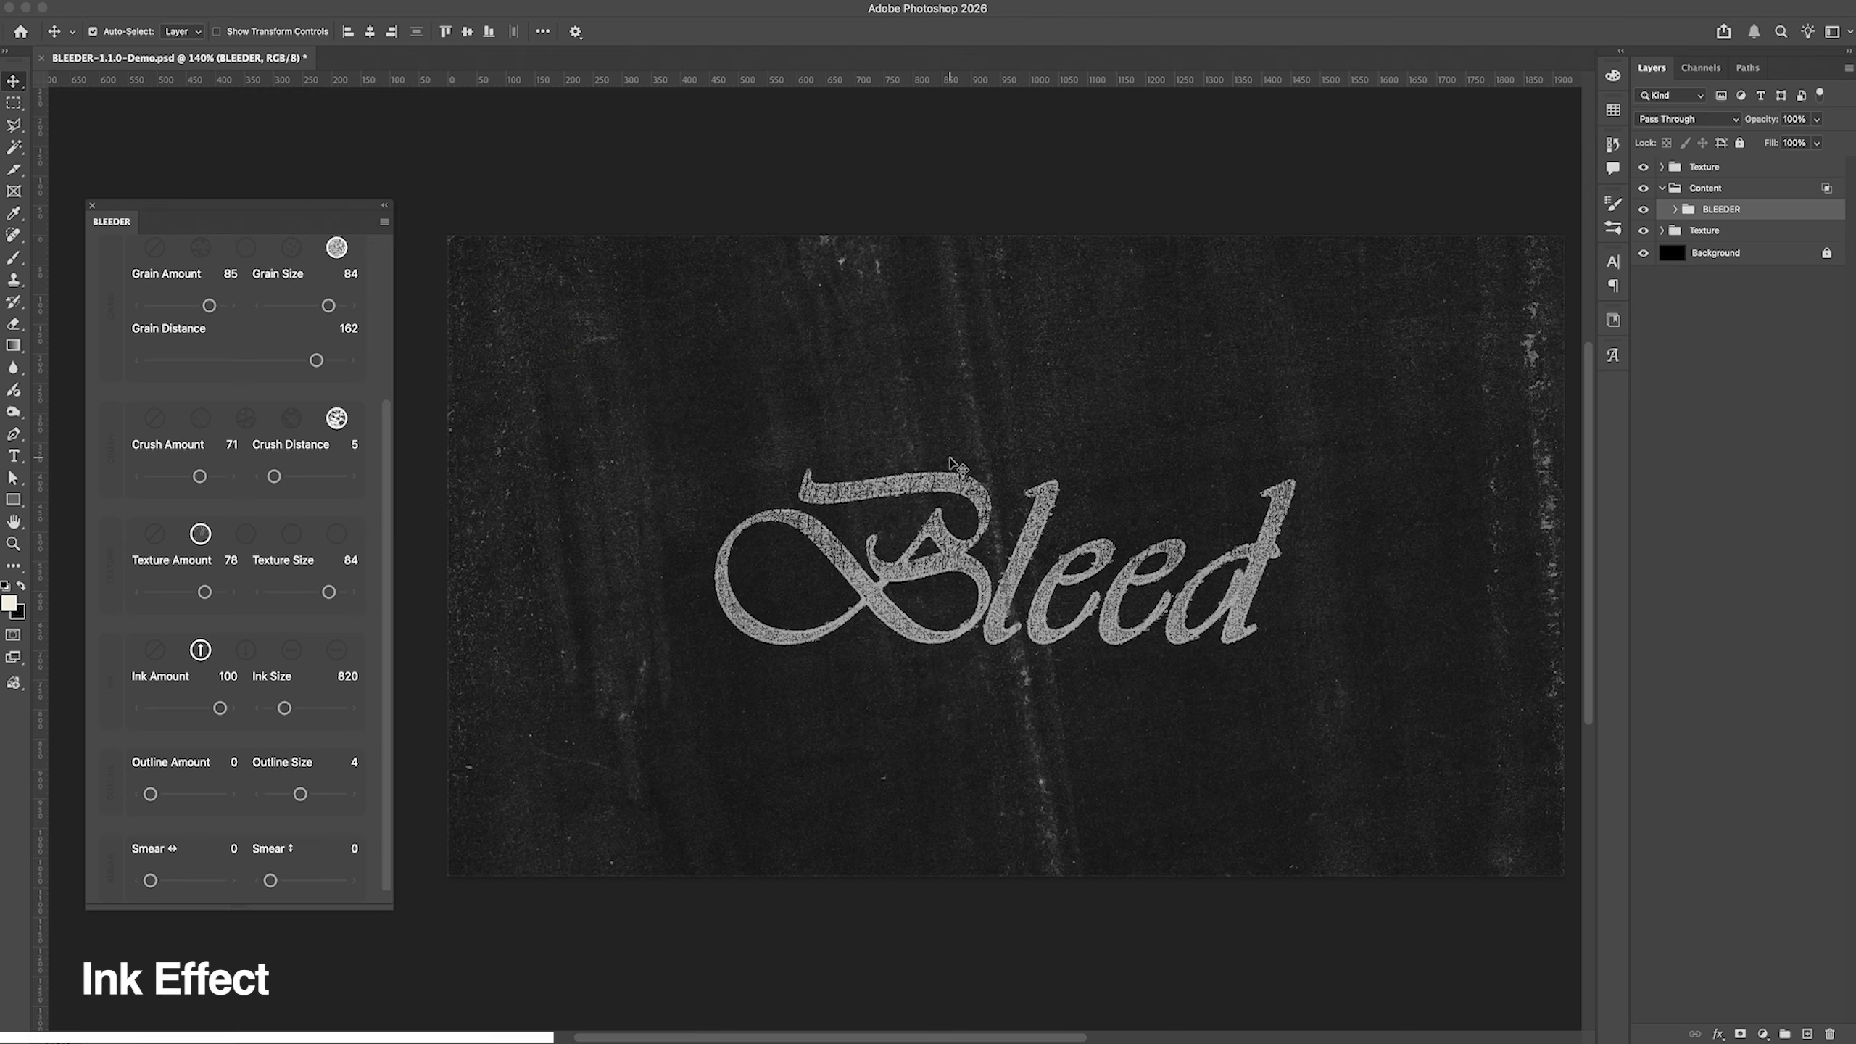
{"action": "left_click", "coordinate": [246, 651]}
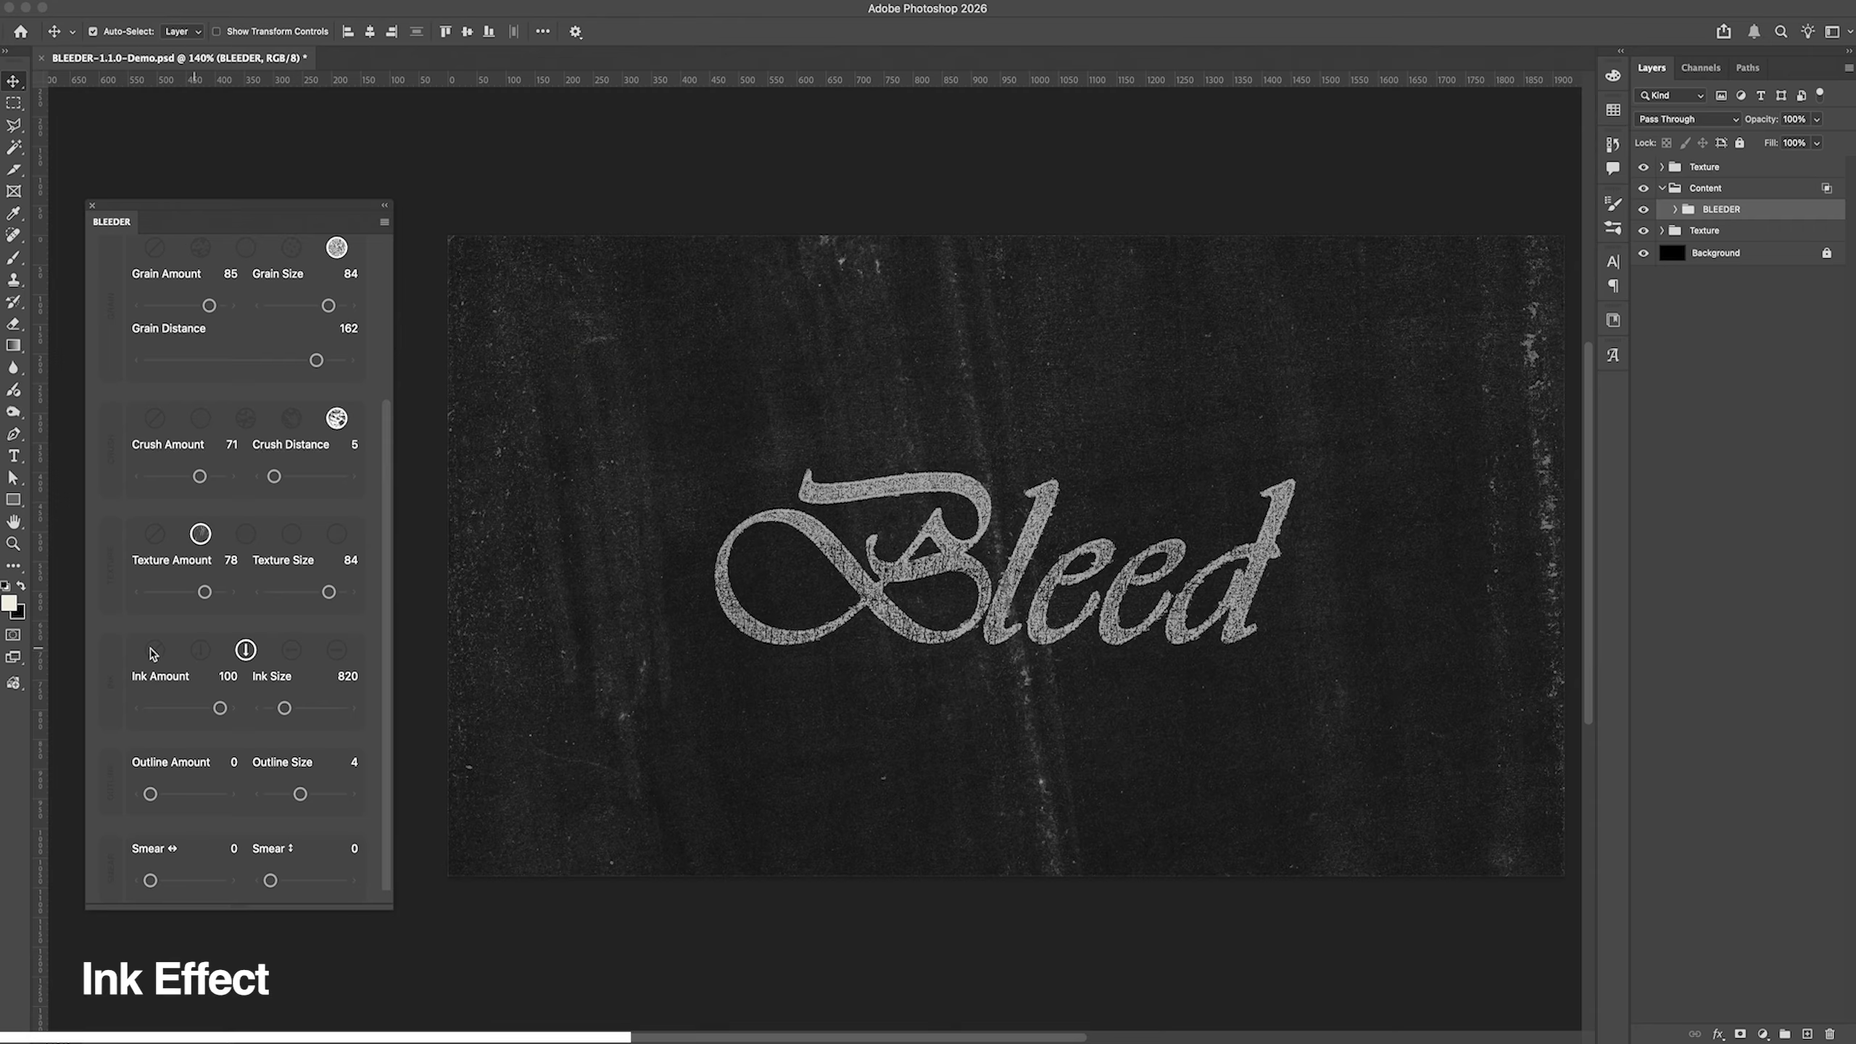
{"action": "left_click", "coordinate": [200, 649]}
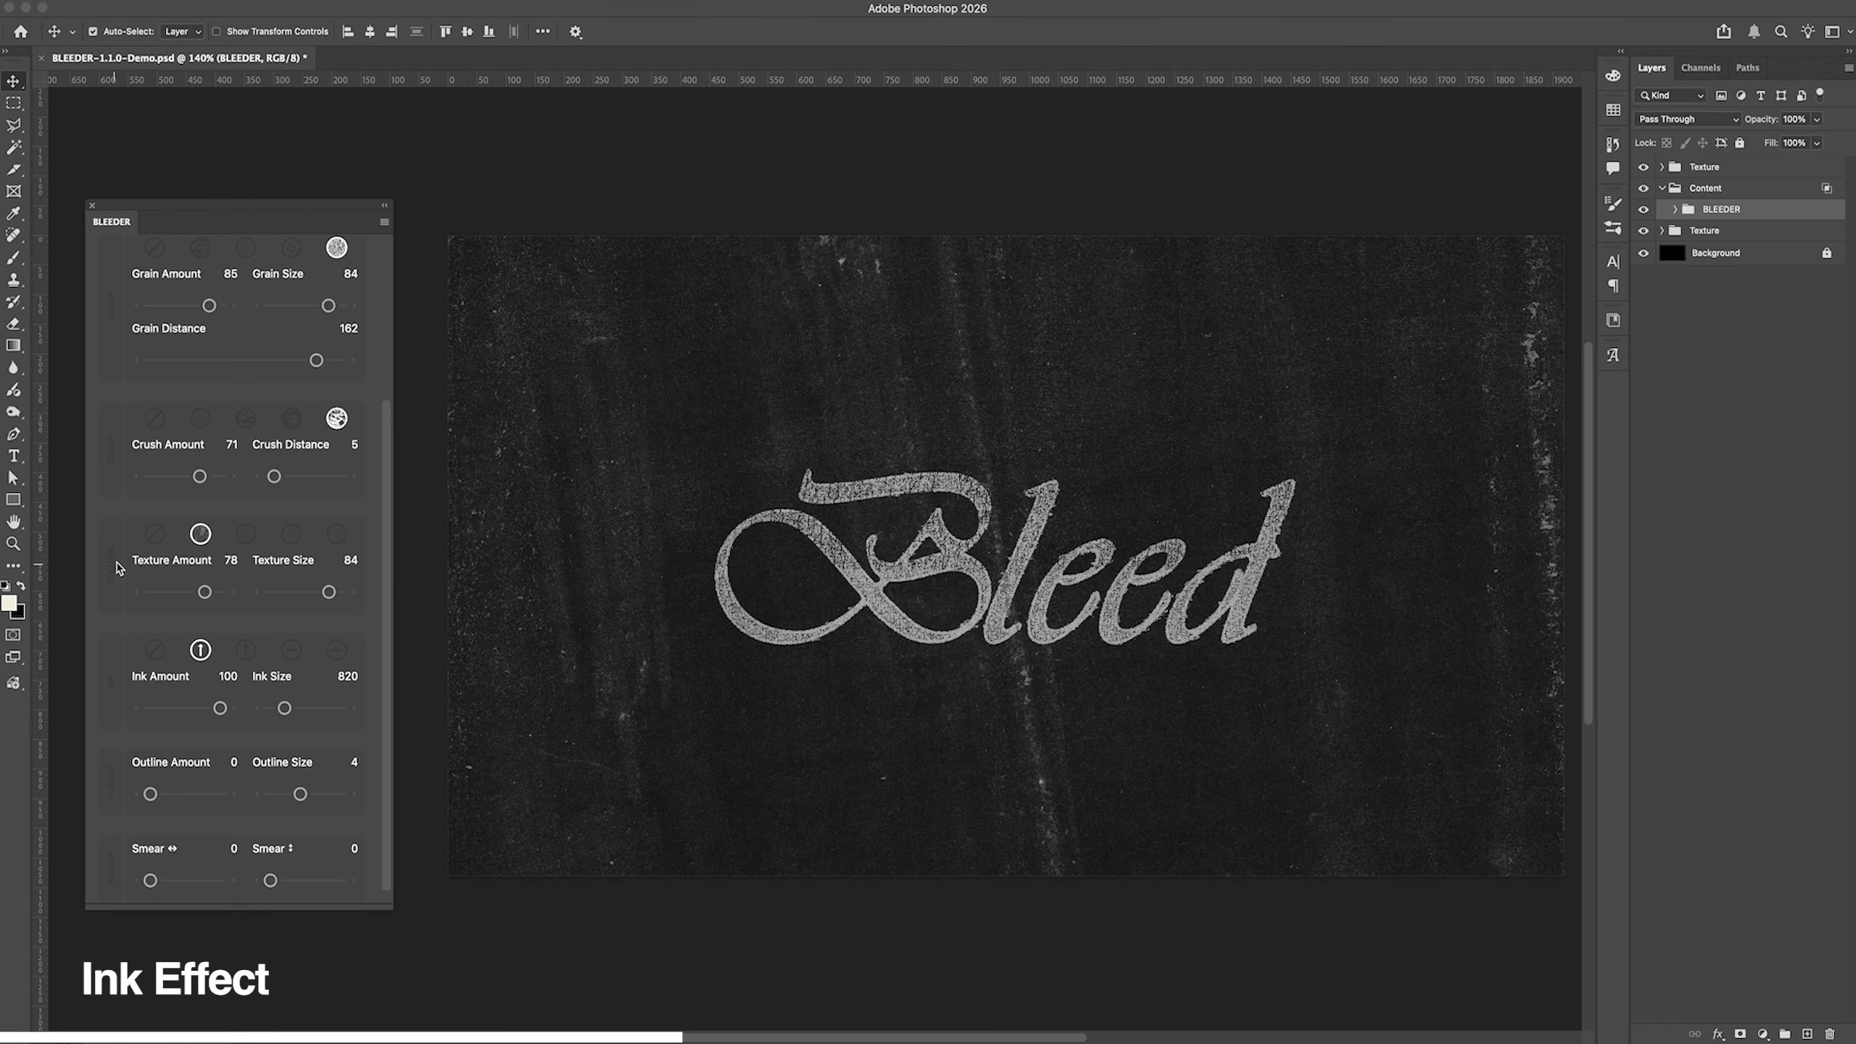
Step: Turn off the grain effect and switch the first ink style off and back on to compare the lettering
{"action": "scroll", "coordinate": [117, 570], "scroll_direction": "up", "scroll_amount": 1}
{"action": "left_click", "coordinate": [155, 278]}
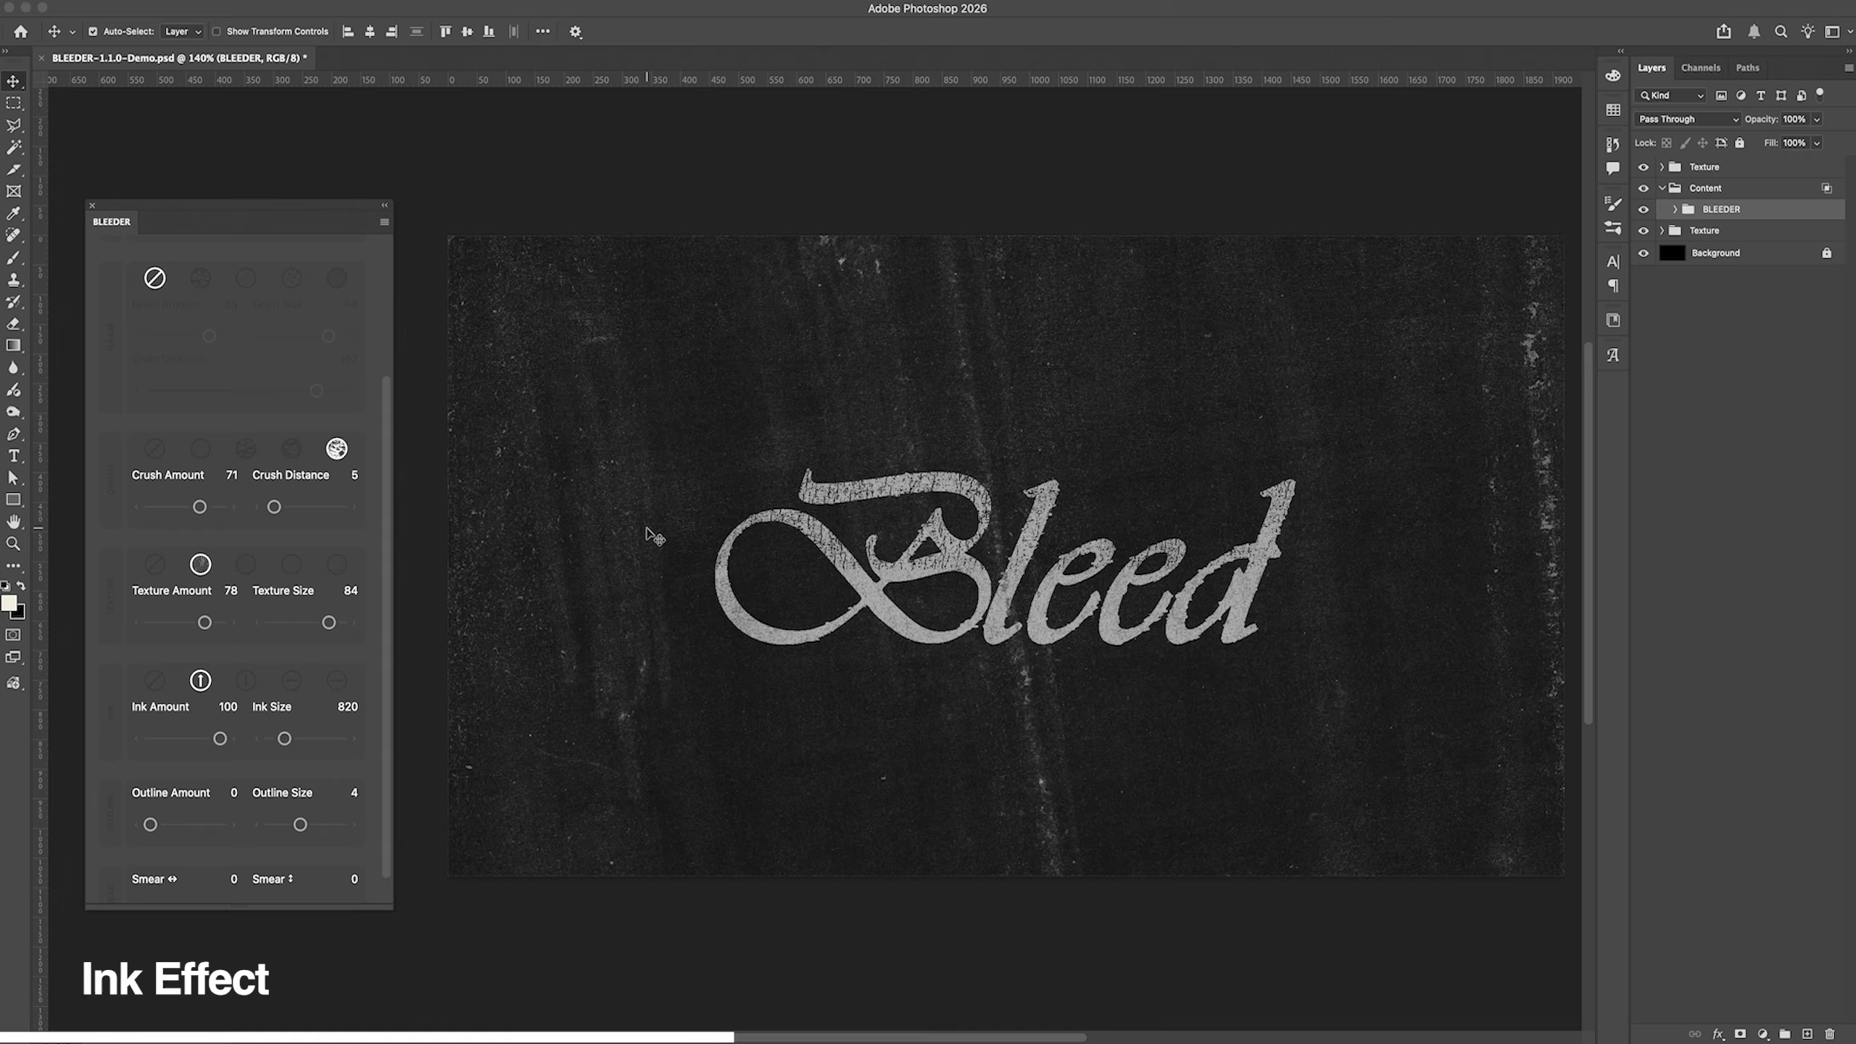
{"action": "scroll", "coordinate": [125, 679], "scroll_direction": "down", "scroll_amount": 1}
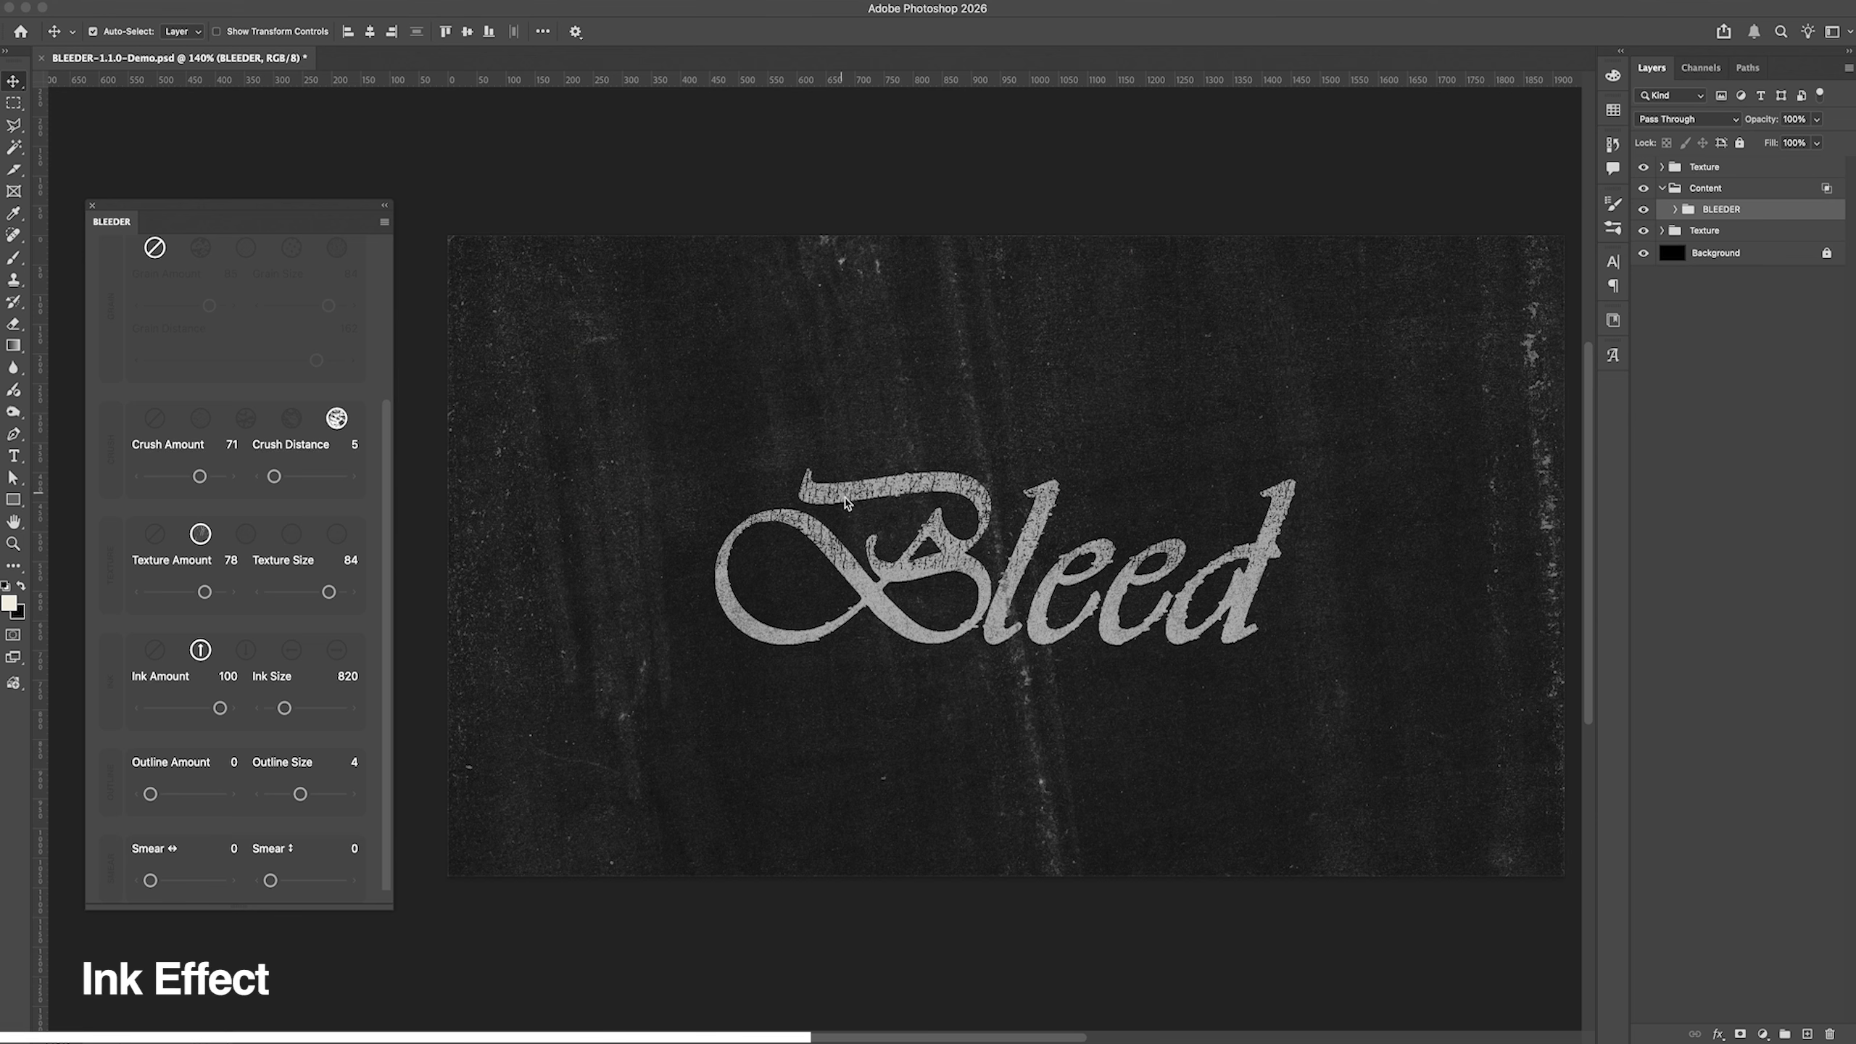
{"action": "left_click", "coordinate": [155, 650]}
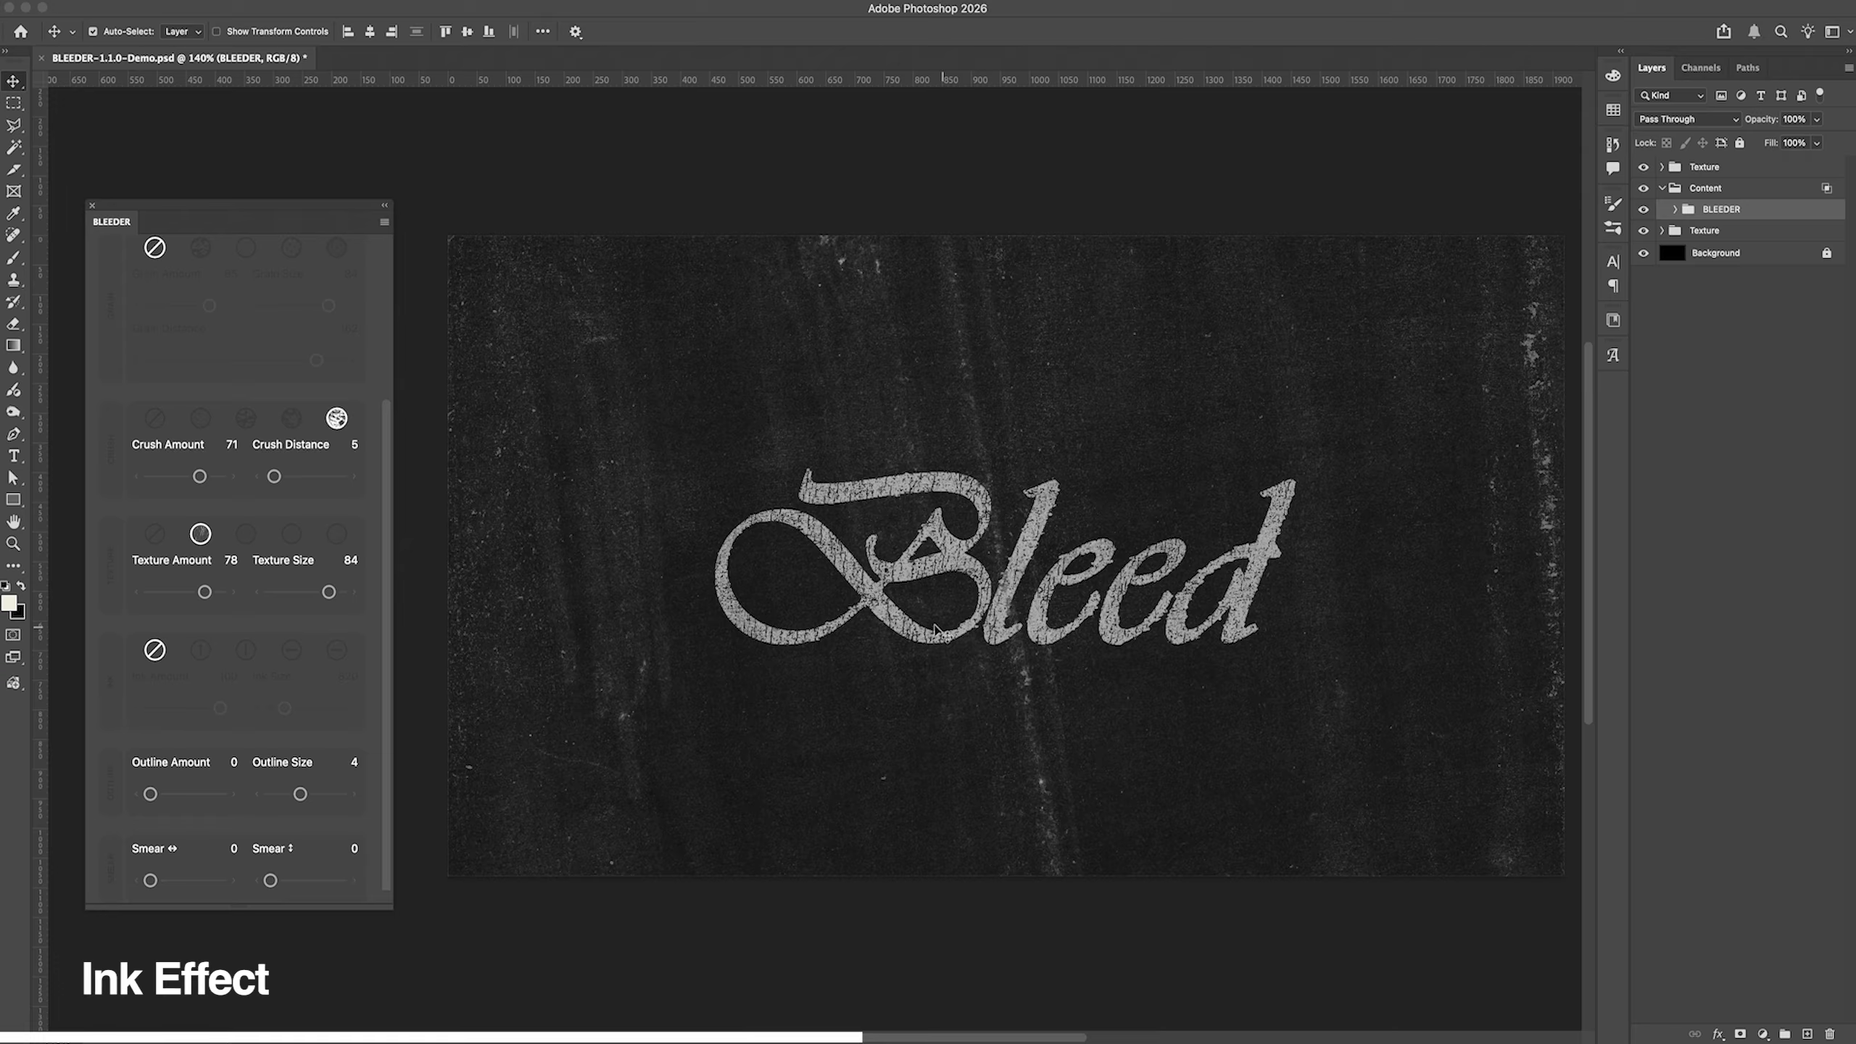
{"action": "left_click", "coordinate": [200, 651]}
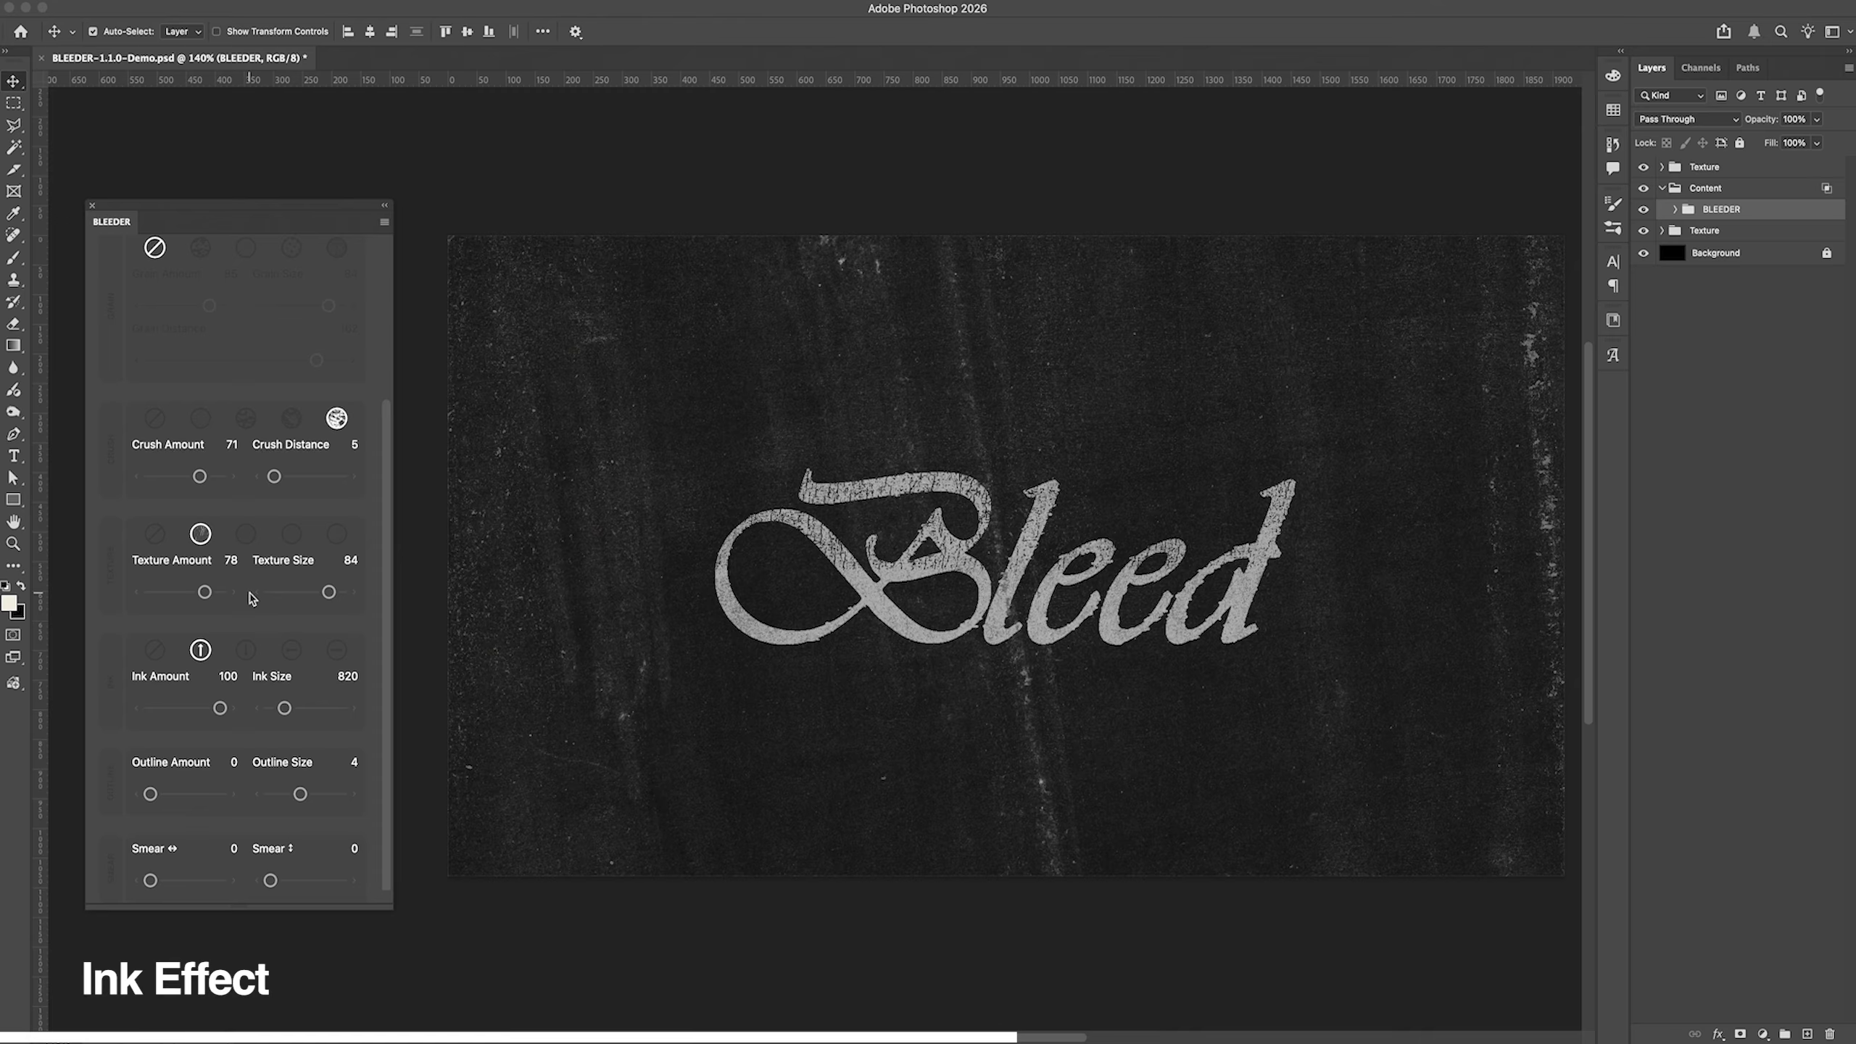
Step: Set Ink Amount to 55 and Ink Size to 1568, testing sizes 3605 and 546 along the way
{"action": "mouse_move", "coordinate": [220, 708]}
{"action": "left_mouse_down"}
{"action": "mouse_move", "coordinate": [163, 710]}
{"action": "mouse_move", "coordinate": [193, 711]}
{"action": "left_mouse_up"}
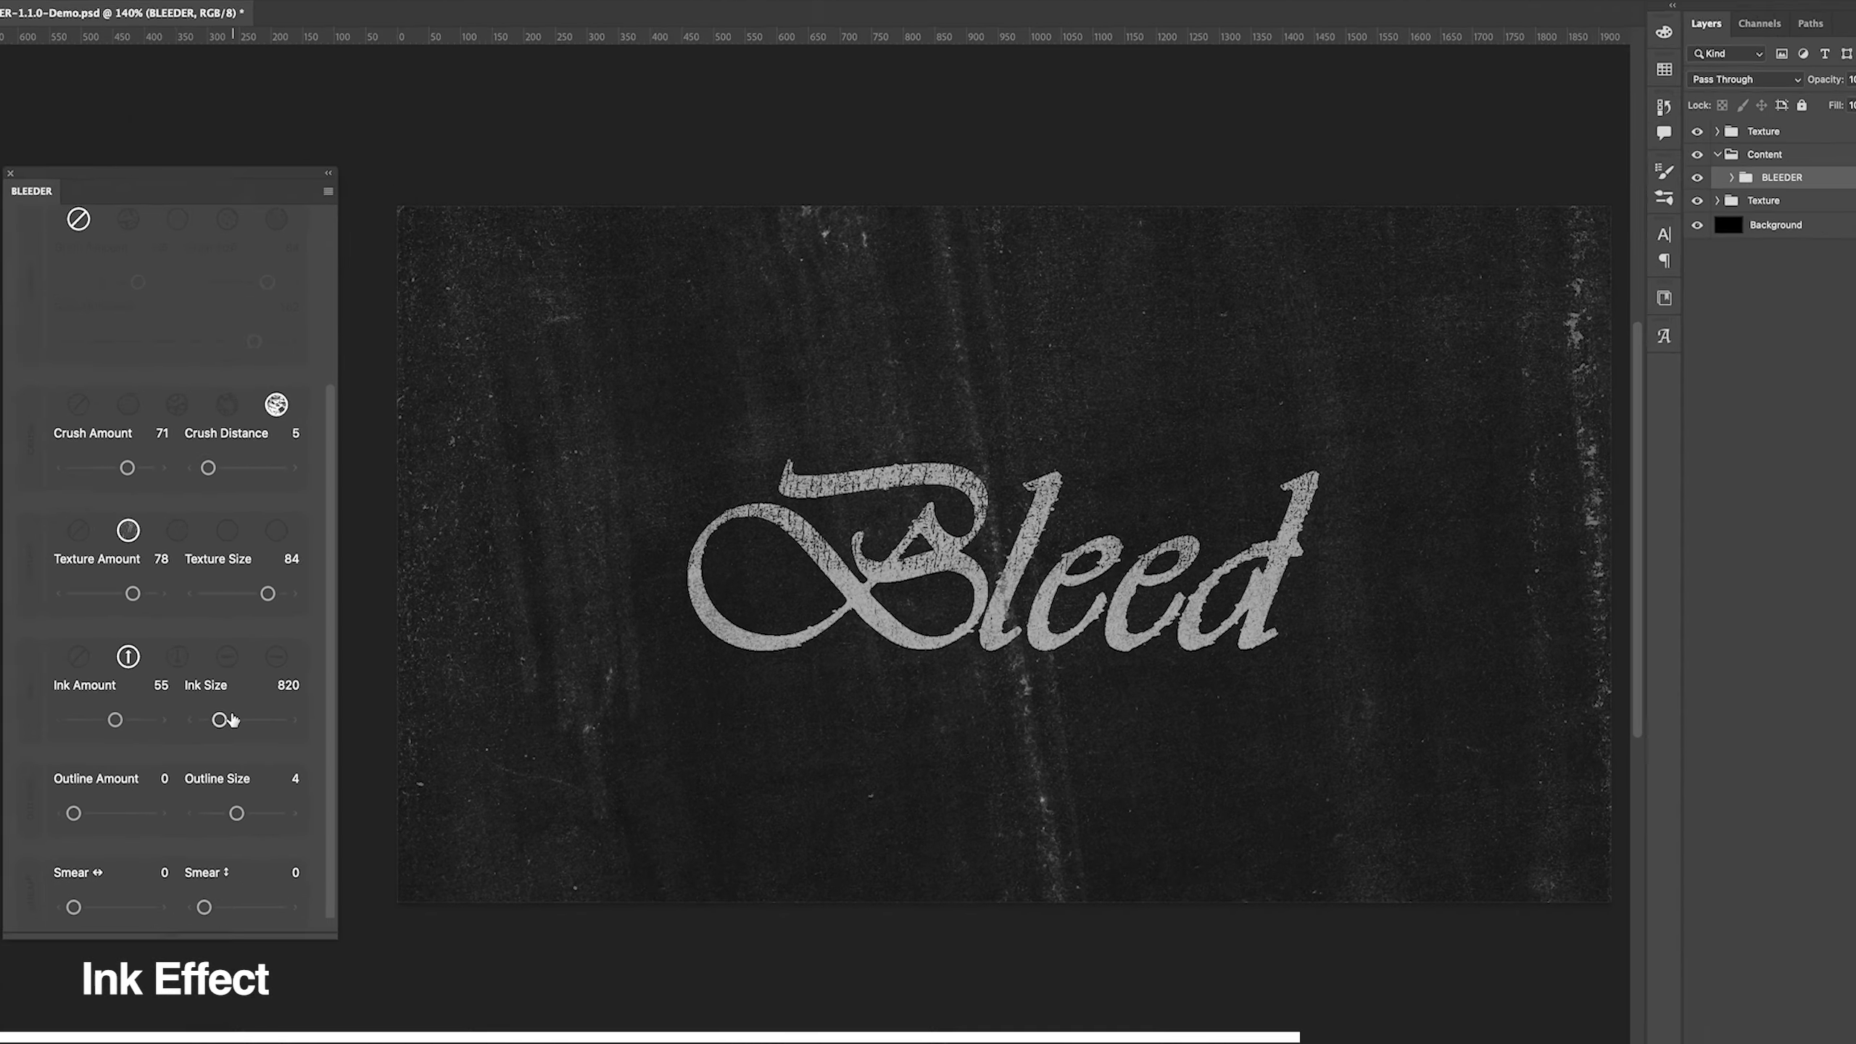
{"action": "left_click_drag", "start_coordinate": [288, 709], "coordinate": [333, 714]}
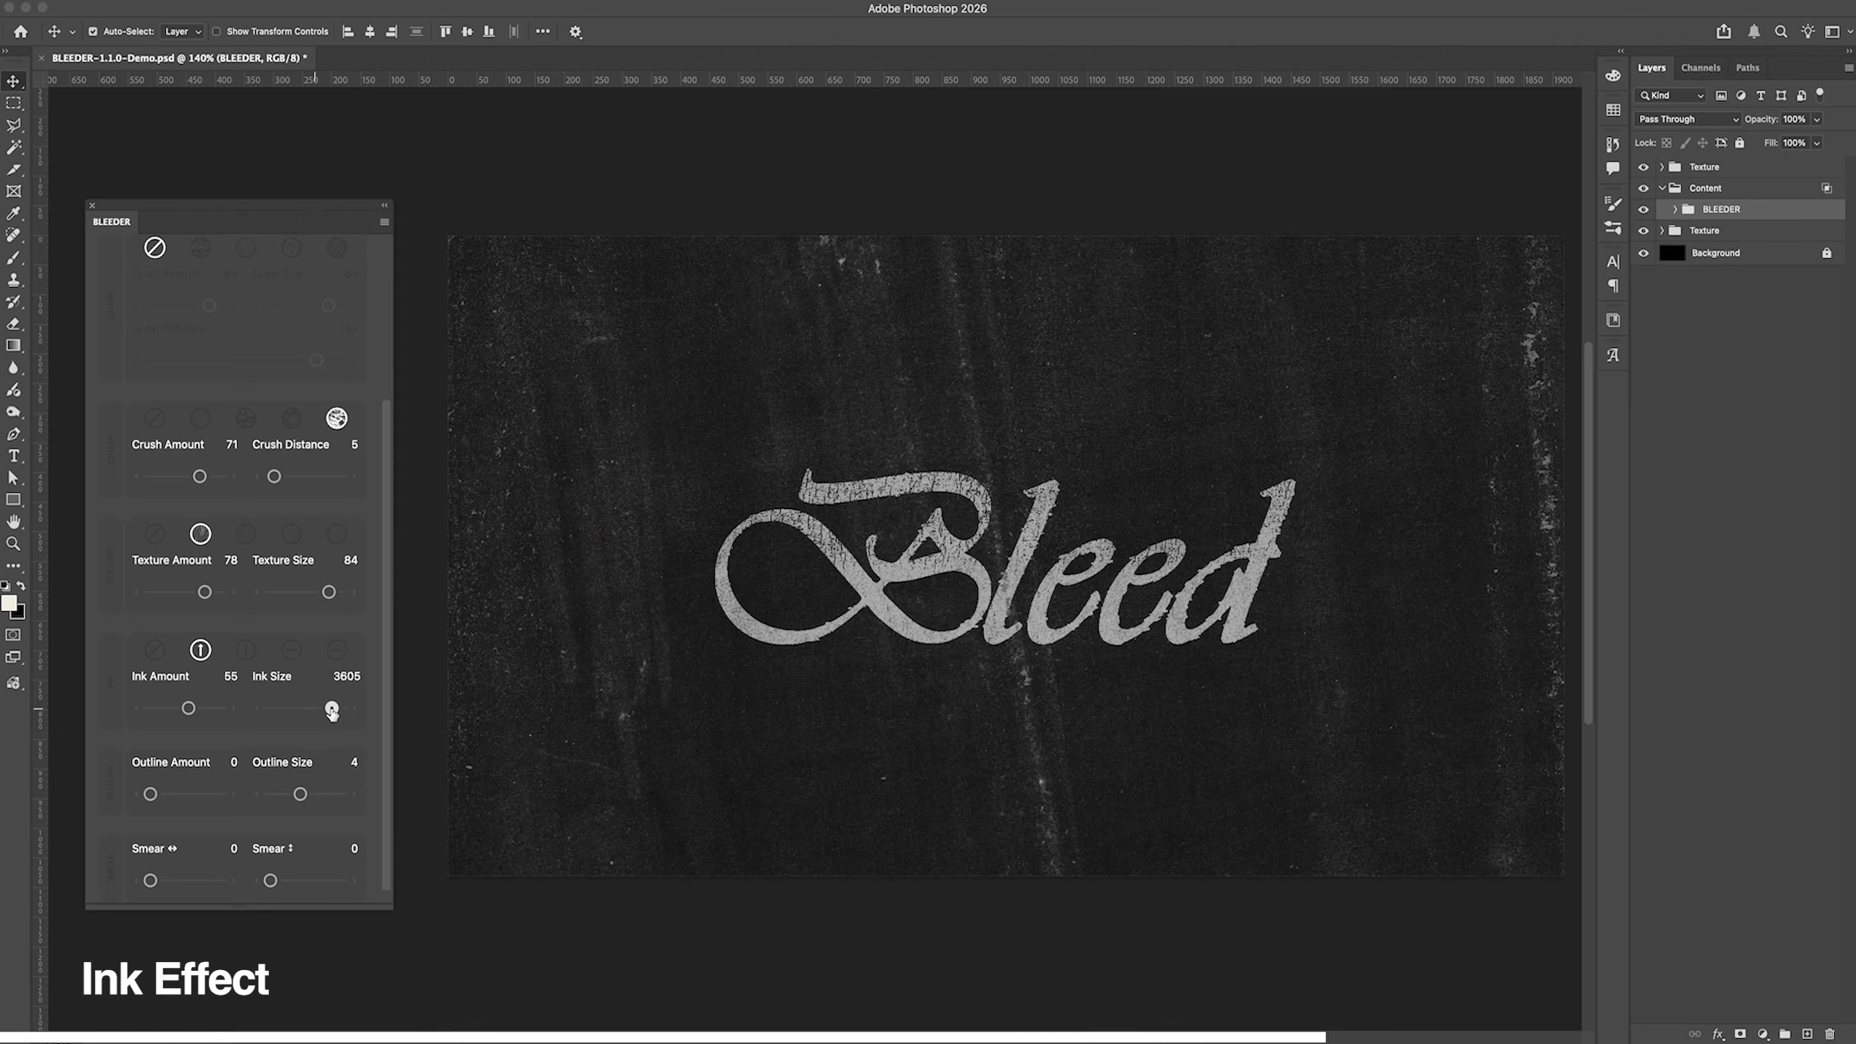
{"action": "left_click_drag", "start_coordinate": [332, 713], "coordinate": [280, 709]}
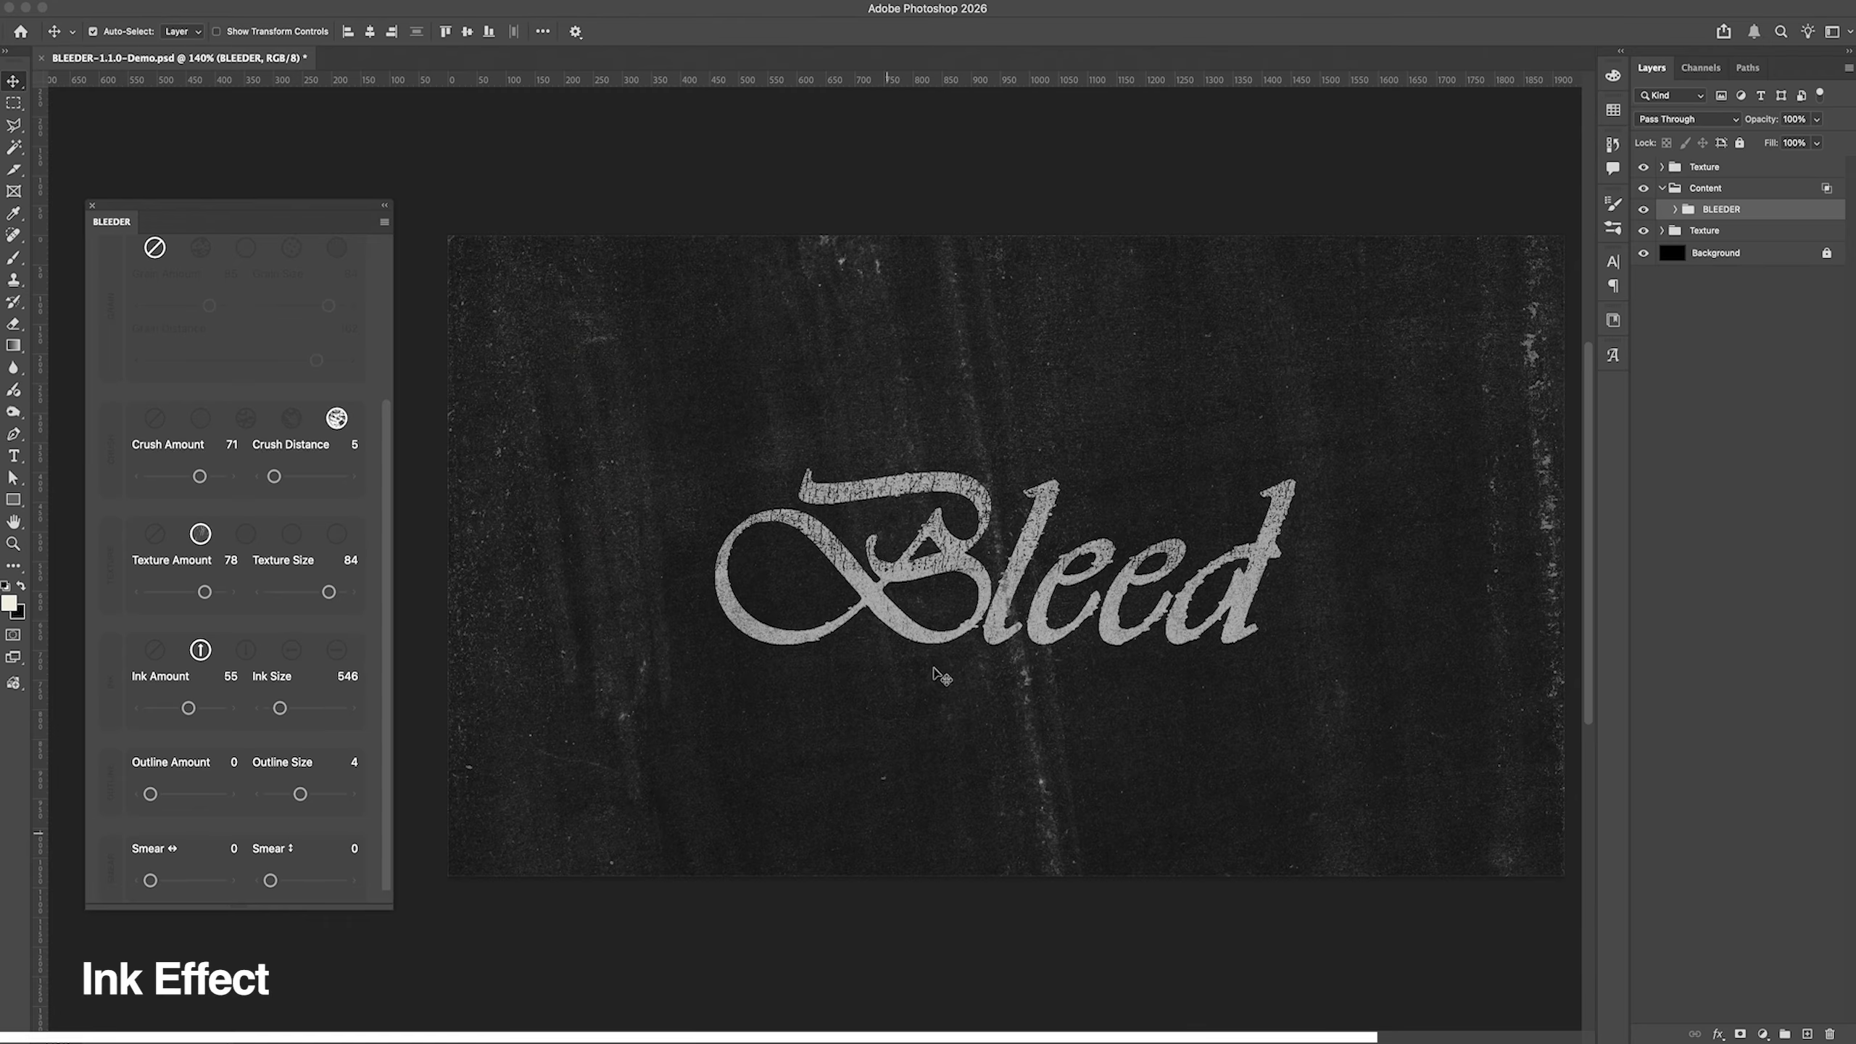
{"action": "left_click", "coordinate": [297, 708]}
Step: Try the second and third ink styles with the new ink settings and return to the first style
{"action": "left_click", "coordinate": [246, 650]}
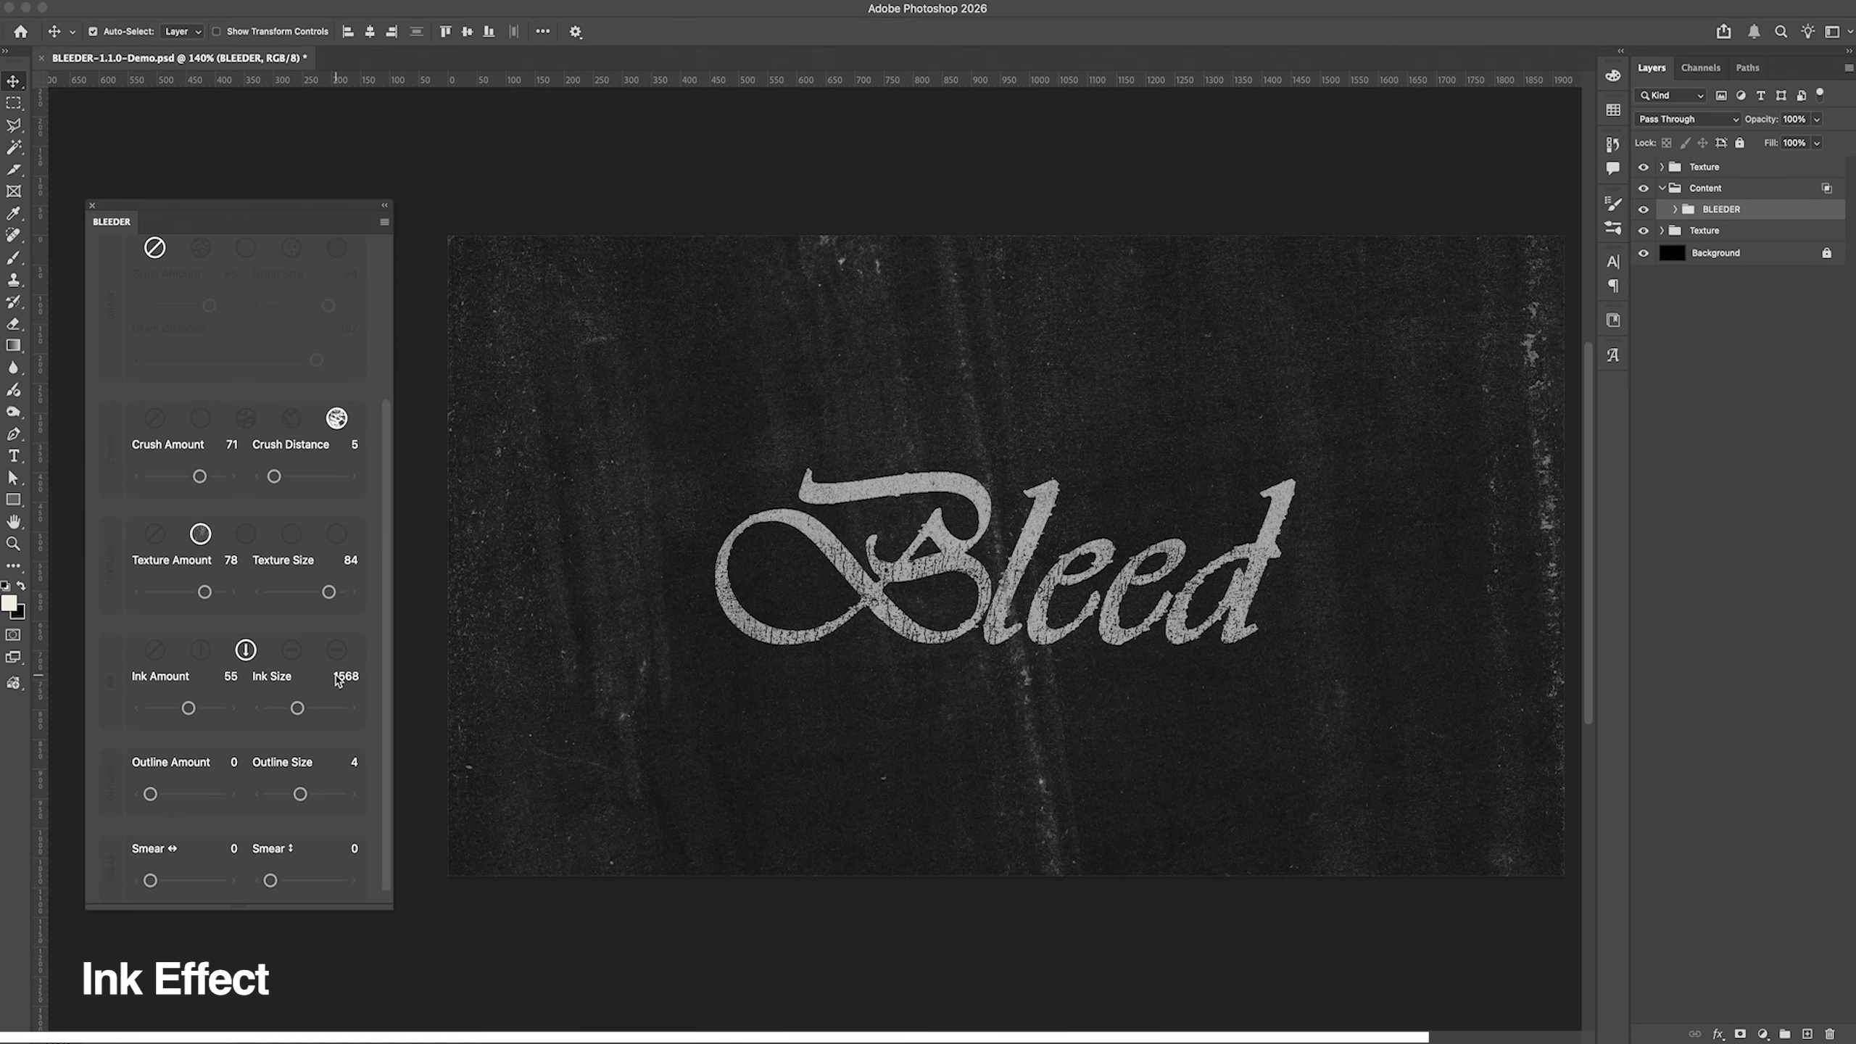
{"action": "left_click", "coordinate": [291, 649]}
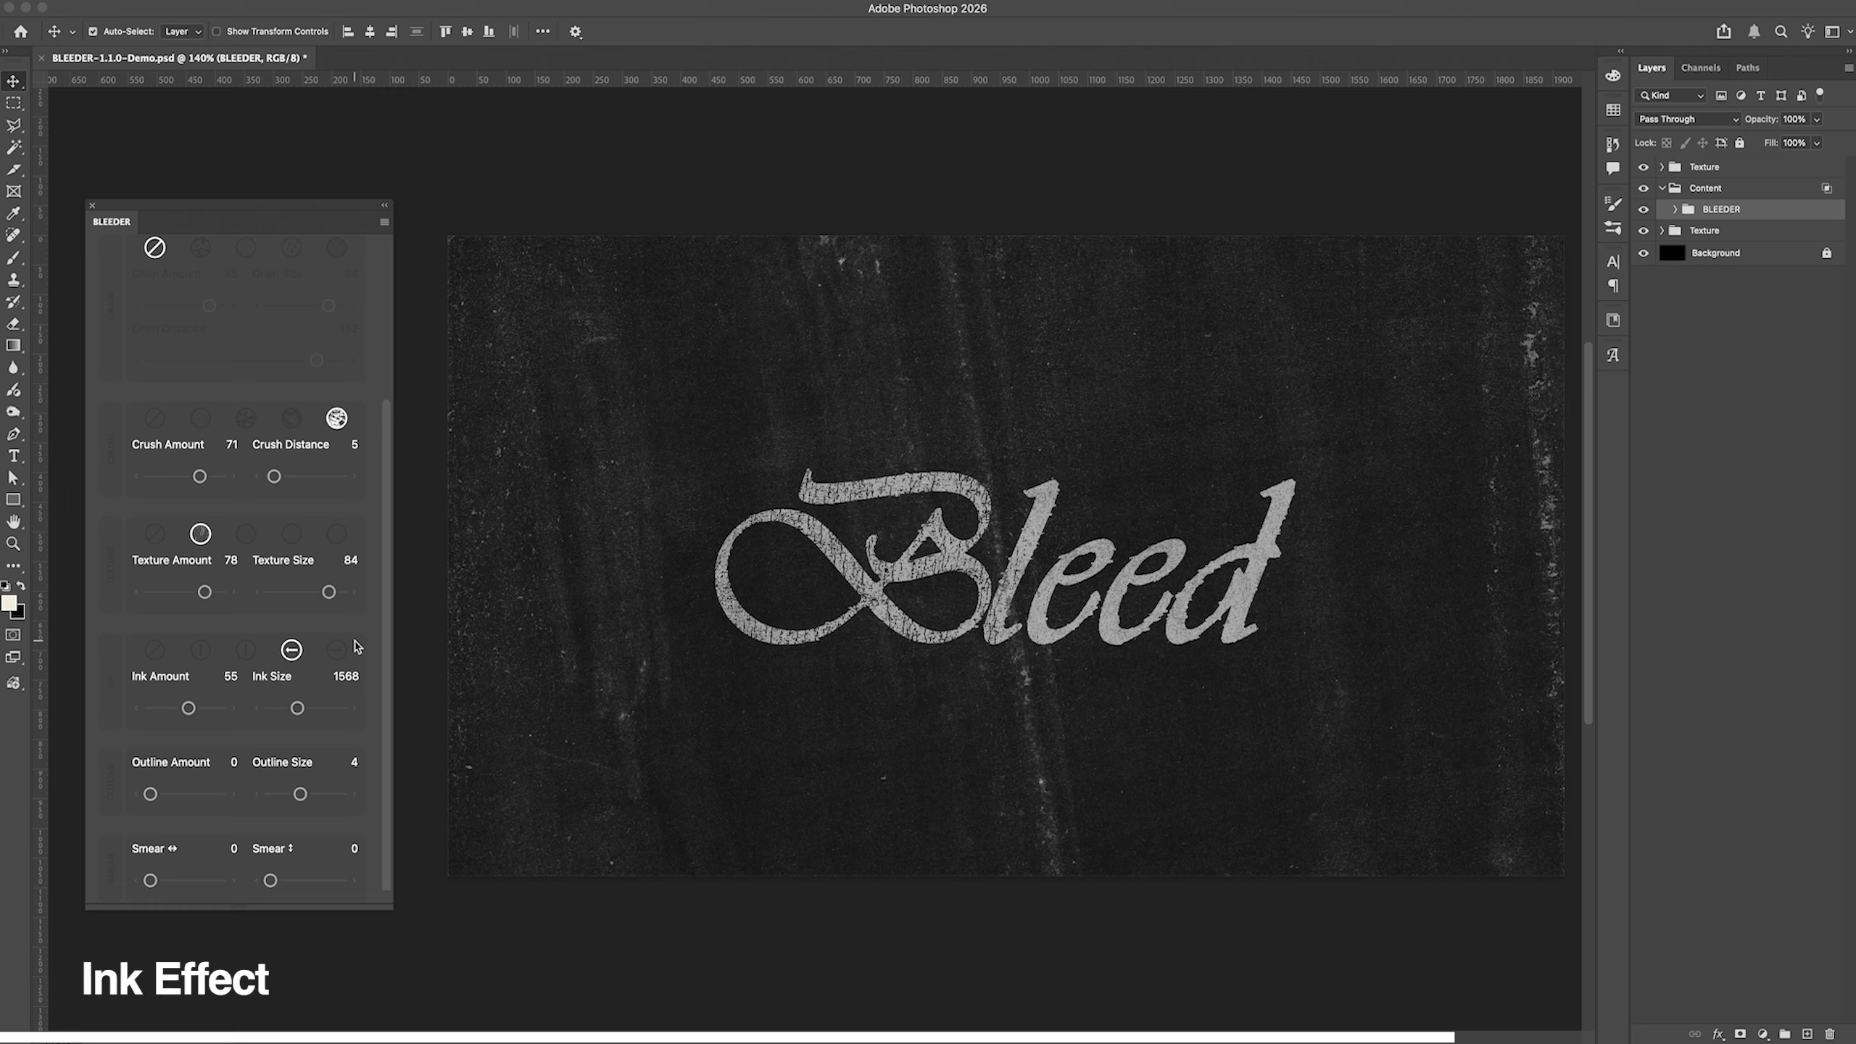
{"action": "left_click", "coordinate": [200, 649]}
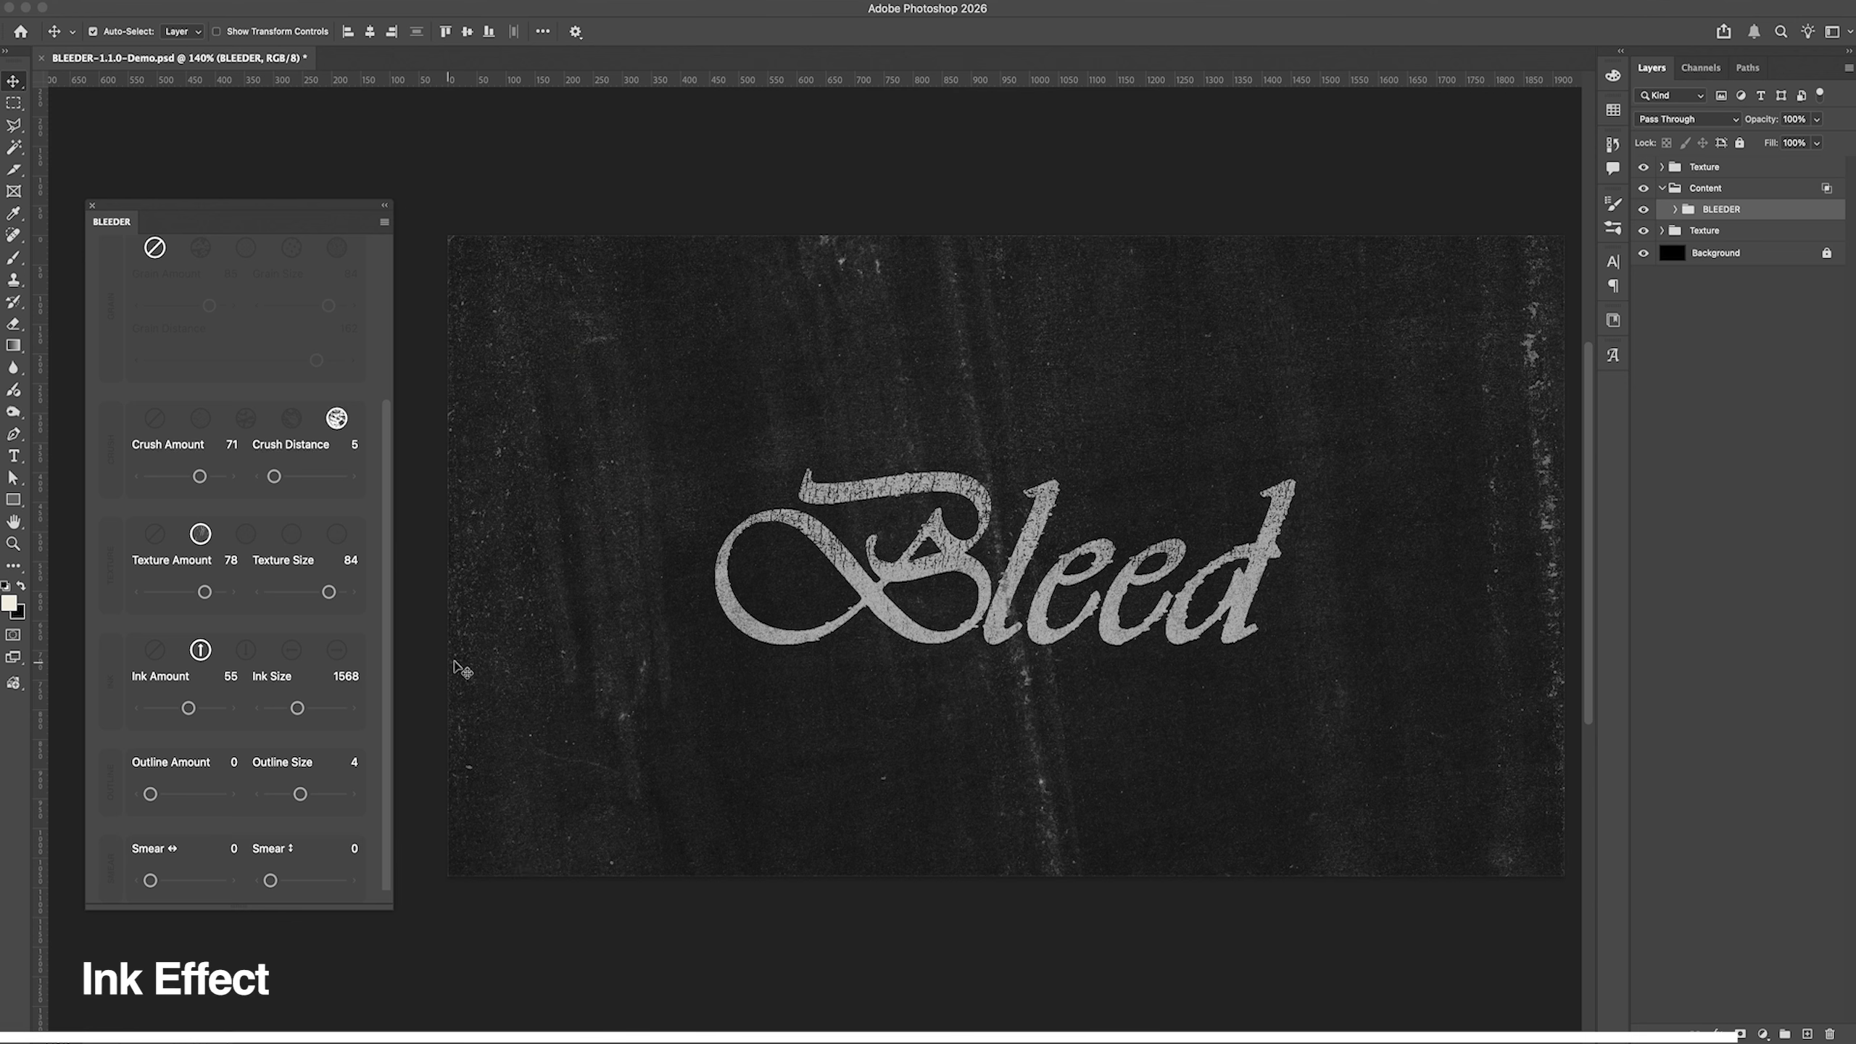
Step: Reapply the fourth grain style to the lettering and set Ink Amount to 82
{"action": "left_click", "coordinate": [200, 248]}
{"action": "left_click", "coordinate": [336, 248]}
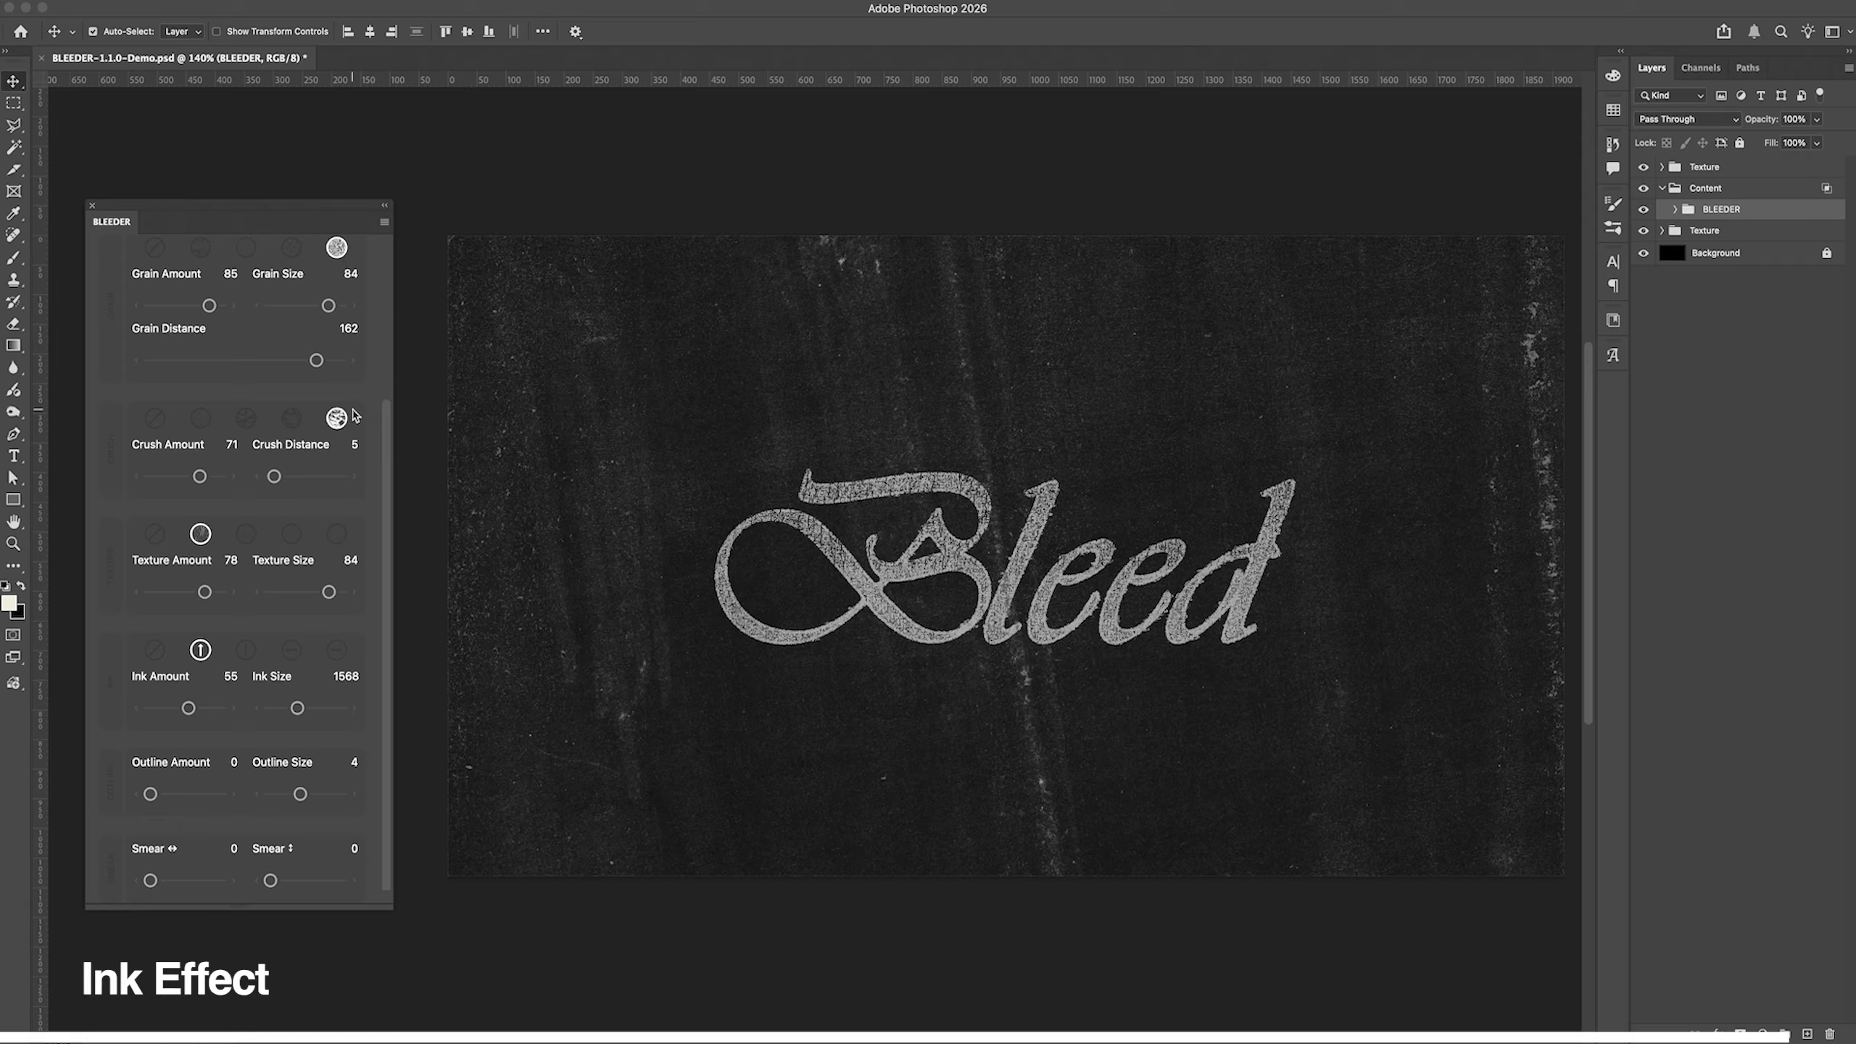
{"action": "left_click_drag", "start_coordinate": [188, 707], "coordinate": [209, 709]}
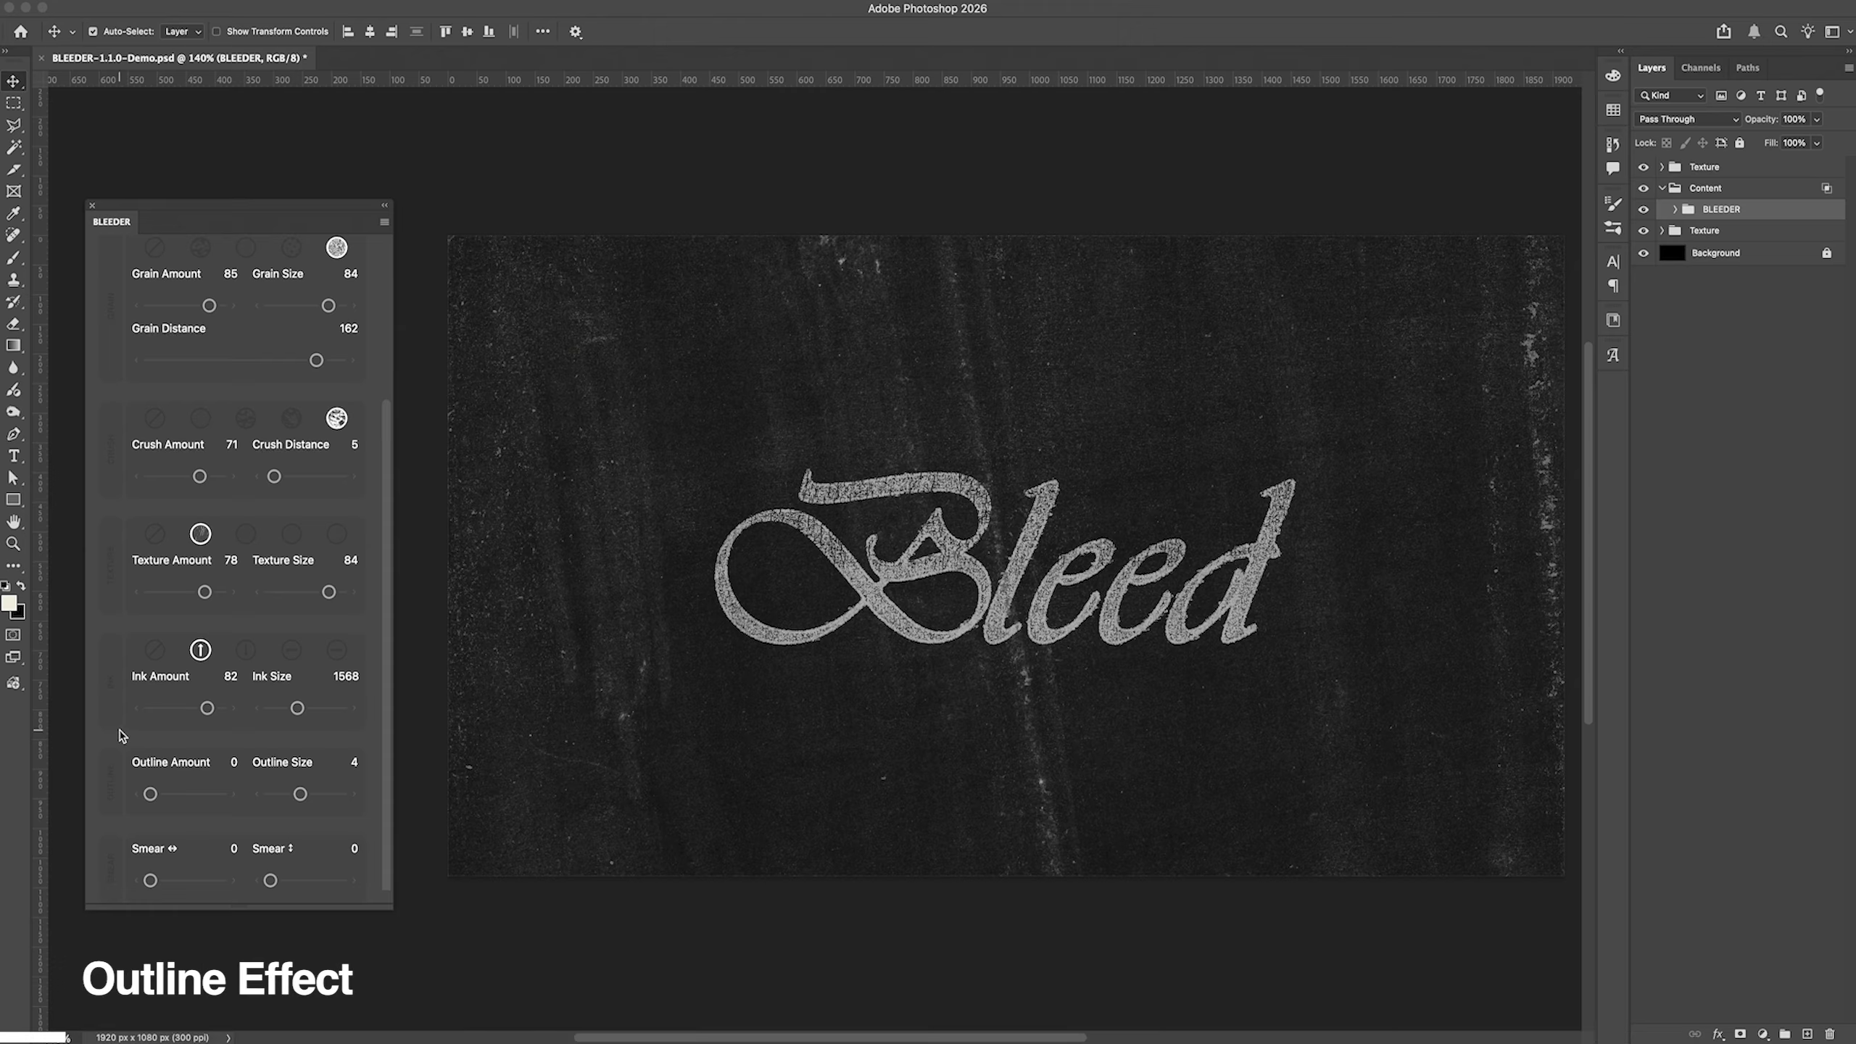
Step: Try Outline Amount at 40, lower it to 24, and set Outline Size to 2
{"action": "left_click_drag", "start_coordinate": [151, 794], "coordinate": [177, 797]}
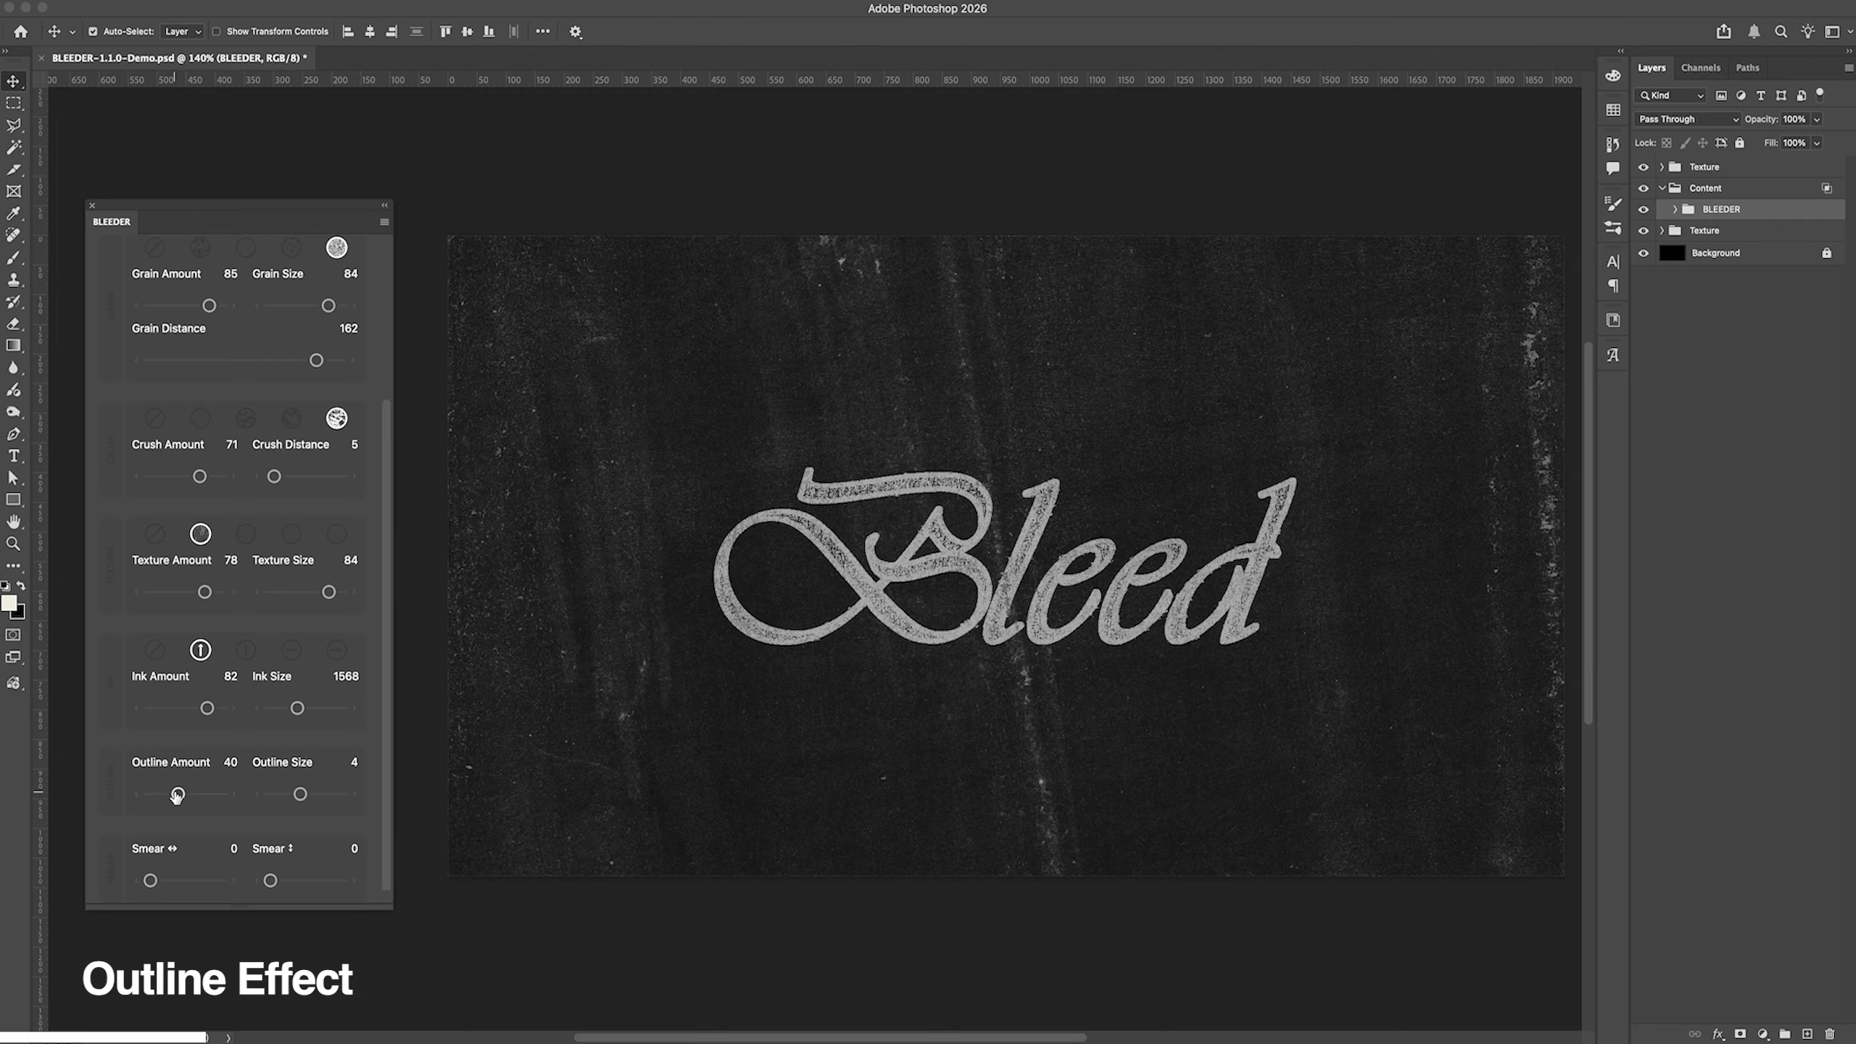
{"action": "mouse_move", "coordinate": [177, 797]}
{"action": "left_mouse_down"}
{"action": "mouse_move", "coordinate": [215, 799]}
{"action": "mouse_move", "coordinate": [168, 797]}
{"action": "left_mouse_up"}
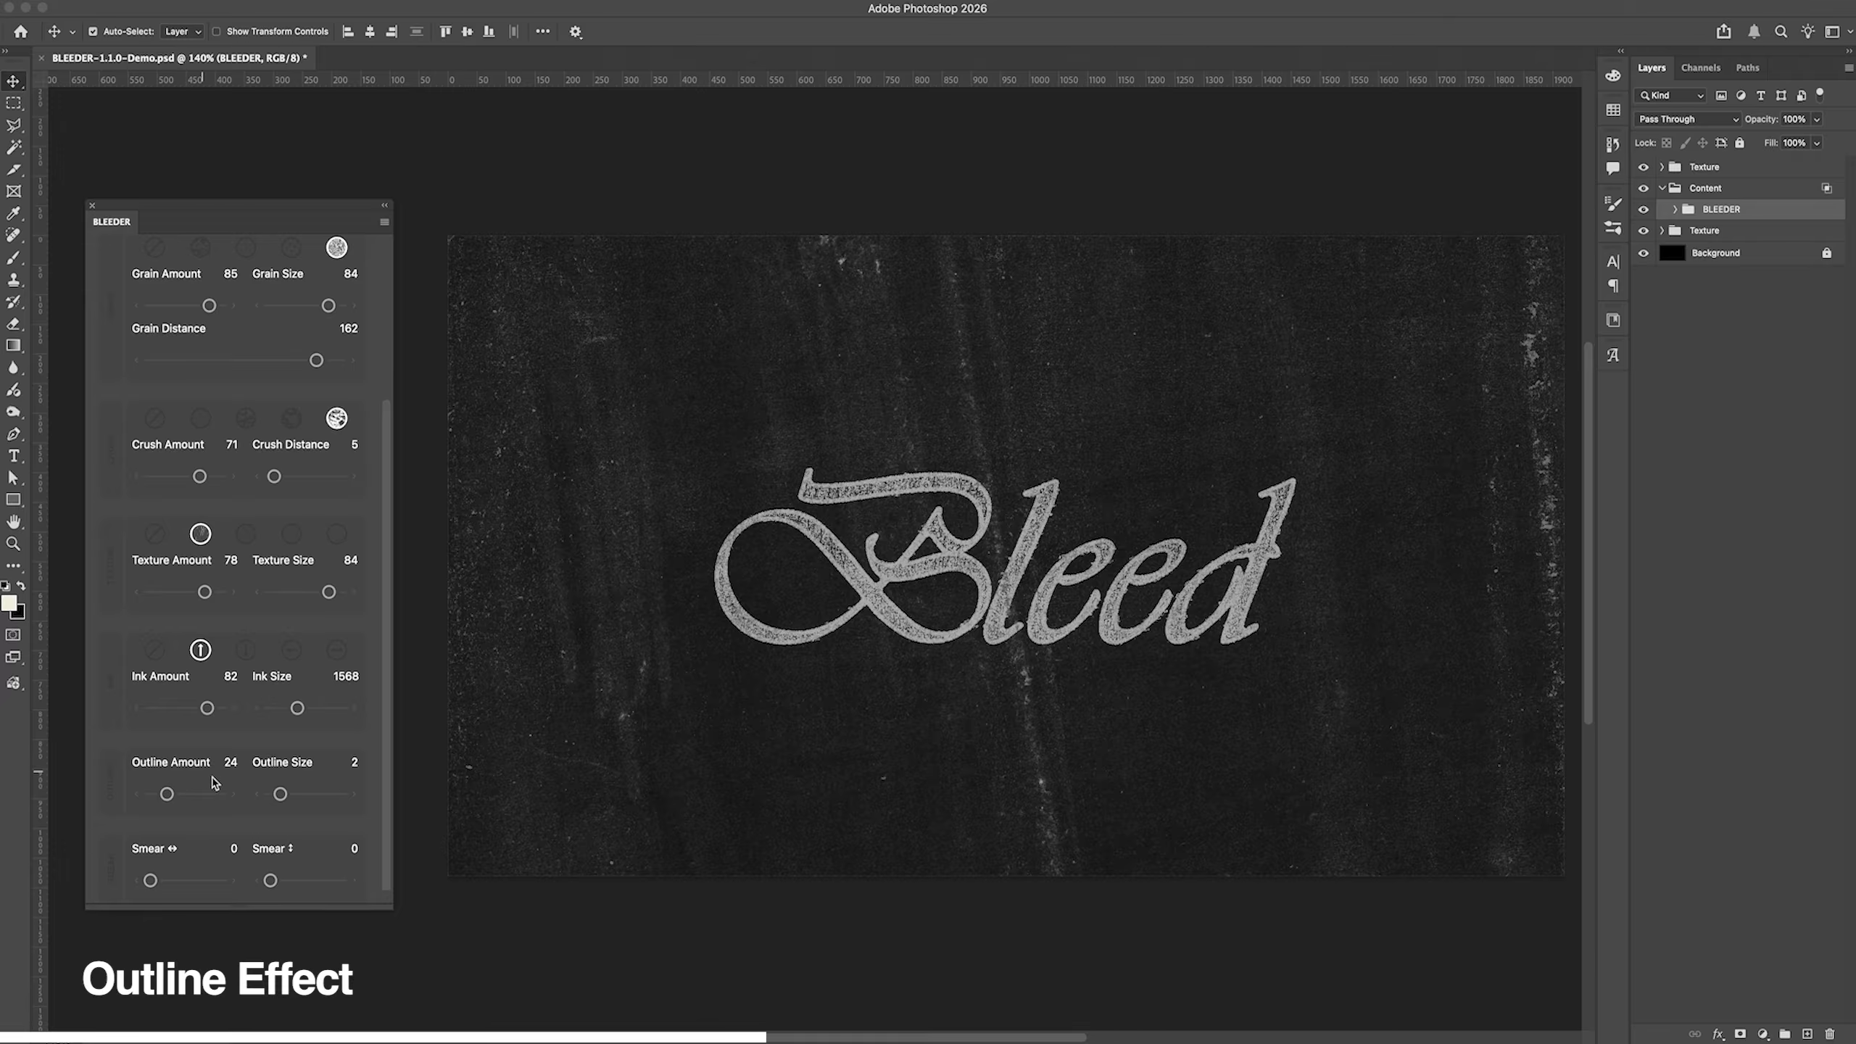
{"action": "scroll", "coordinate": [230, 768], "scroll_direction": "up", "scroll_amount": 5}
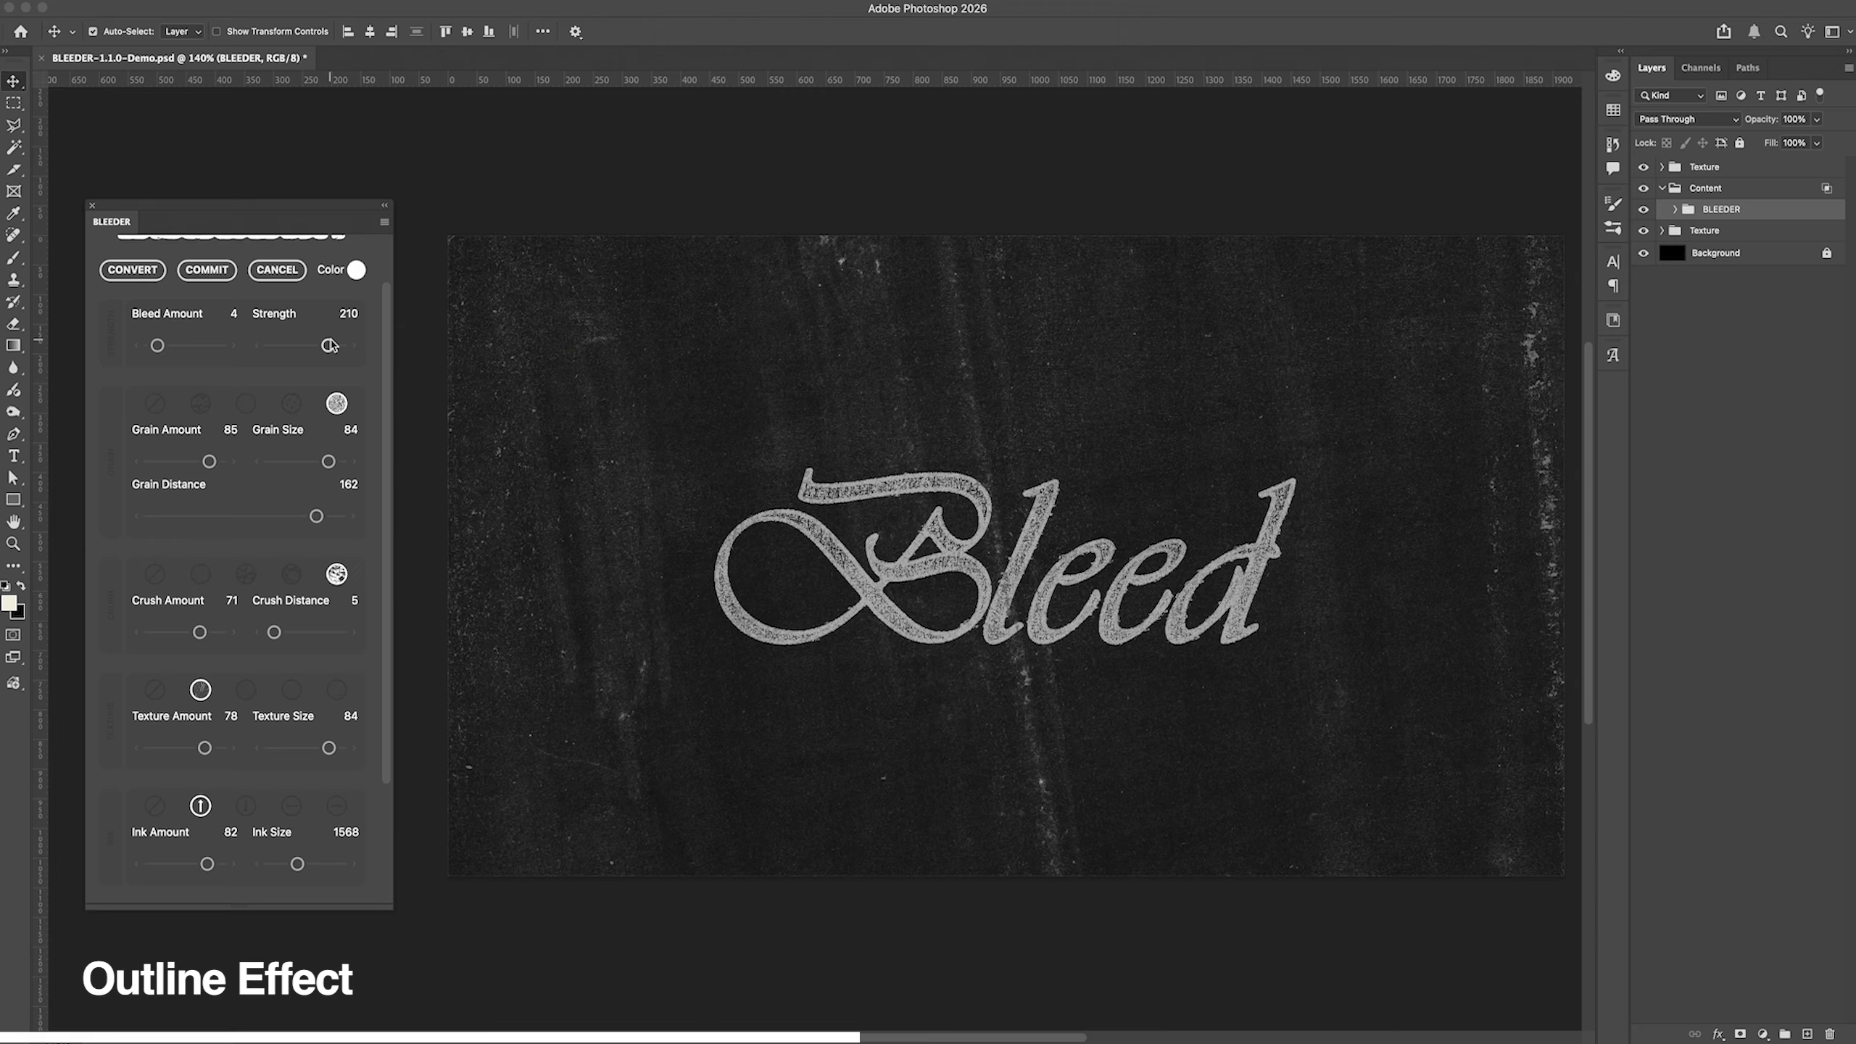
{"action": "scroll", "coordinate": [233, 834], "scroll_direction": "down", "scroll_amount": 3}
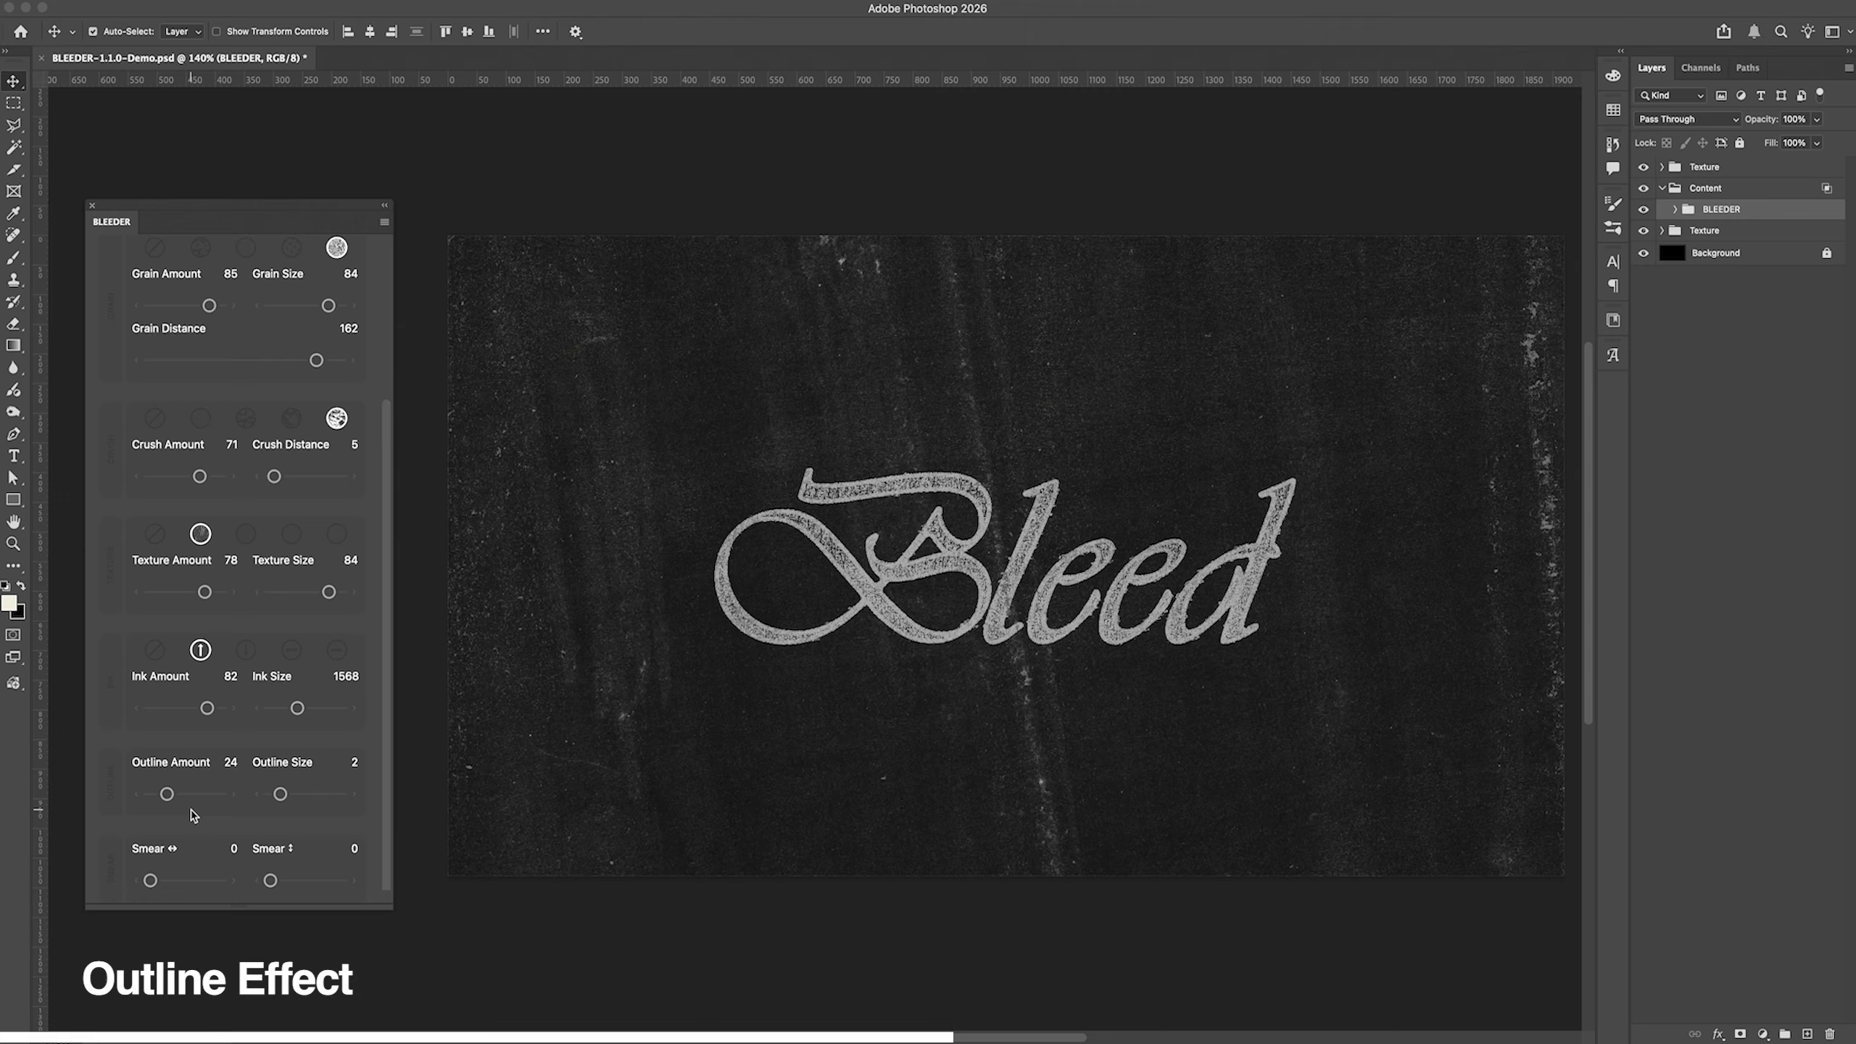
Step: Set Grain Distance to 135 and the bleed Strength to 205
{"action": "scroll", "coordinate": [258, 766], "scroll_direction": "up", "scroll_amount": 3}
{"action": "left_click_drag", "start_coordinate": [221, 457], "coordinate": [327, 403]}
{"action": "scroll", "coordinate": [281, 461], "scroll_direction": "up", "scroll_amount": 1}
{"action": "scroll", "coordinate": [282, 460], "scroll_direction": "up", "scroll_amount": 5}
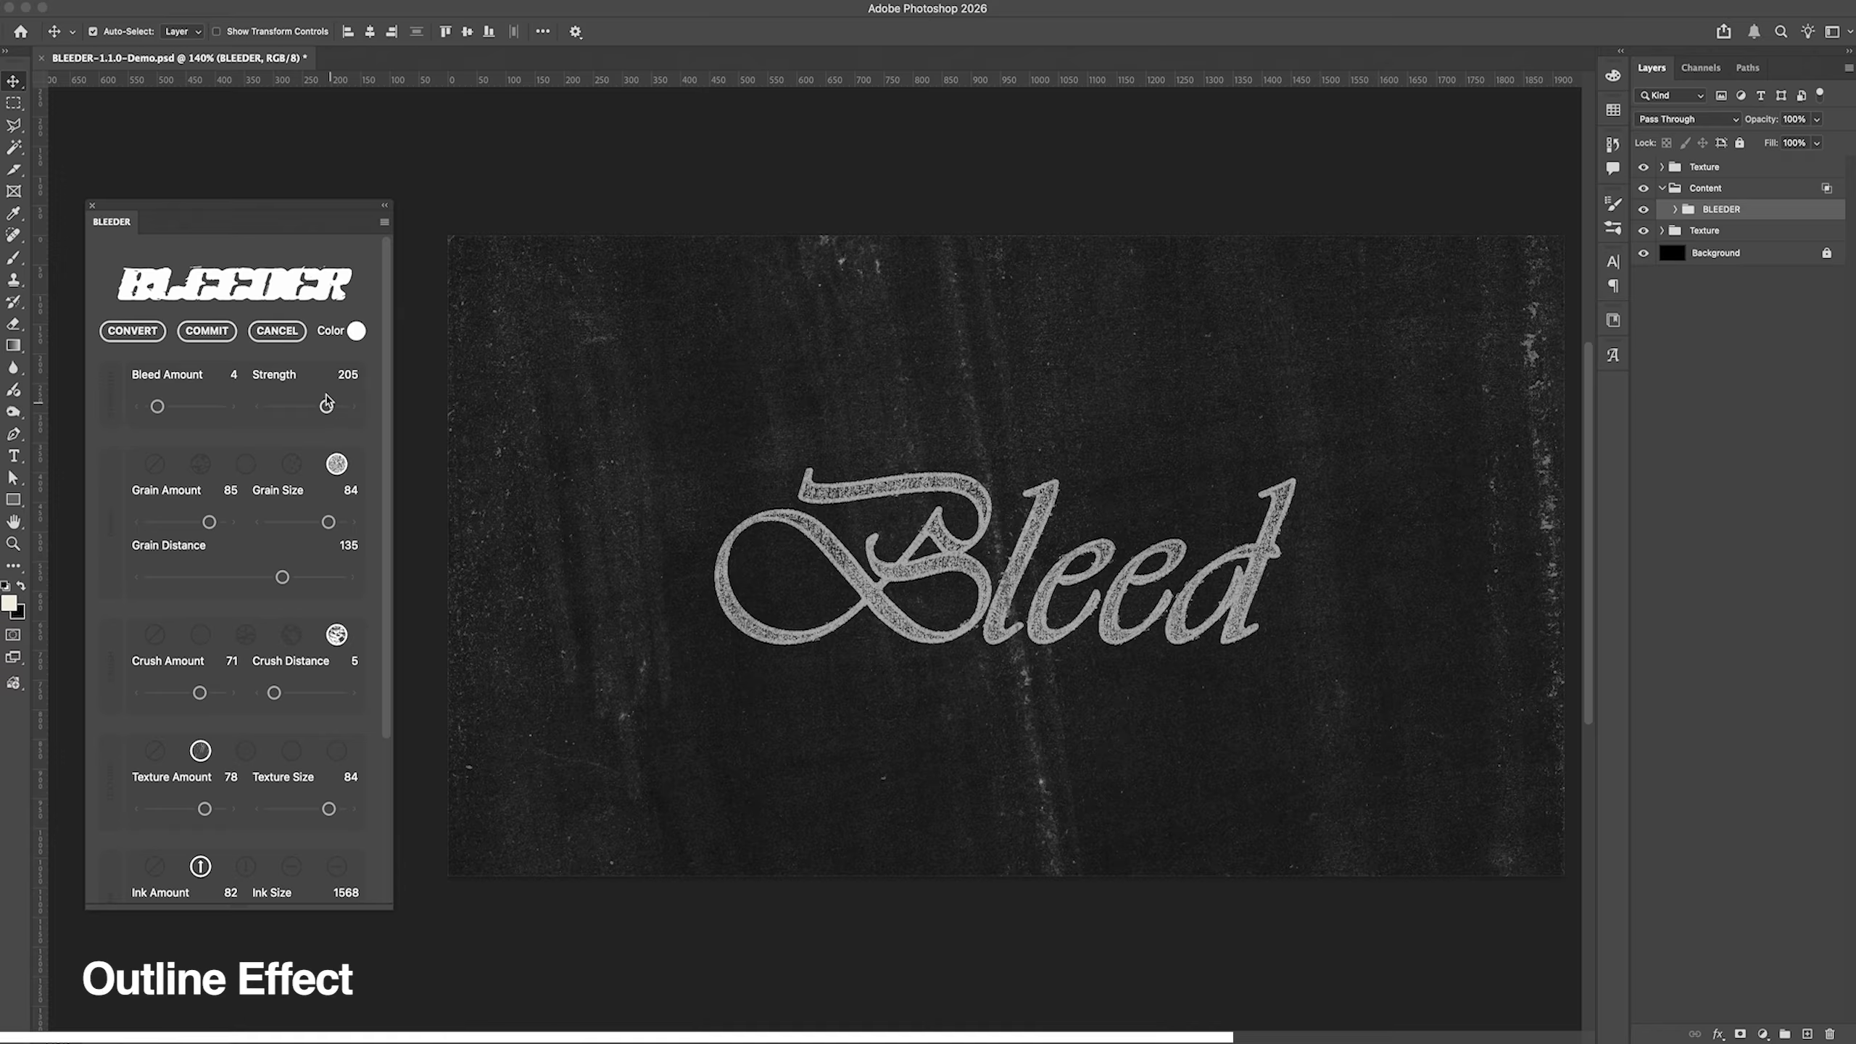
Step: Set Outline Size to 7 and Outline Amount to 11, testing amounts 10 and 20 along the way
{"action": "scroll", "coordinate": [199, 760], "scroll_direction": "down", "scroll_amount": 10}
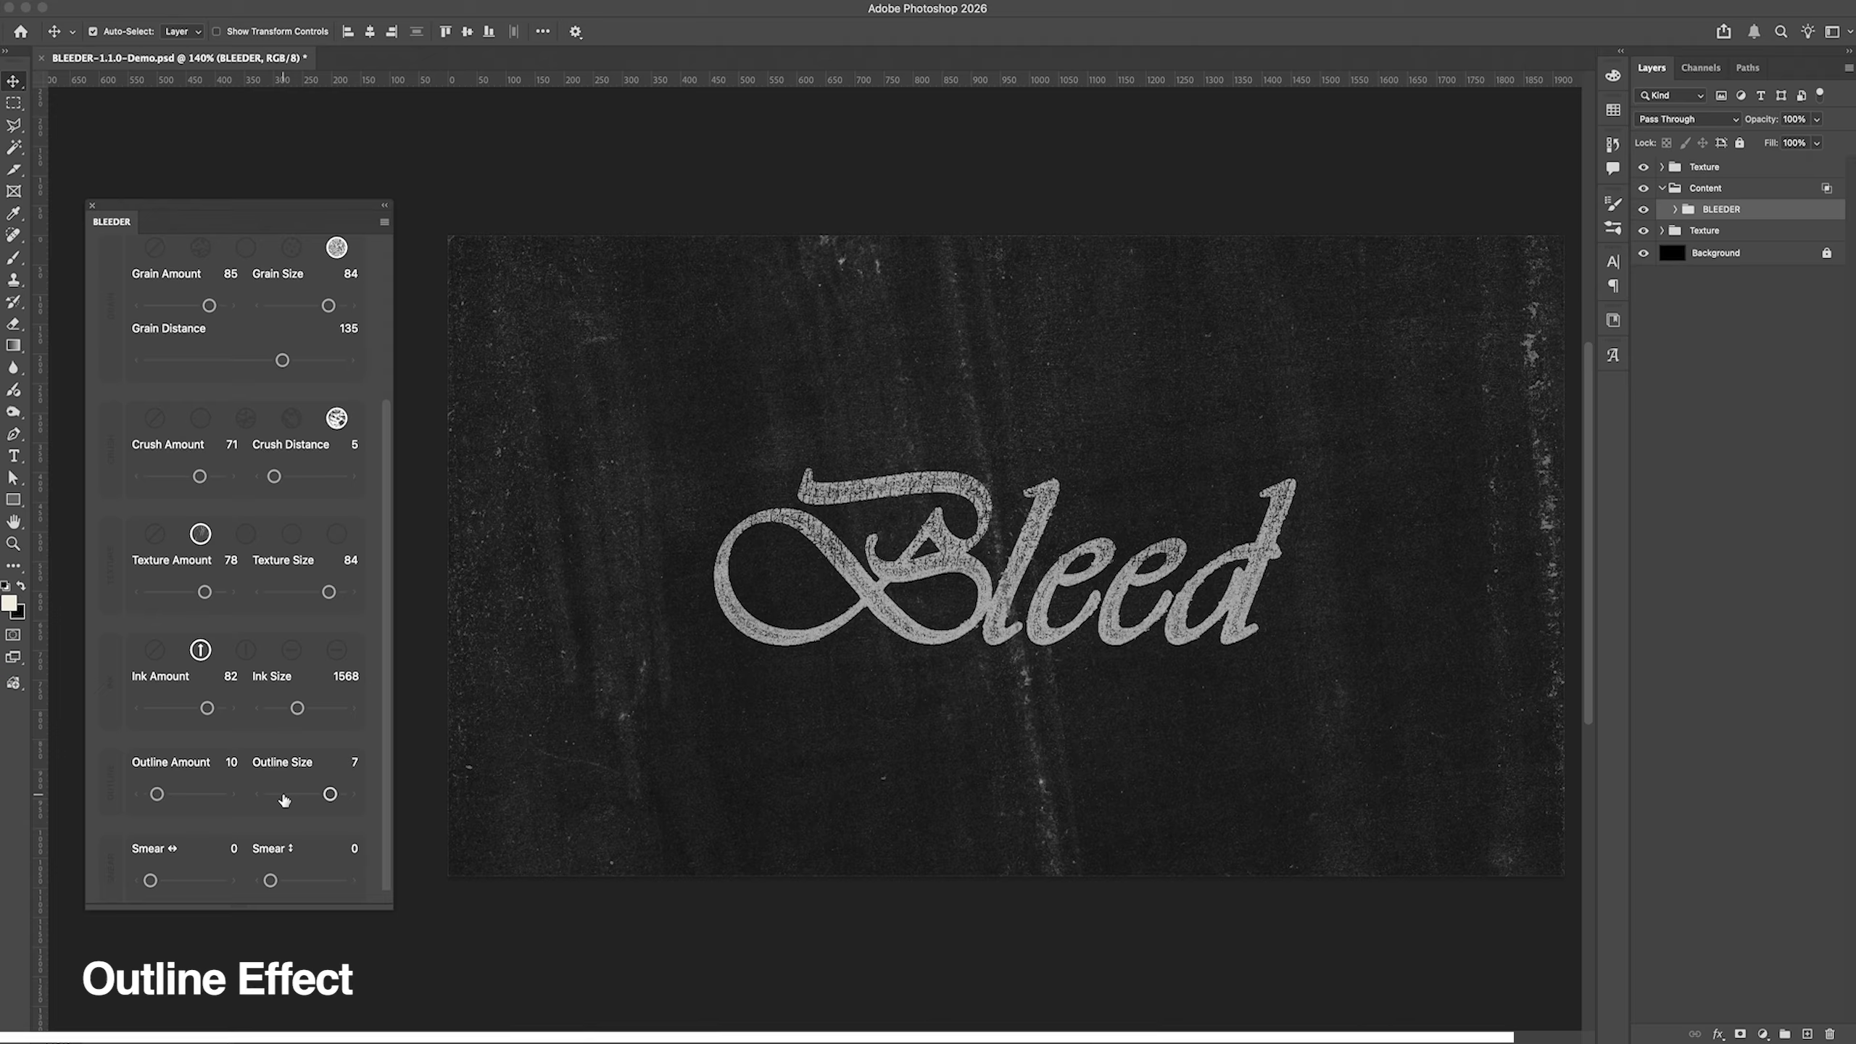
{"action": "left_click_drag", "start_coordinate": [157, 795], "coordinate": [166, 798]}
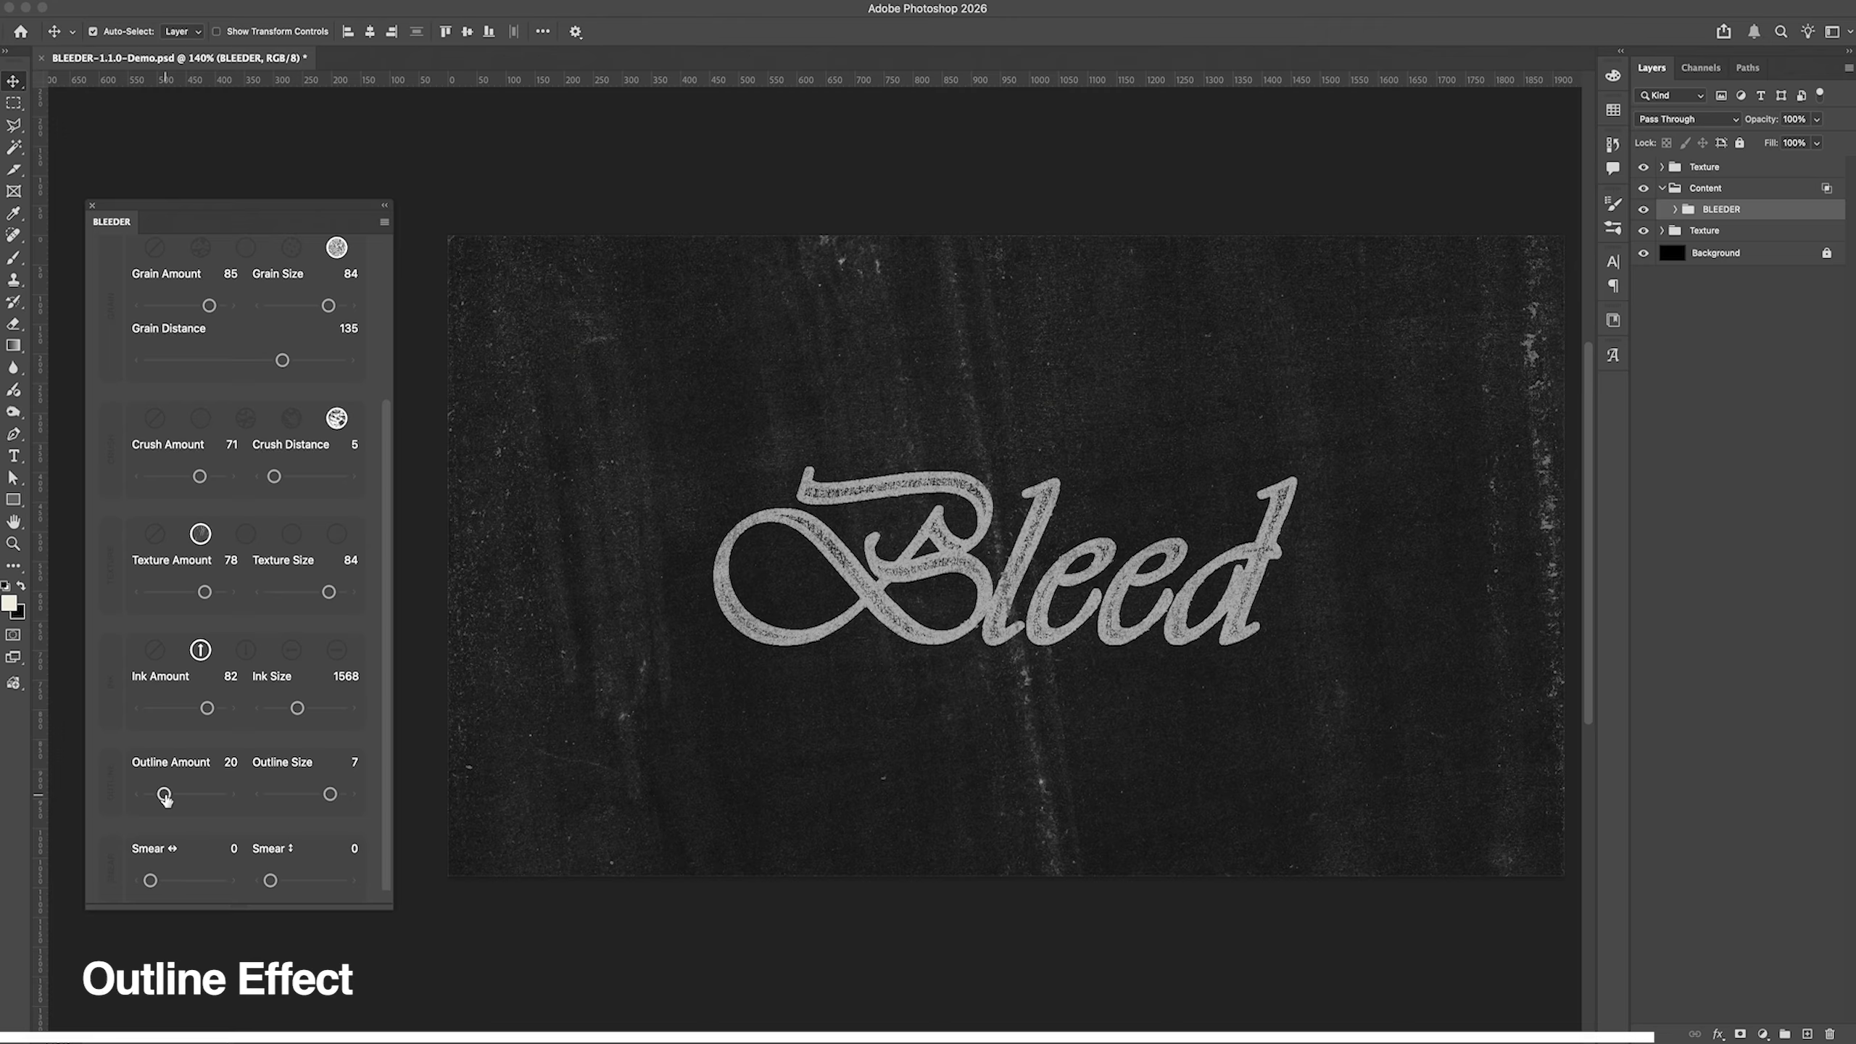
{"action": "left_click_drag", "start_coordinate": [165, 798], "coordinate": [161, 800]}
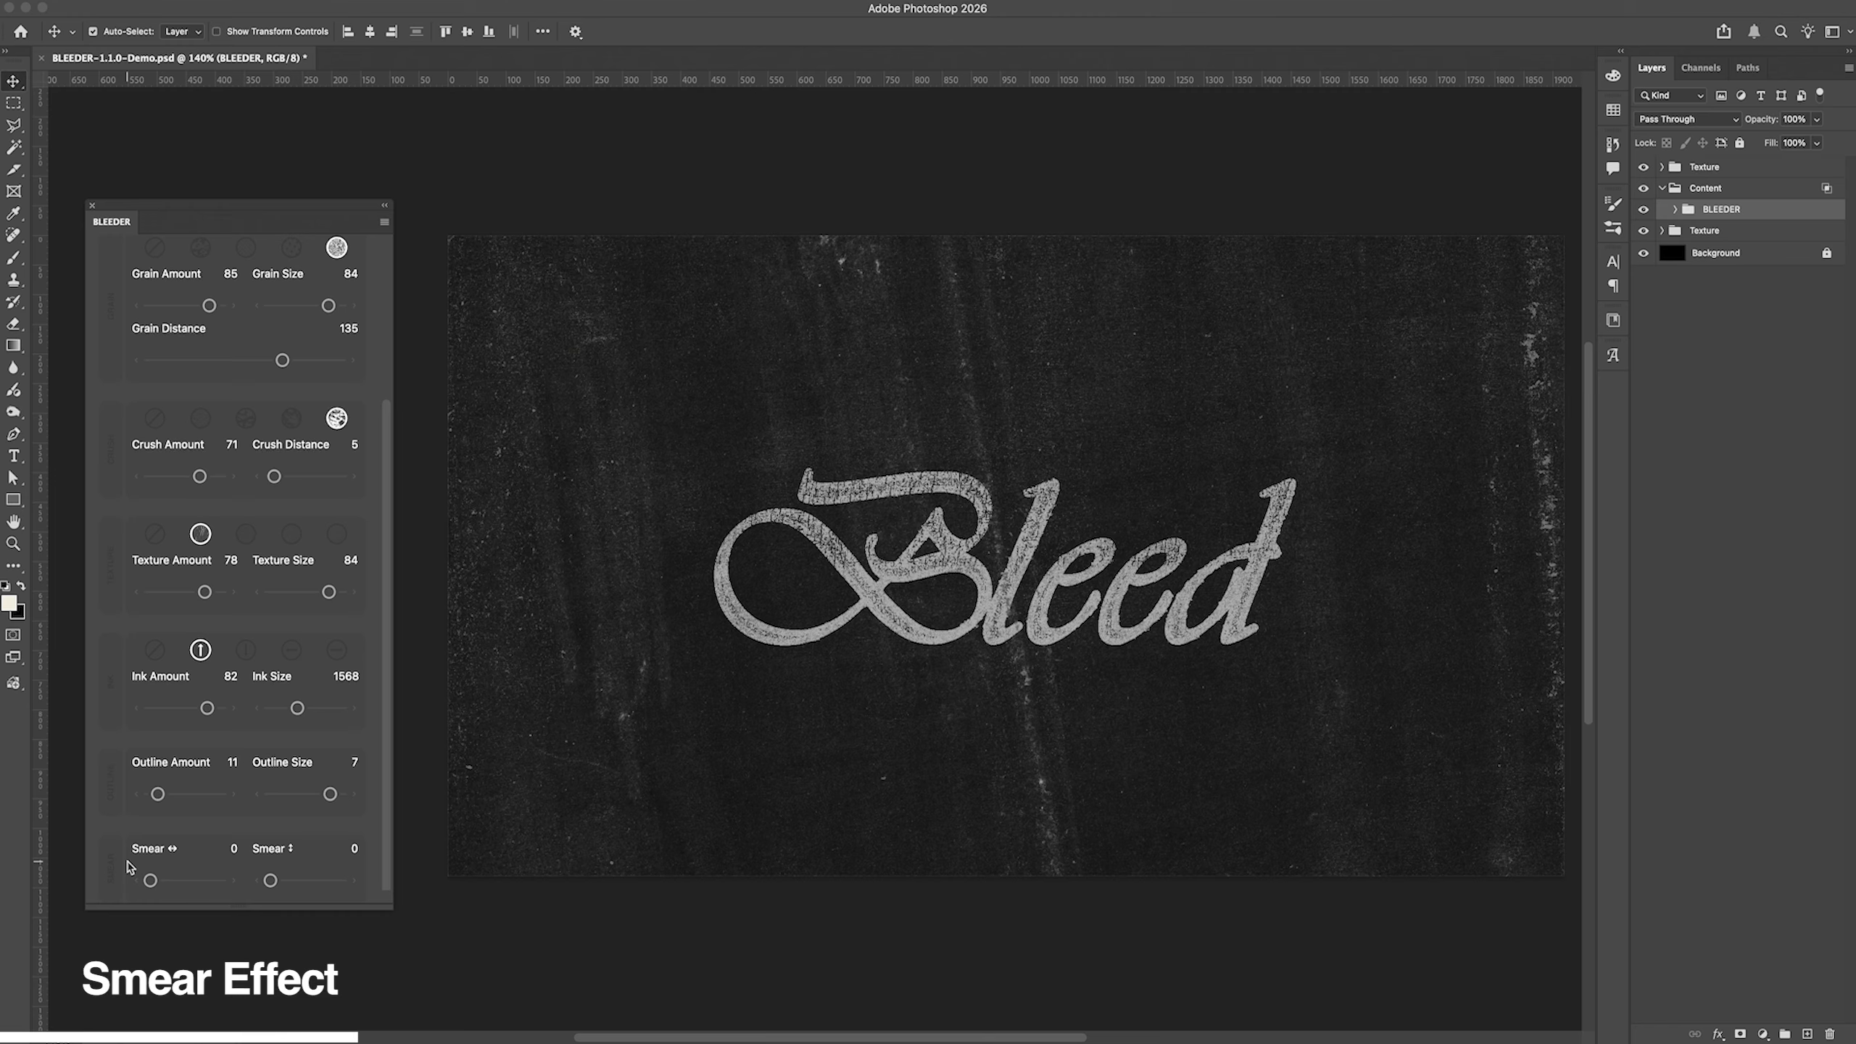
Step: Try horizontal Smear at 42 and 7 and vertical Smear at 59 and 50 on the Bleed lettering
{"action": "left_click_drag", "start_coordinate": [150, 881], "coordinate": [177, 881]}
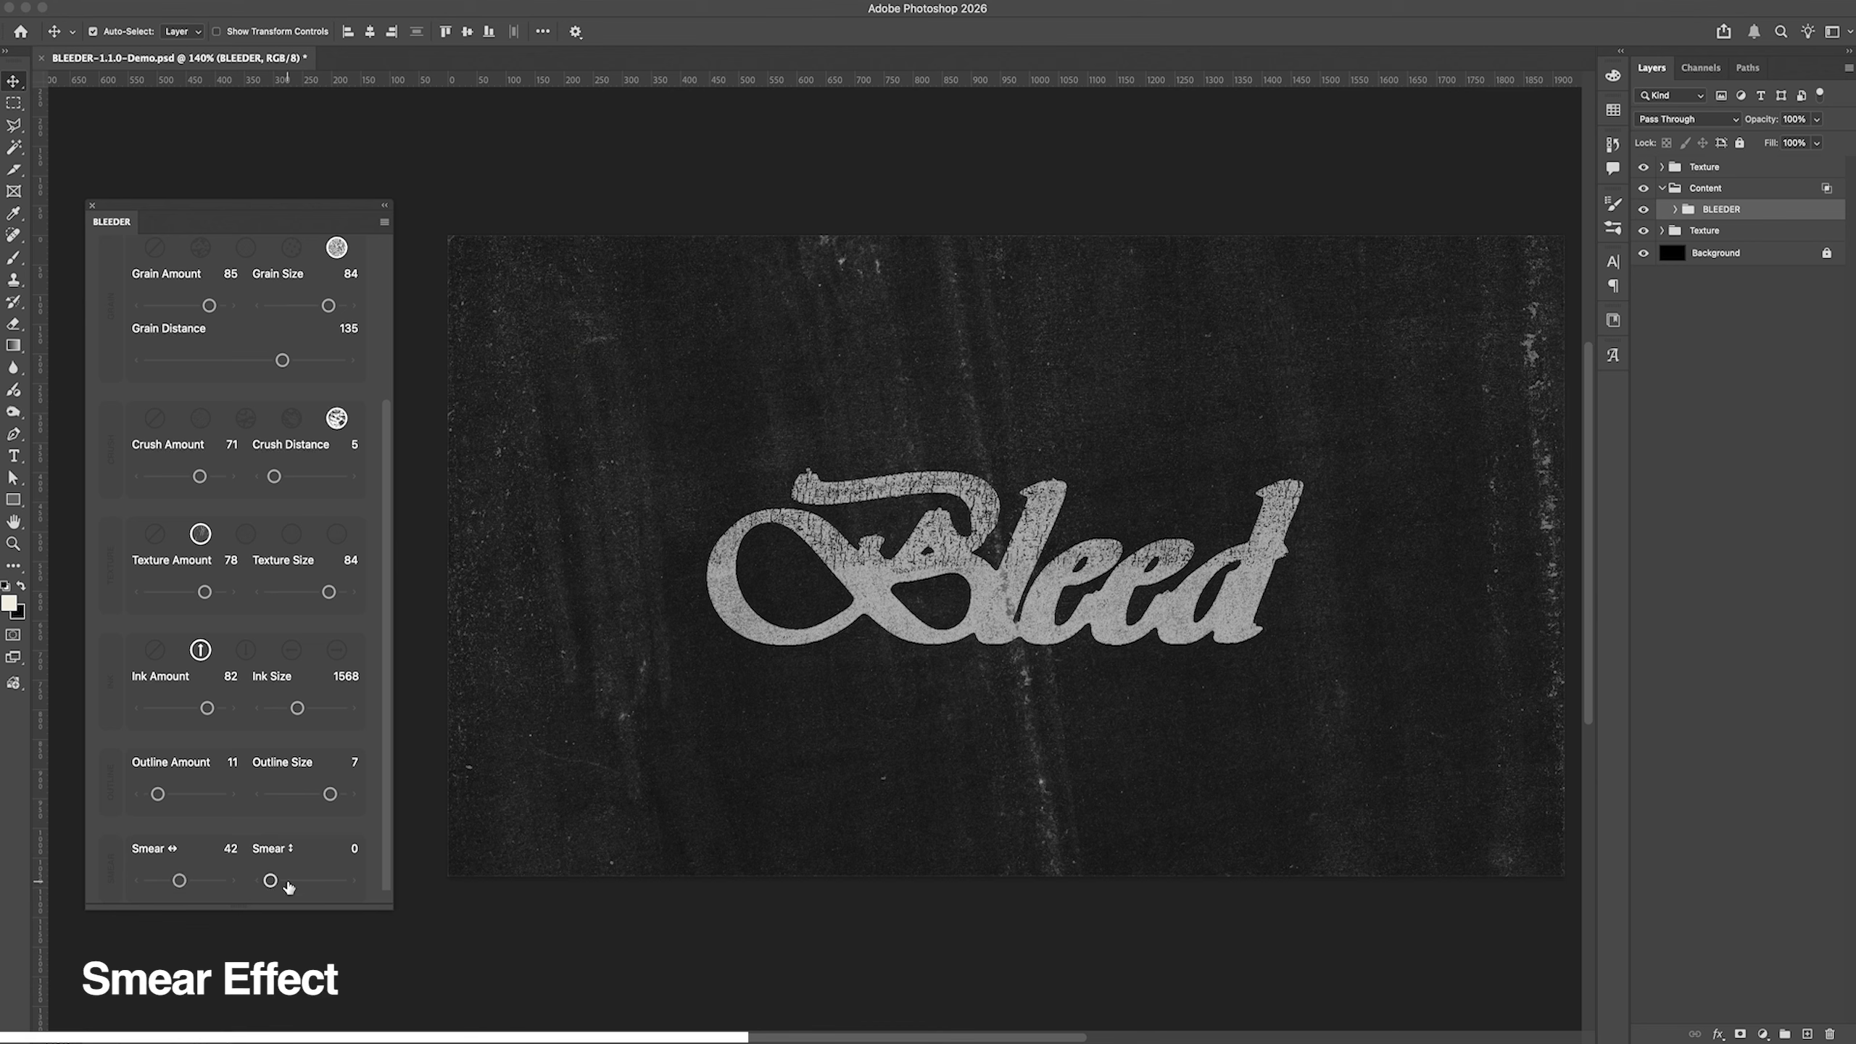
{"action": "left_click_drag", "start_coordinate": [274, 886], "coordinate": [314, 887]}
{"action": "left_click_drag", "start_coordinate": [180, 881], "coordinate": [154, 883]}
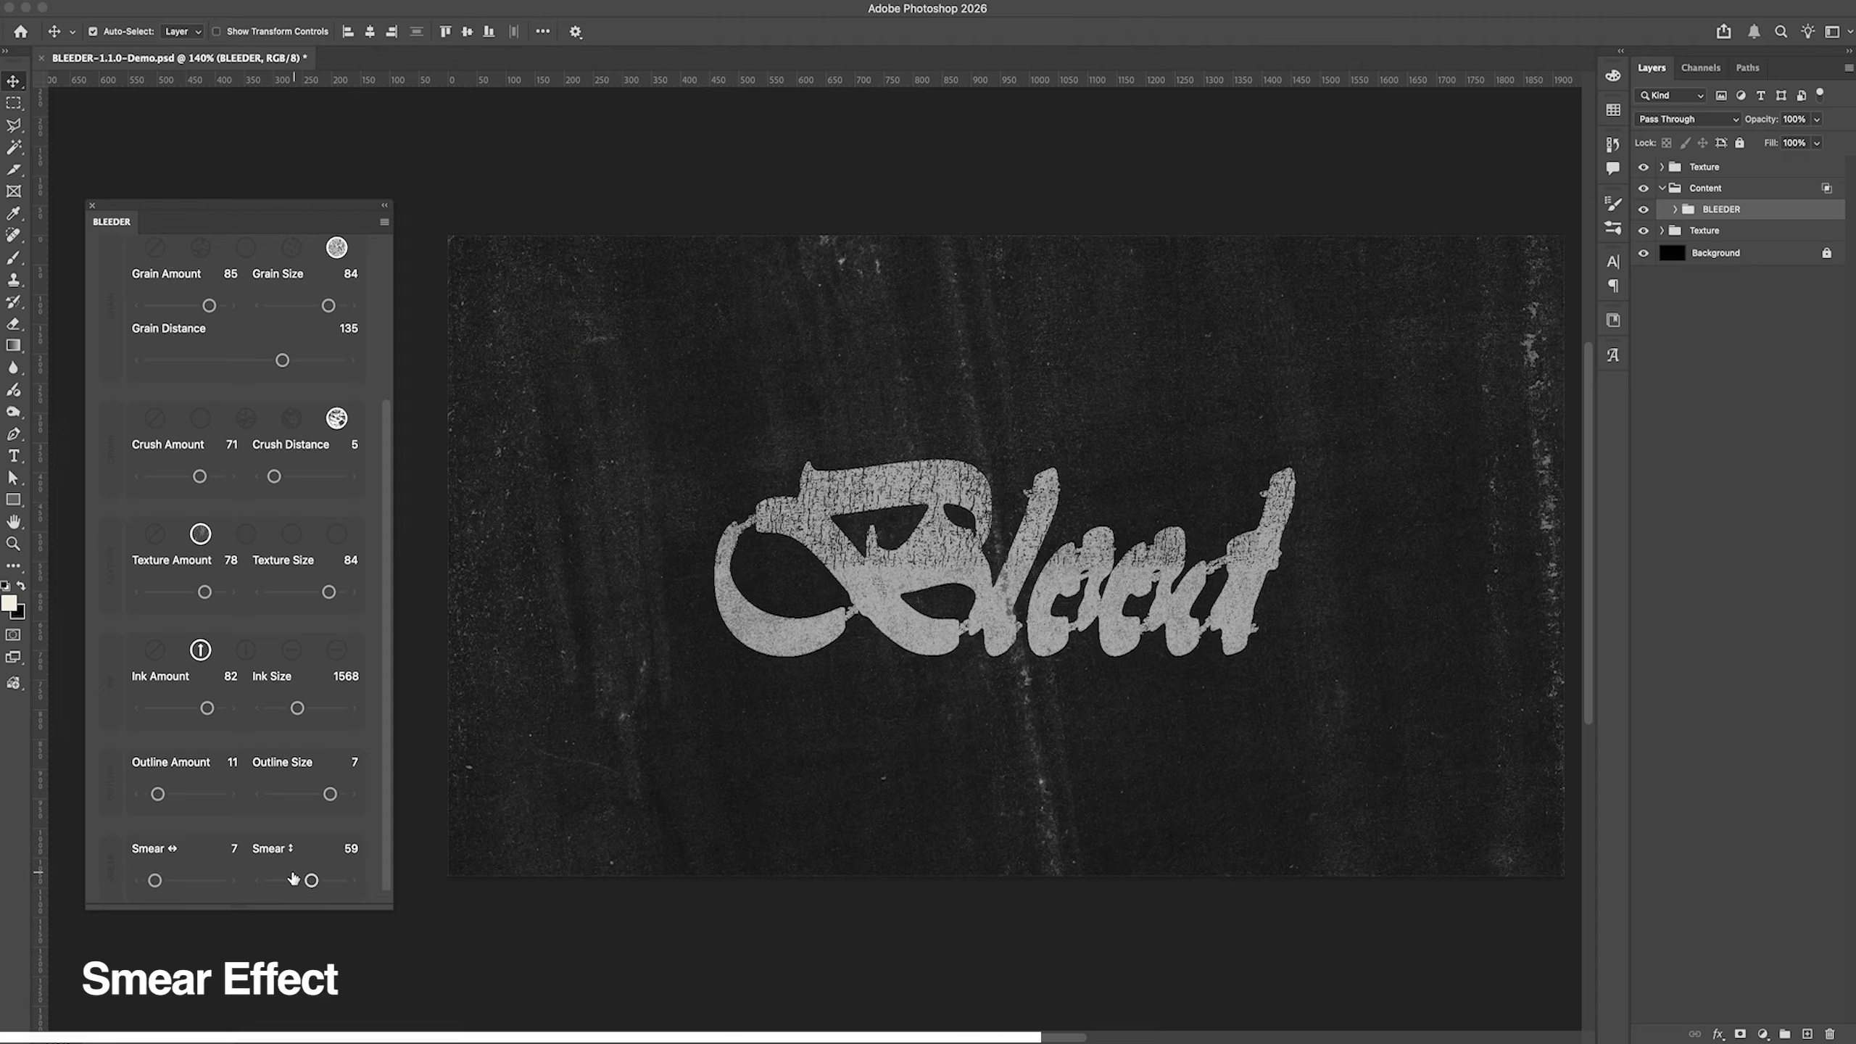
{"action": "left_click_drag", "start_coordinate": [311, 881], "coordinate": [305, 884]}
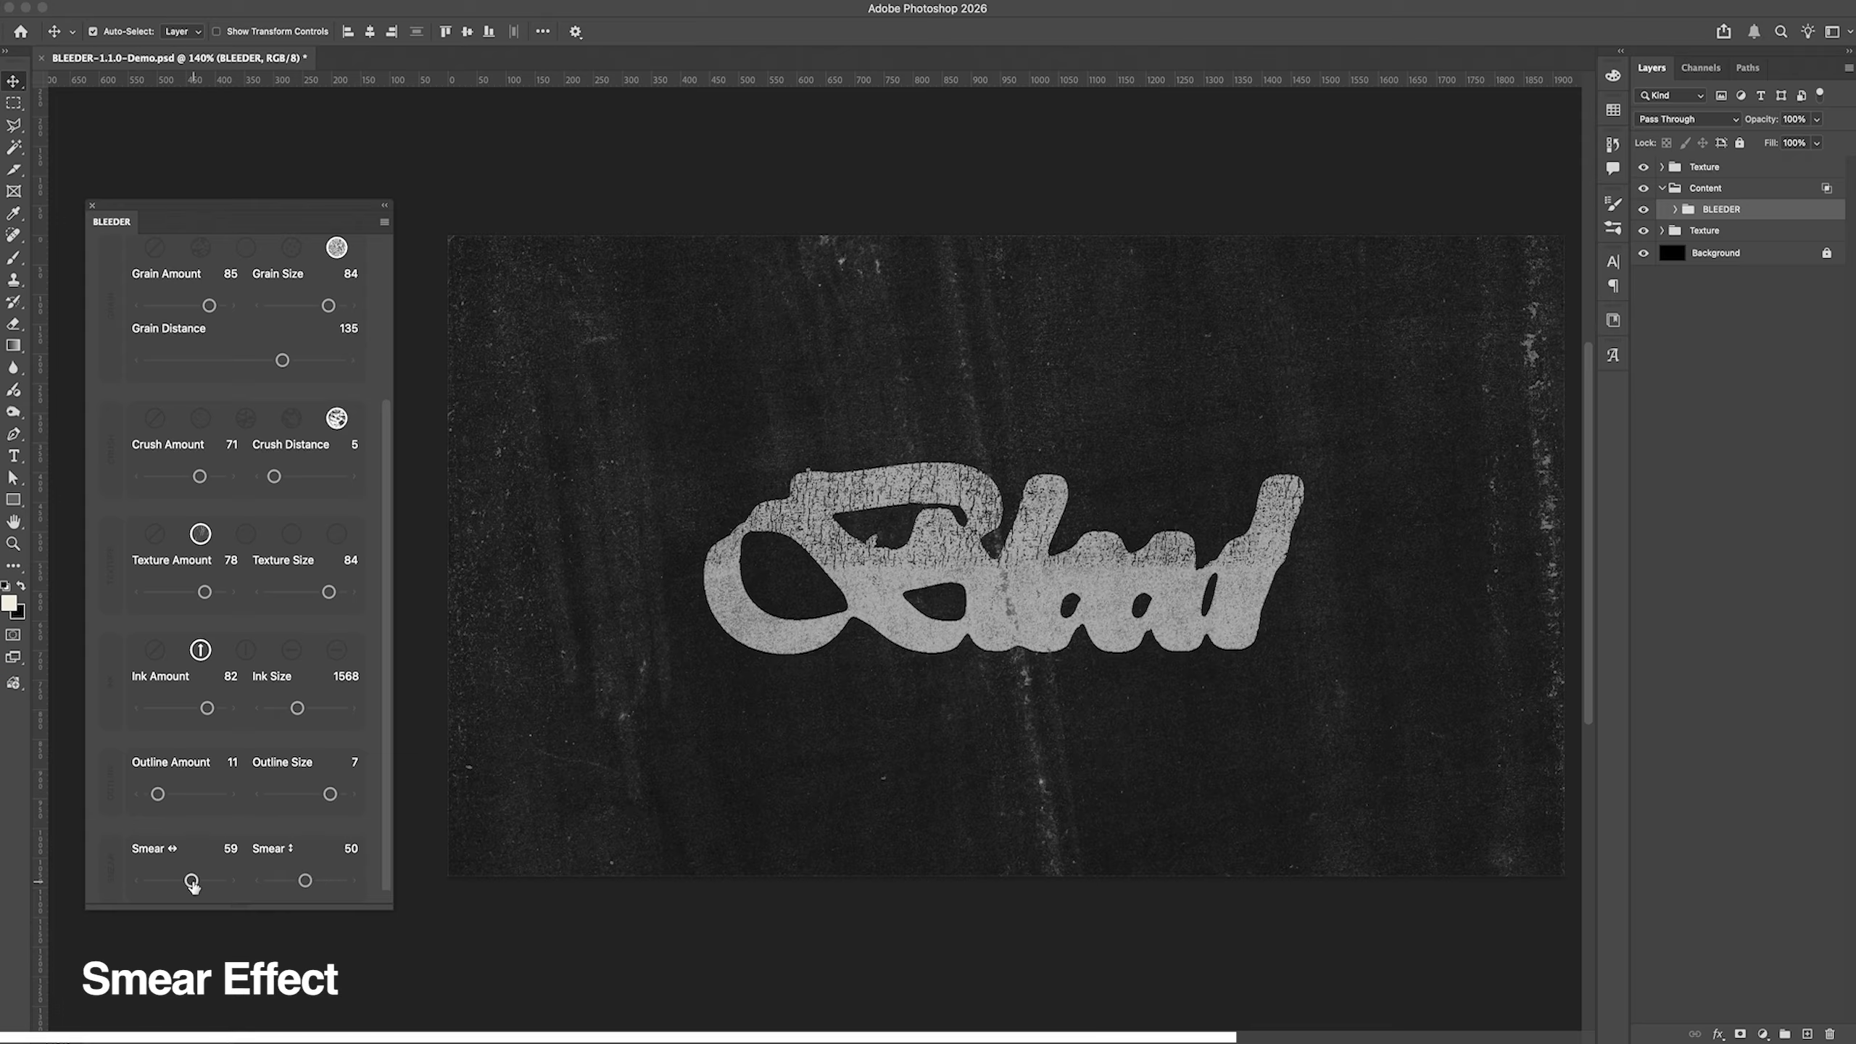
Step: Set the lettering's horizontal Smear to 2 and its vertical Smear to 13
{"action": "left_click_drag", "start_coordinate": [155, 882], "coordinate": [149, 885]}
{"action": "left_click_drag", "start_coordinate": [305, 881], "coordinate": [280, 884]}
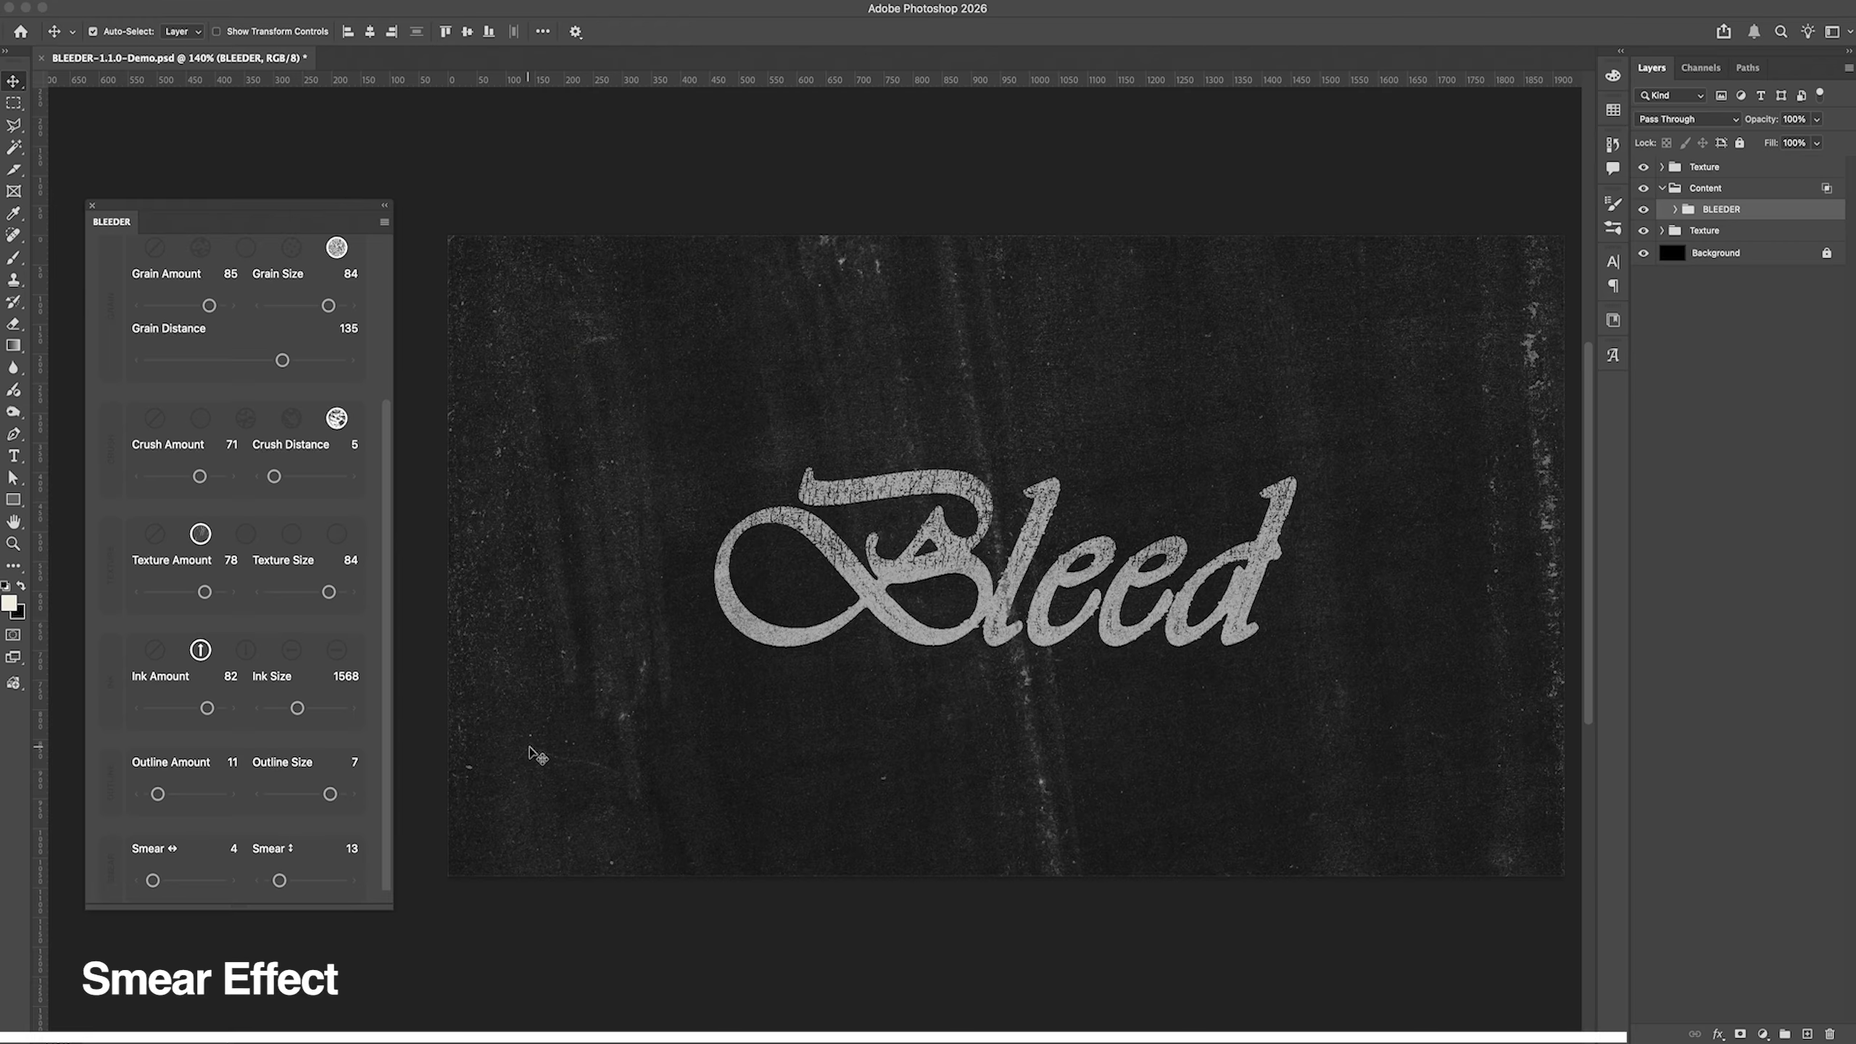
{"action": "left_click_drag", "start_coordinate": [144, 878], "coordinate": [149, 880]}
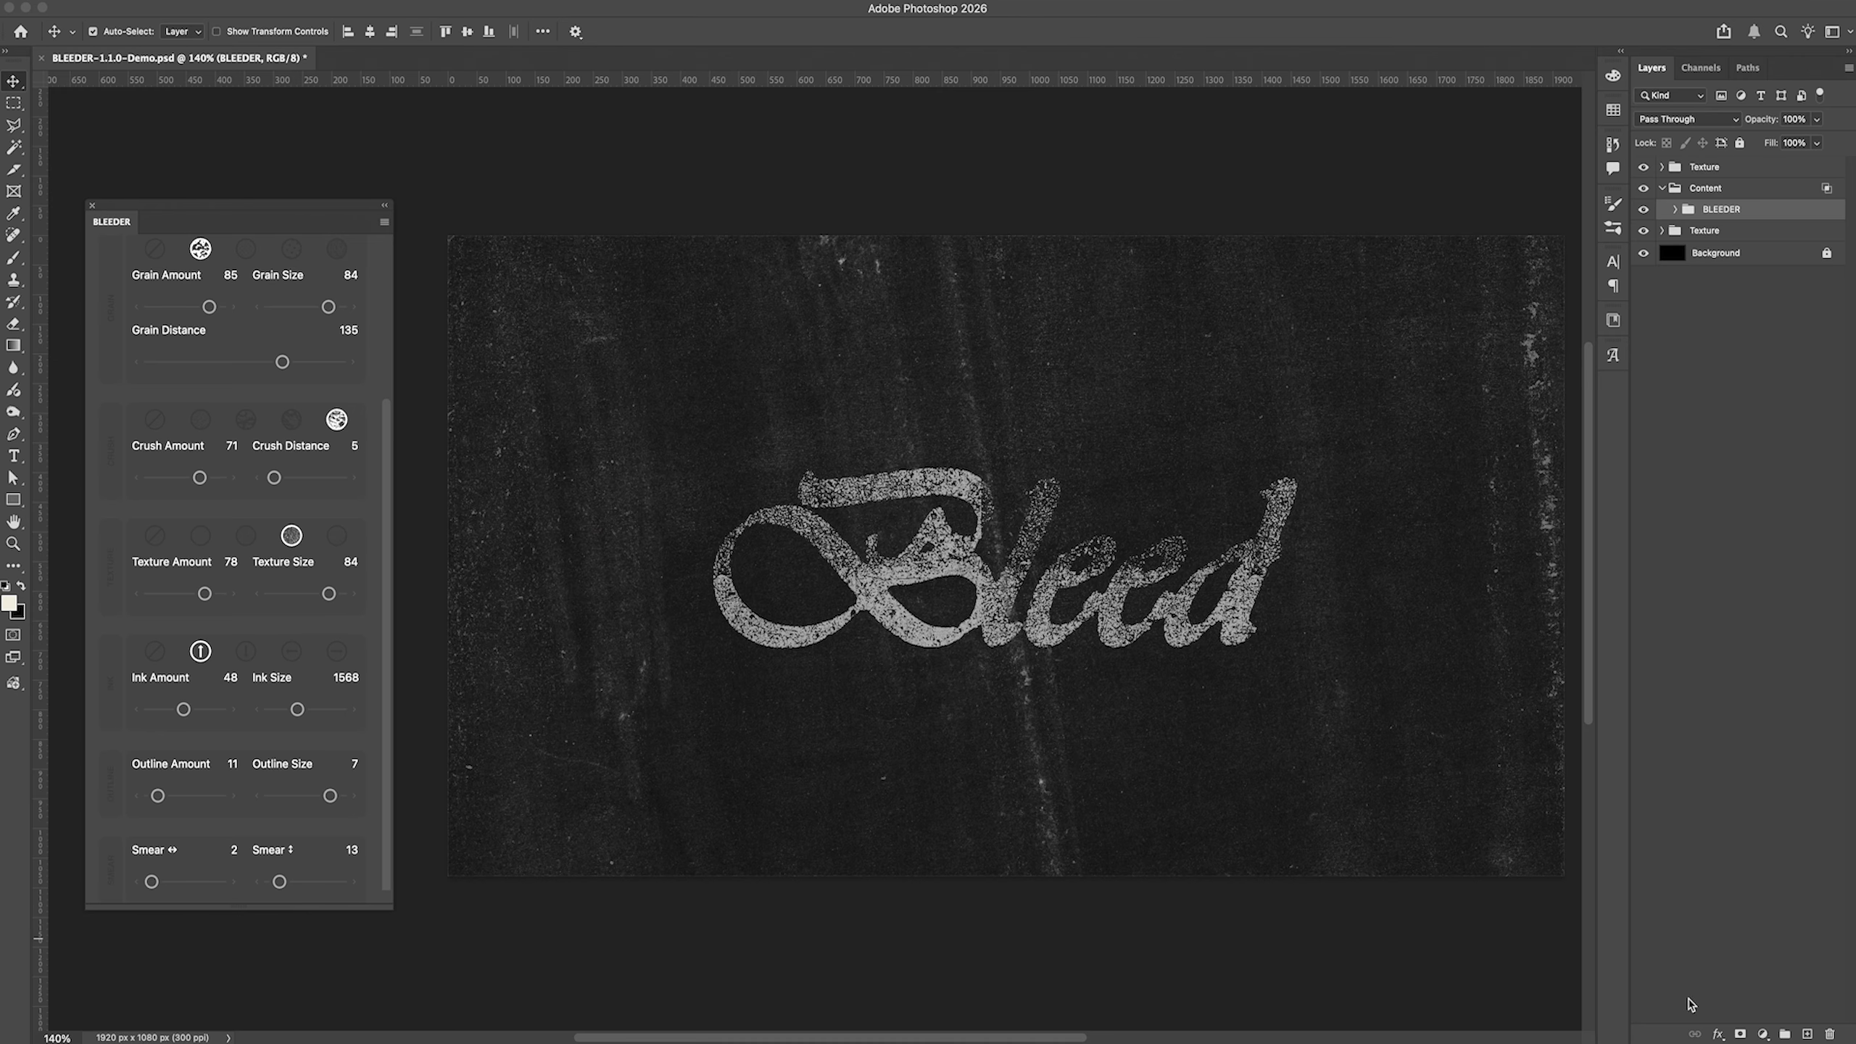
Step: Add an Outer Glow layer effect to the BLEEDER group
{"action": "left_click", "coordinate": [1719, 1034]}
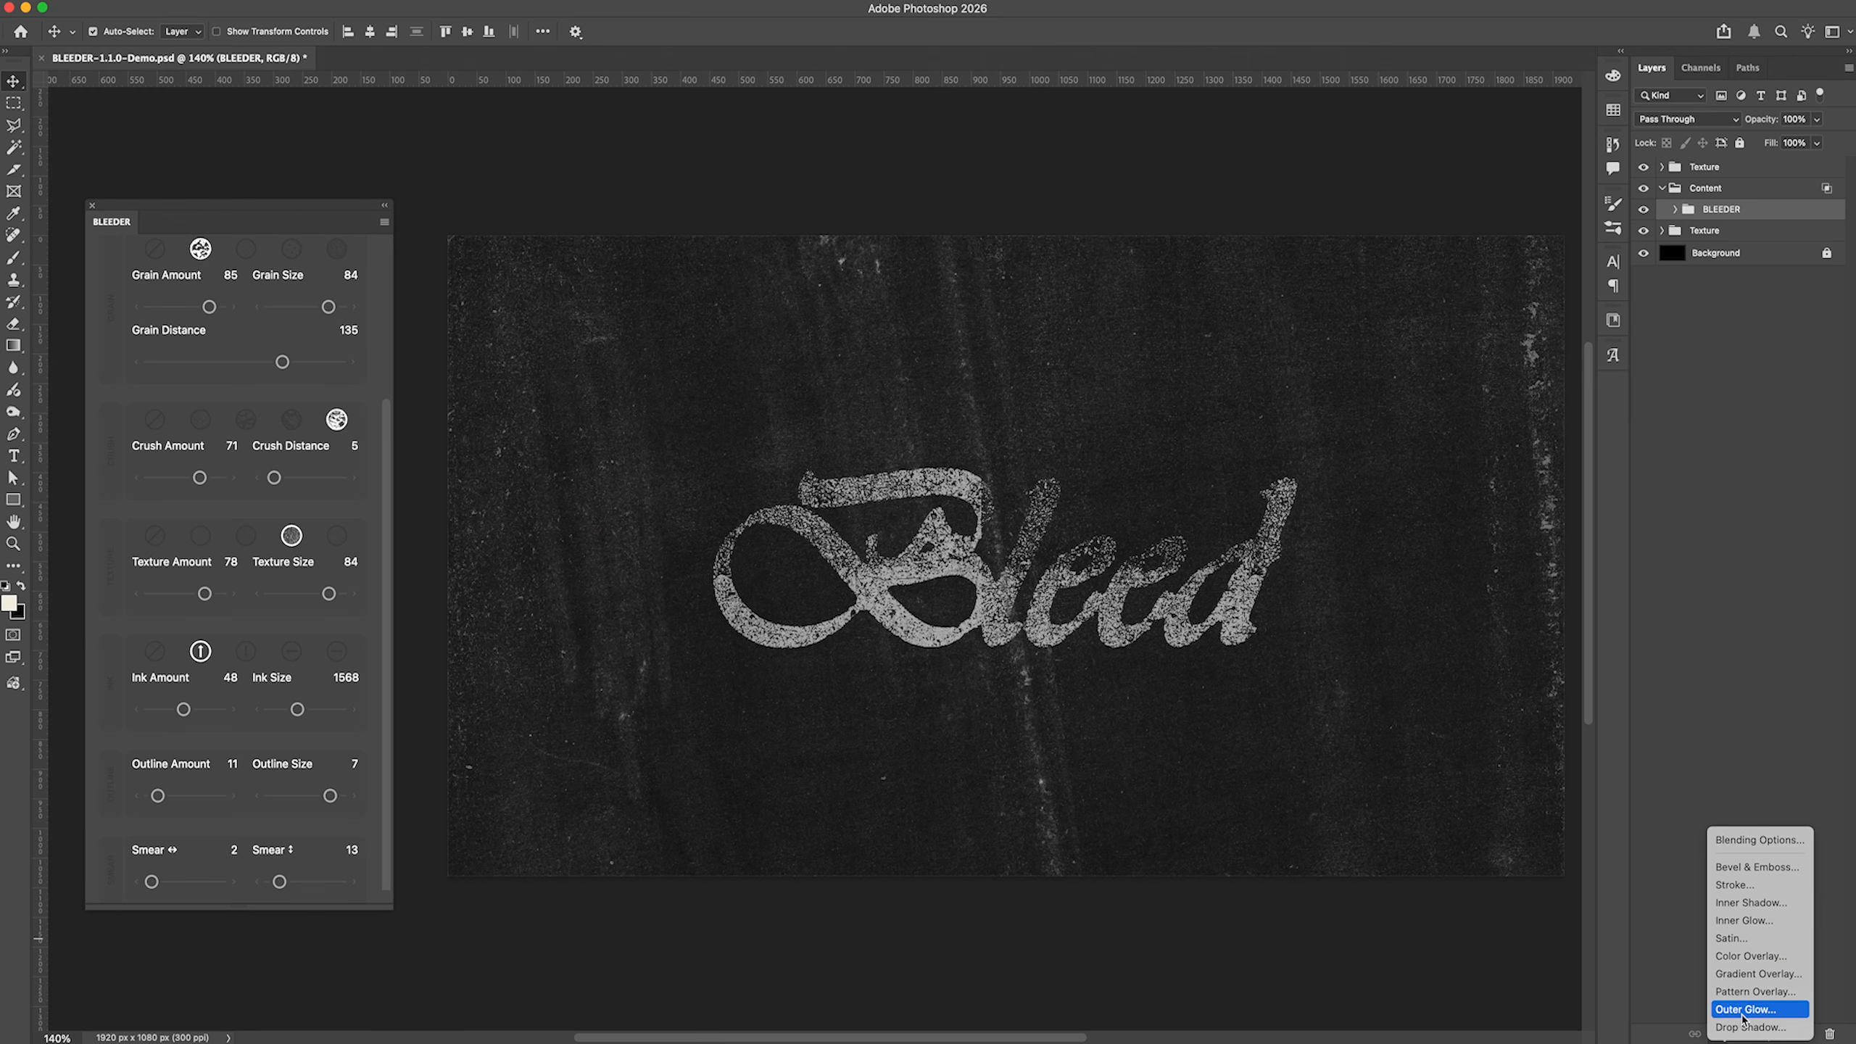
{"action": "left_click", "coordinate": [1755, 995]}
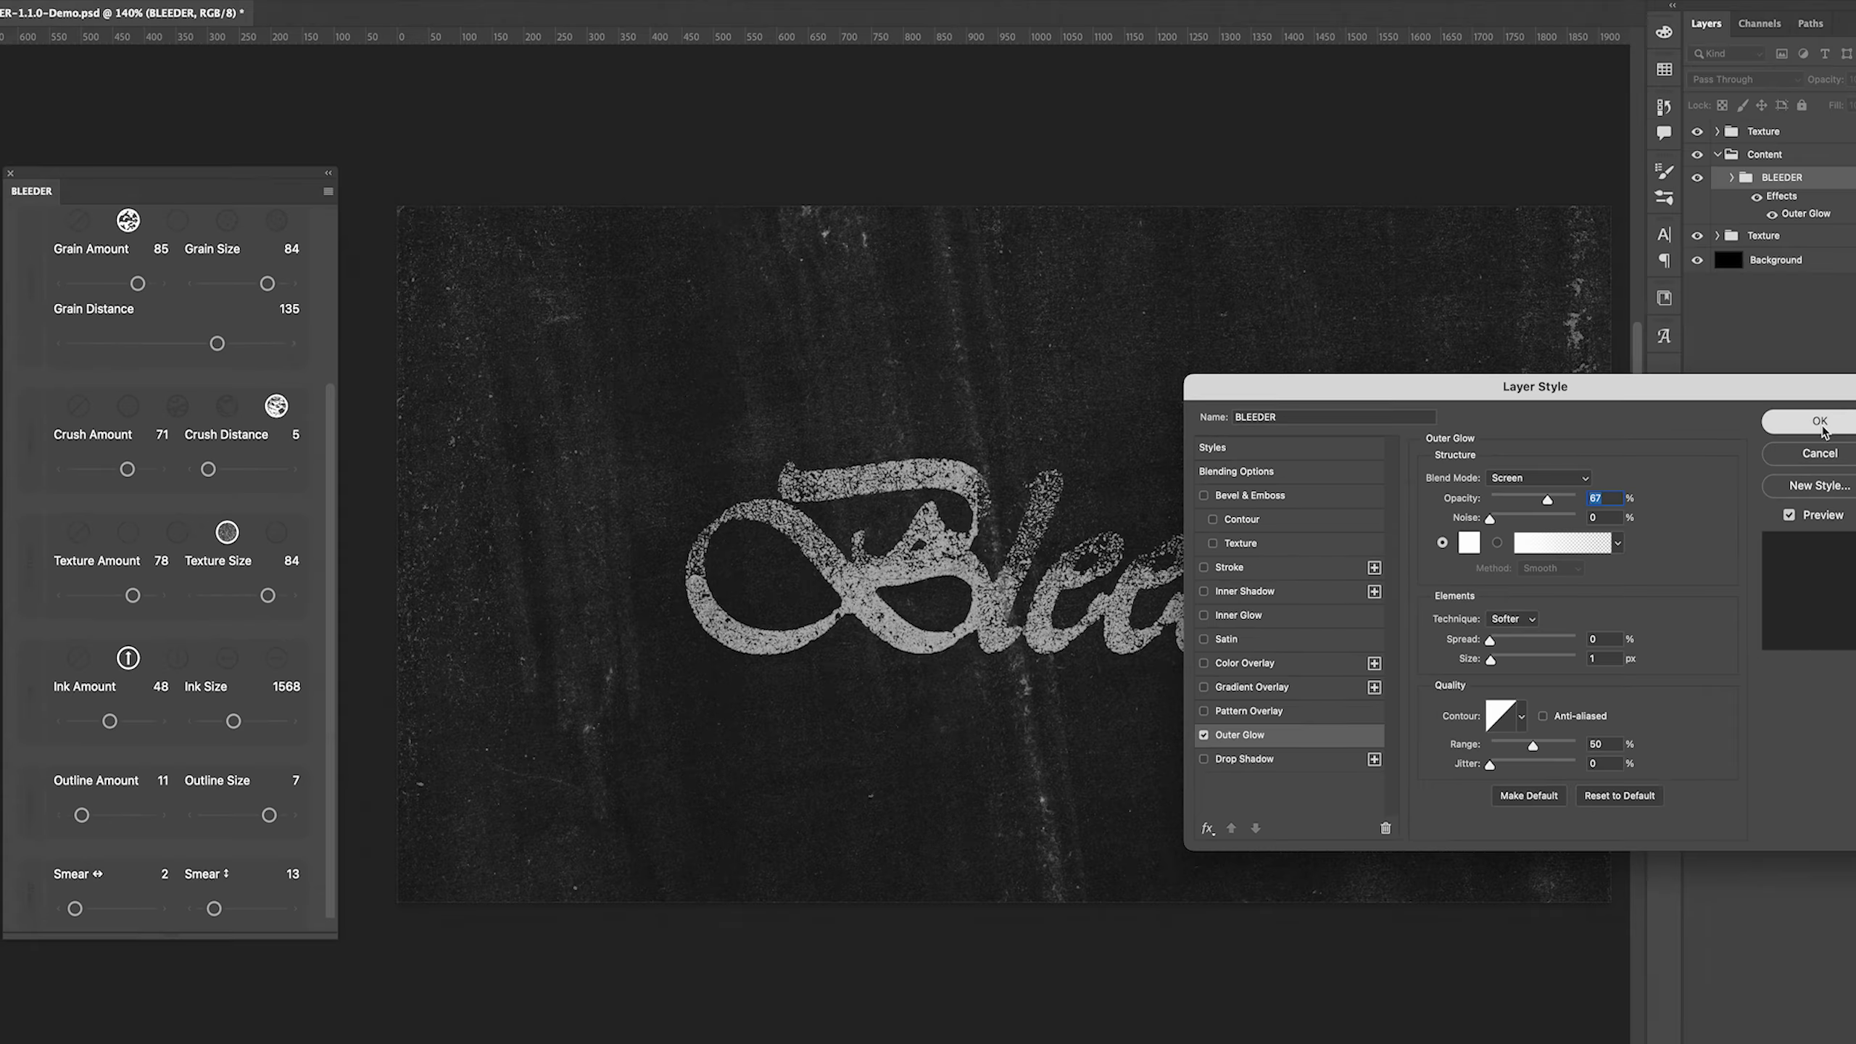
{"action": "left_click", "coordinate": [1823, 424]}
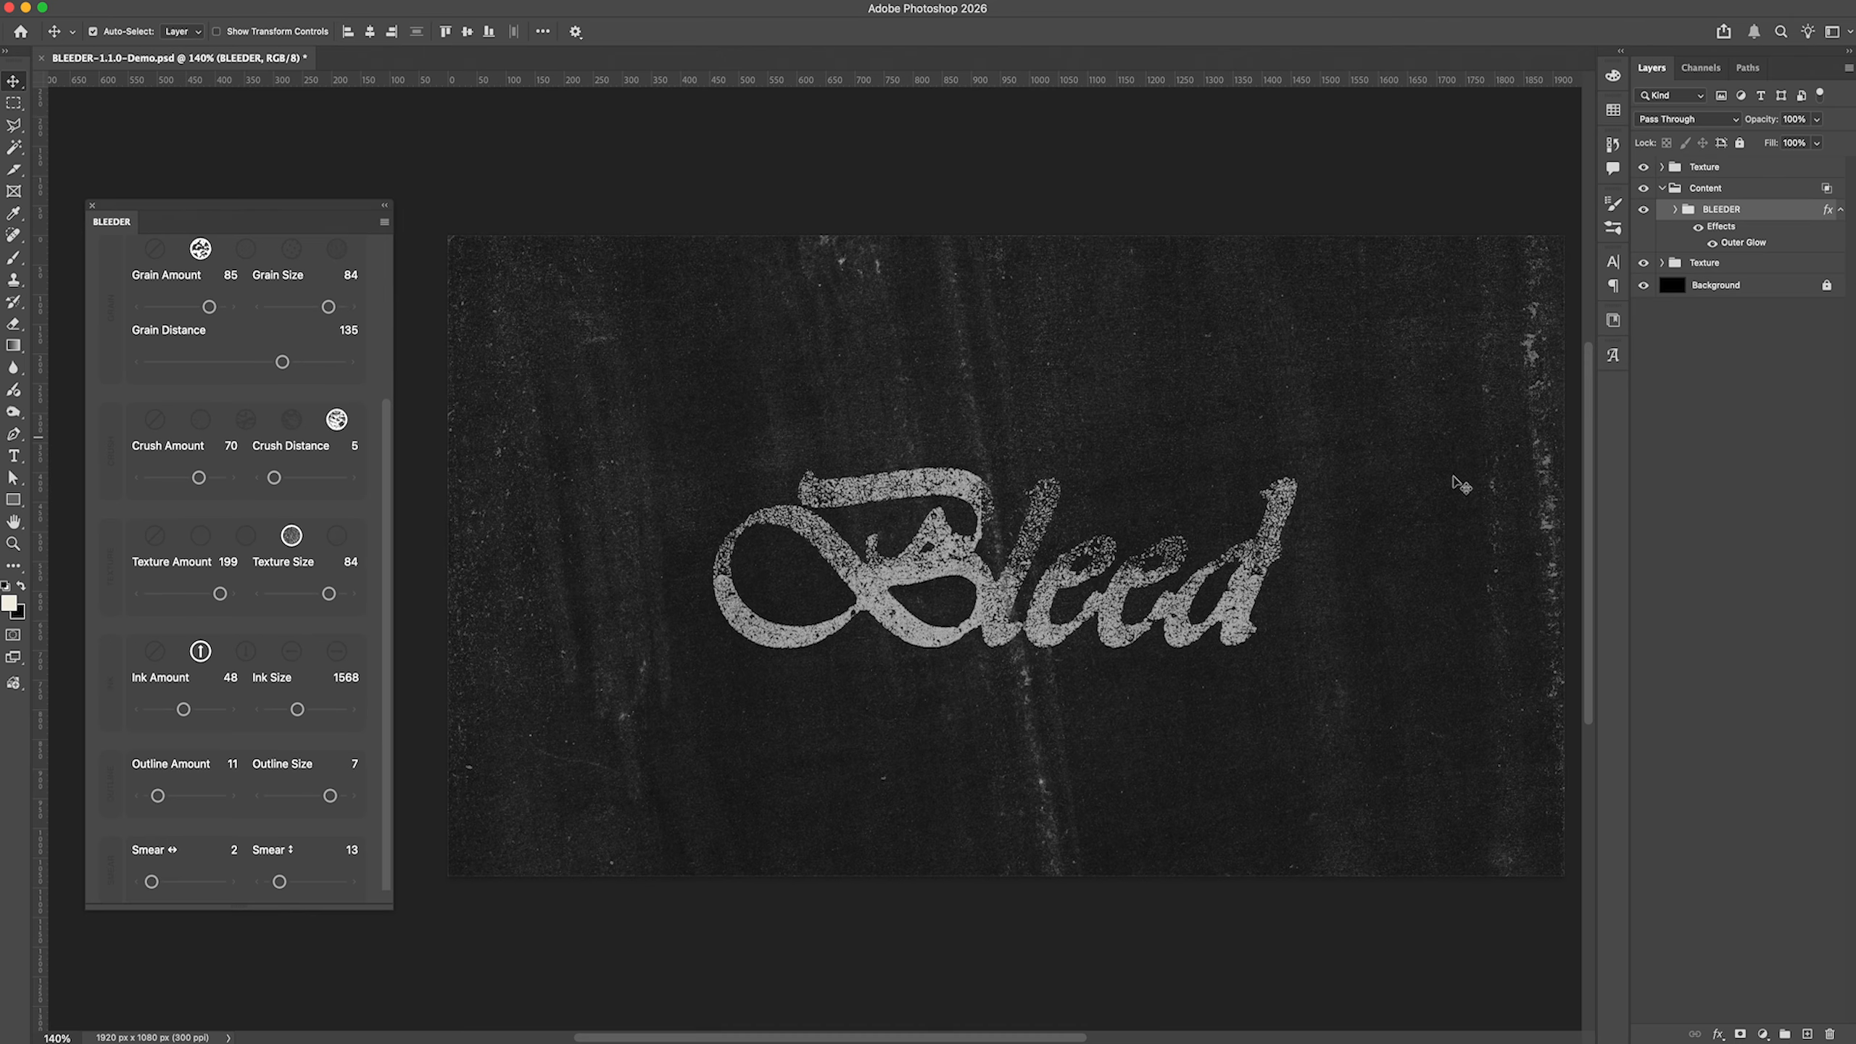
Step: Set the lettering's Texture Amount to 45, trying 52 along the way
{"action": "scroll", "coordinate": [1328, 557], "scroll_direction": "left", "scroll_amount": 2}
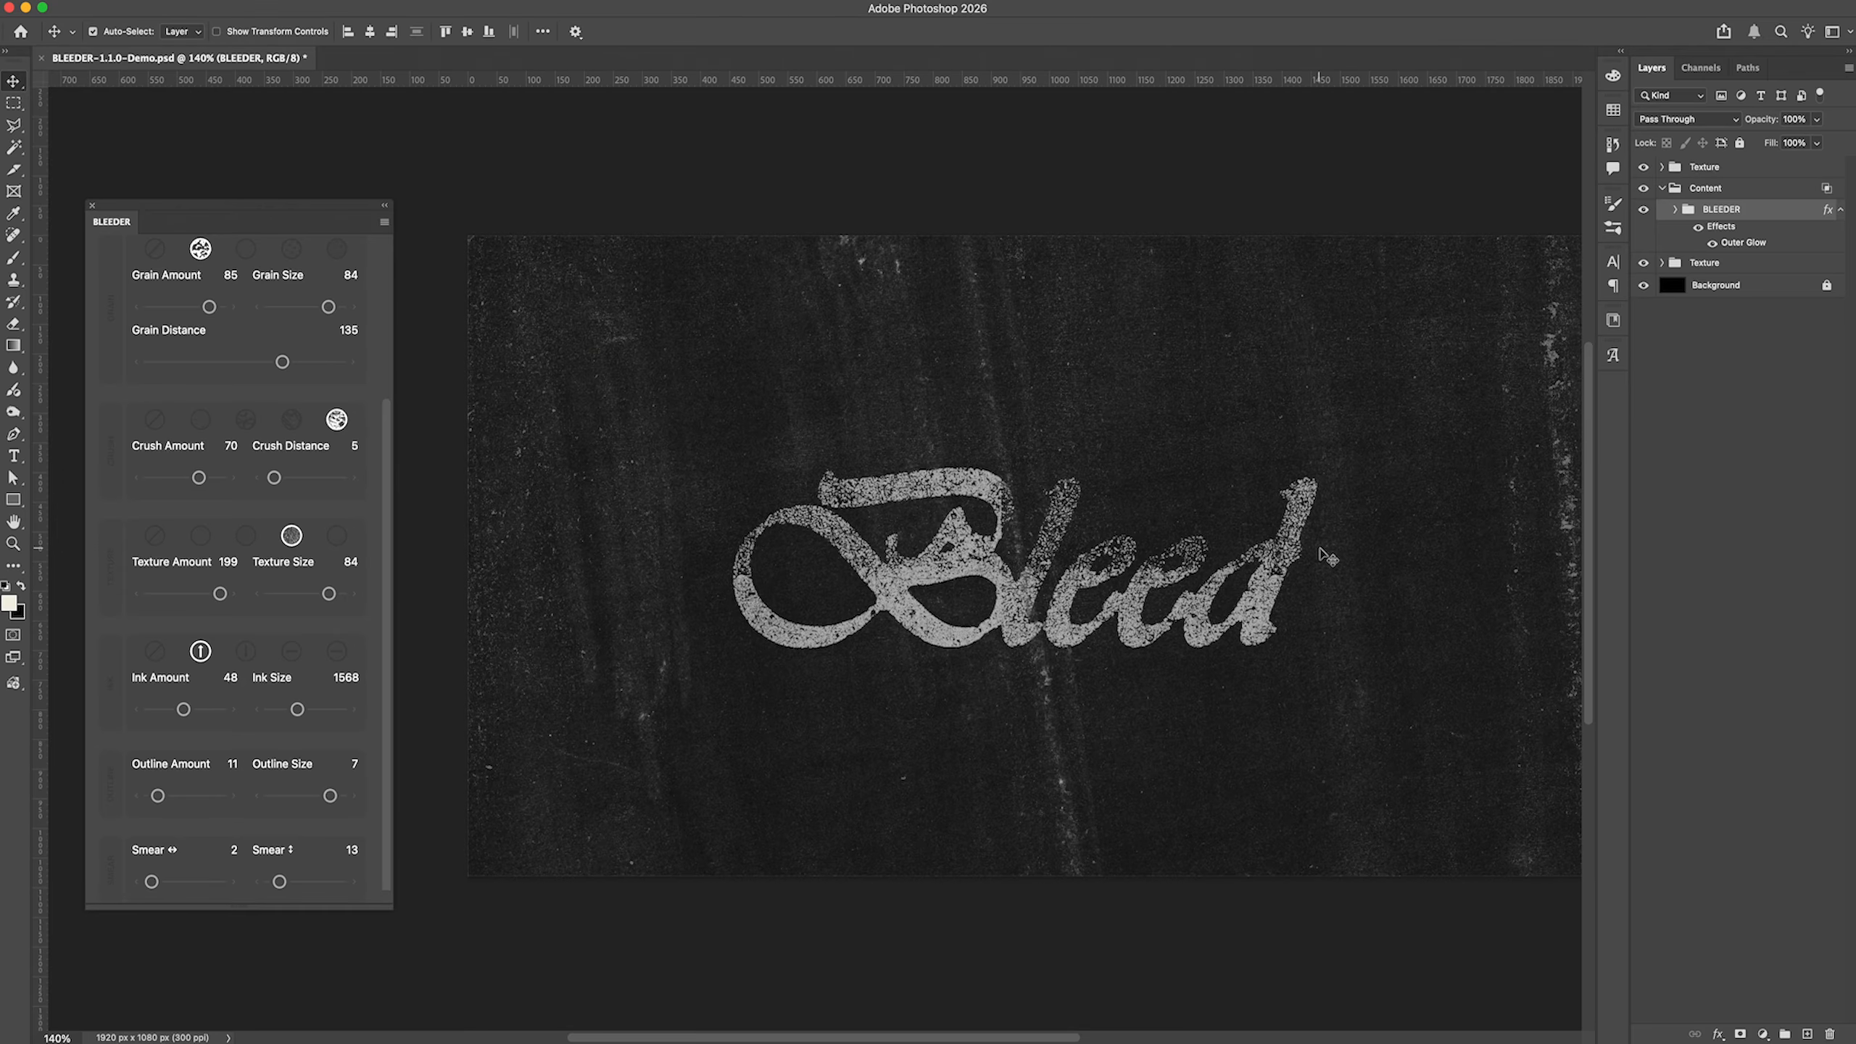
{"action": "scroll", "coordinate": [1329, 557], "scroll_direction": "right", "scroll_amount": 2}
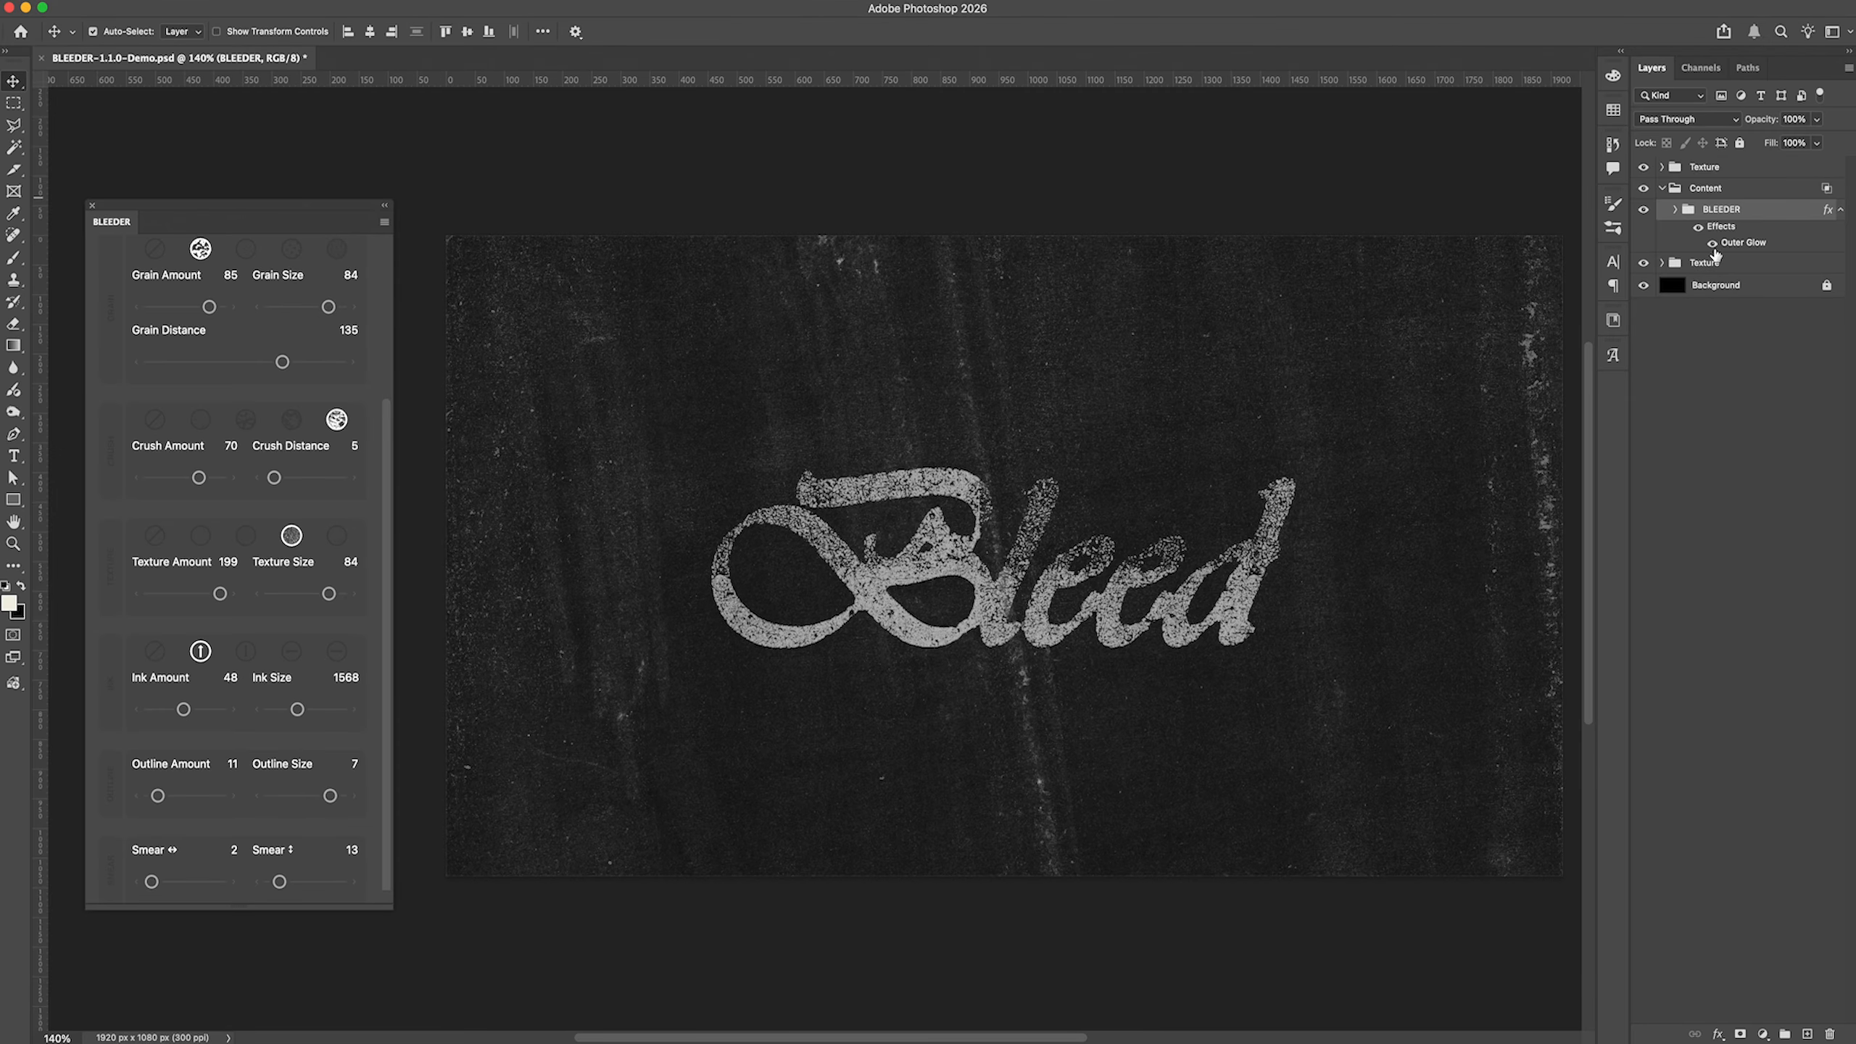
{"action": "left_click", "coordinate": [188, 594]}
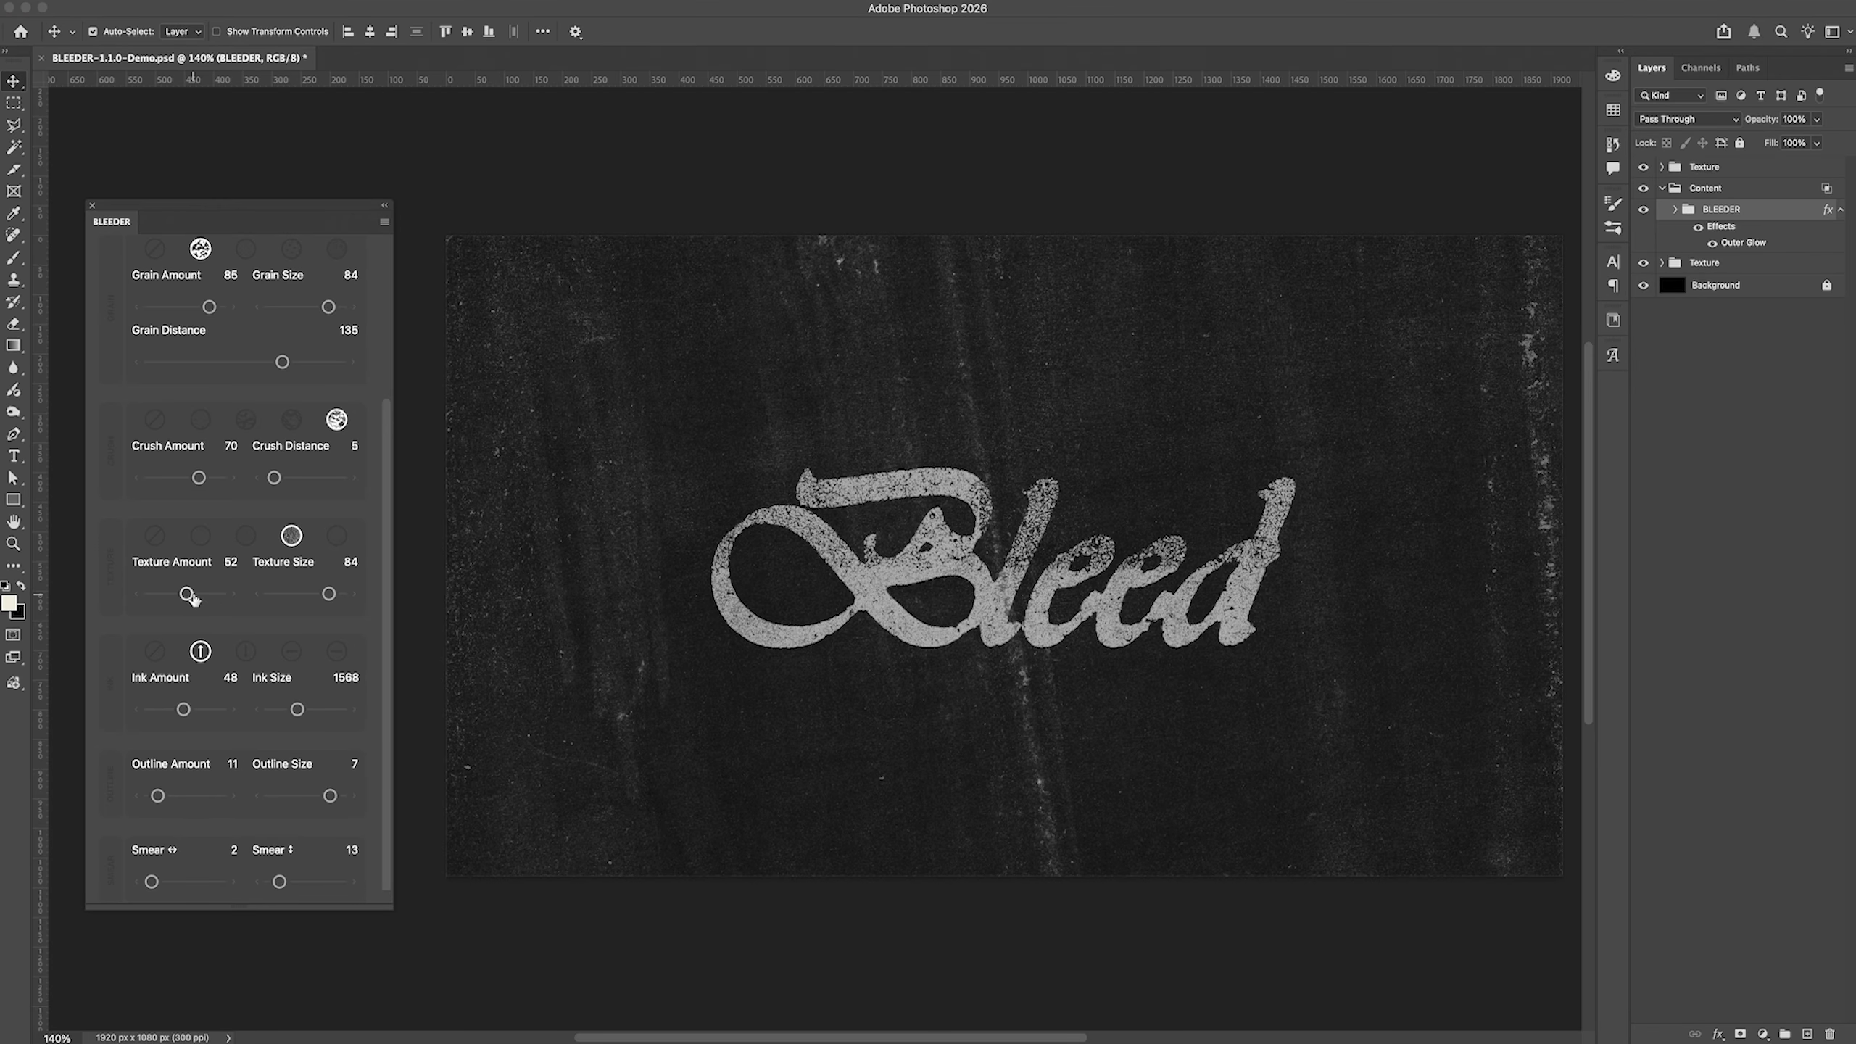
{"action": "left_click_drag", "start_coordinate": [188, 595], "coordinate": [183, 595]}
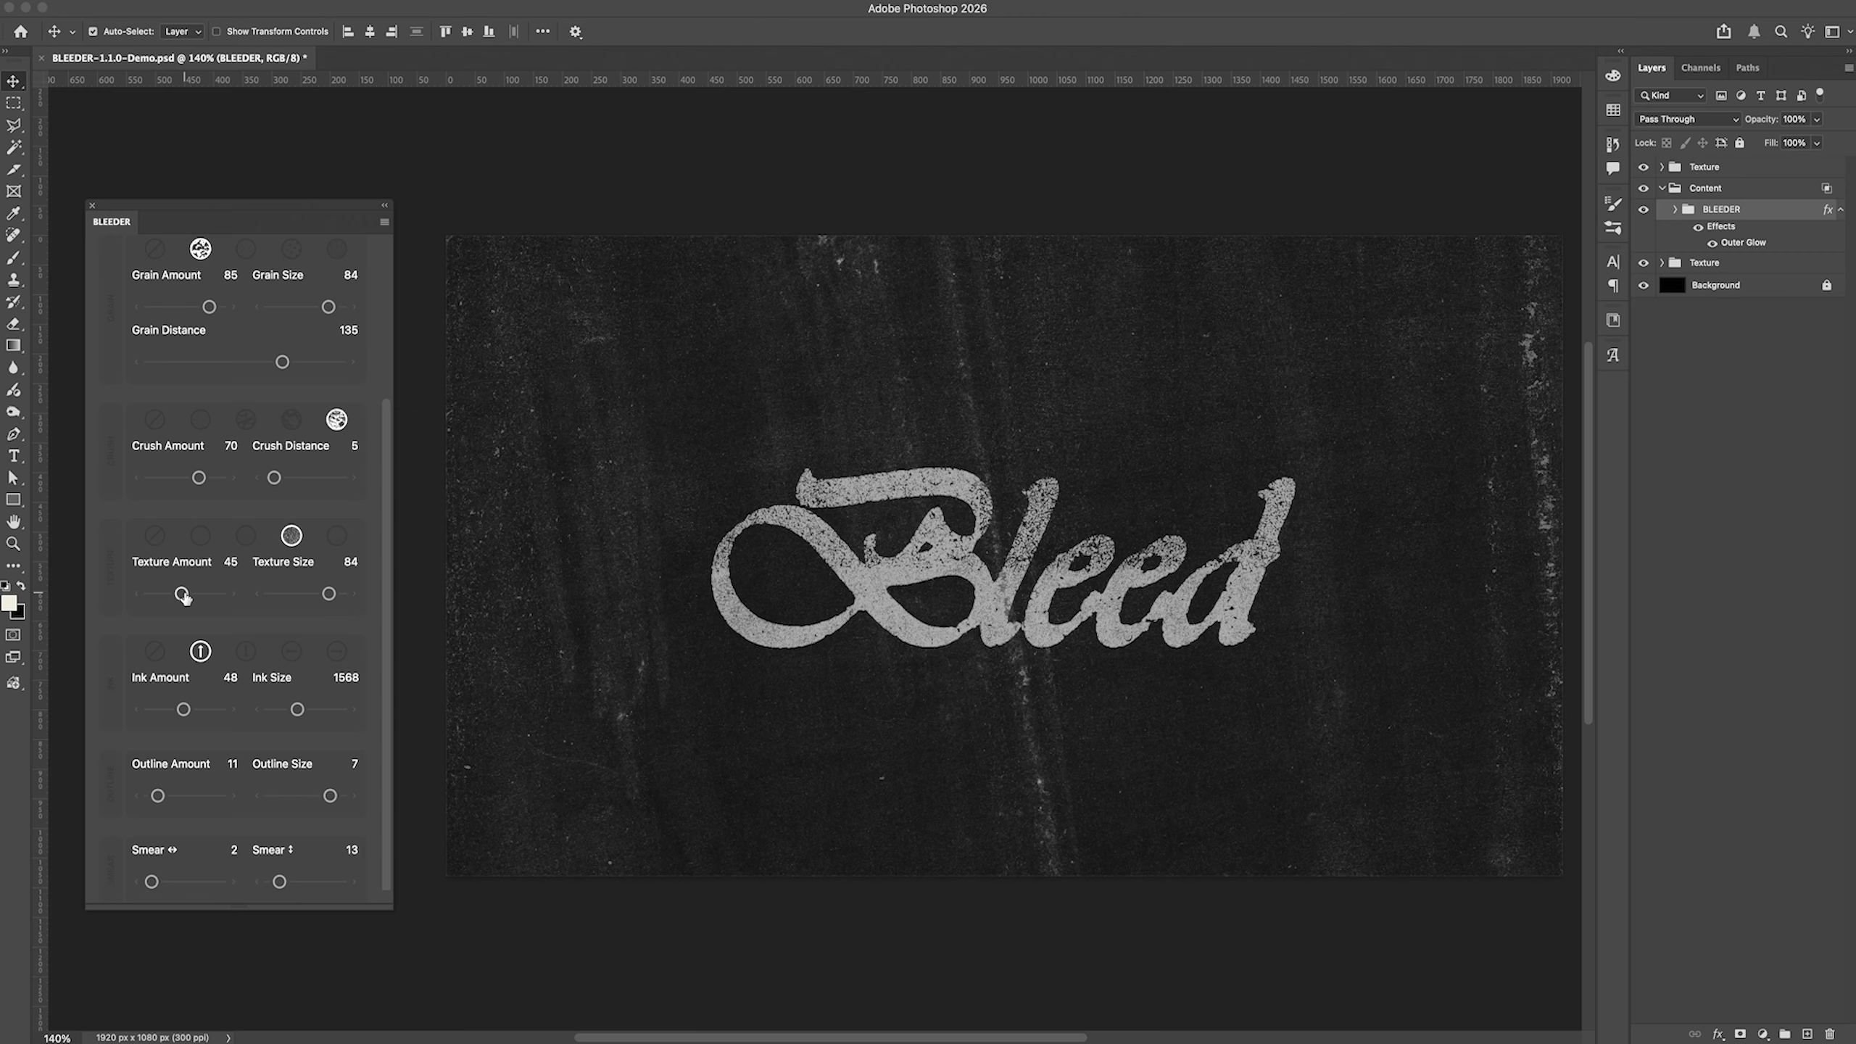